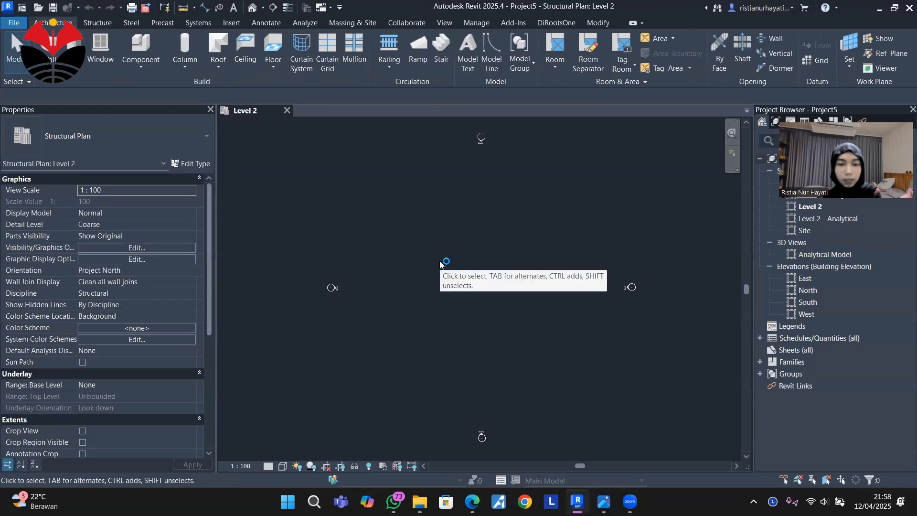
Place a 6000 mm long Concrete-Rectangular Beam of type 400 x 800mm running north-south in the Level 2 plan.
scroll(439, 261, down, 3)
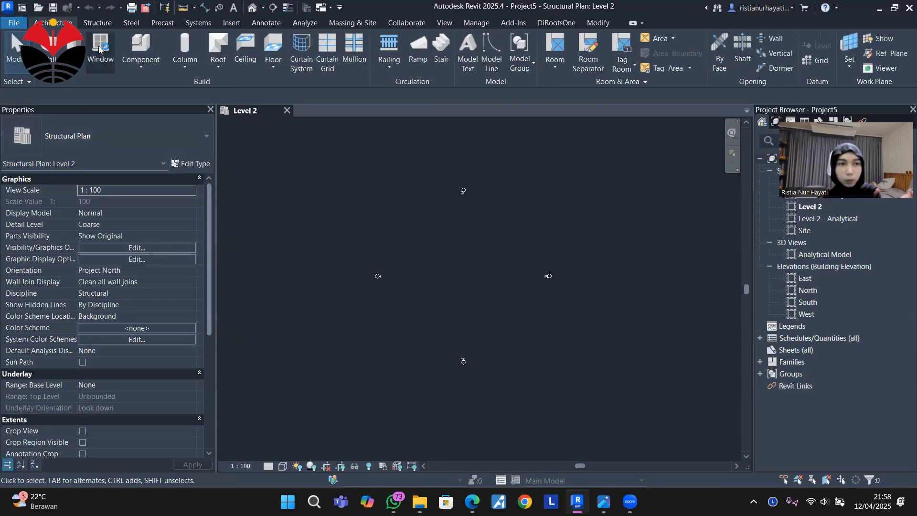
click(97, 23)
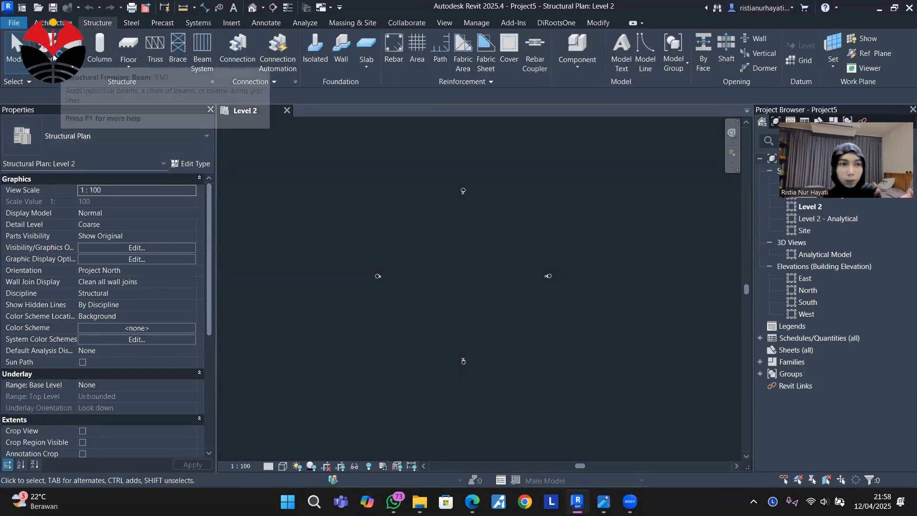
key(b)
key(m)
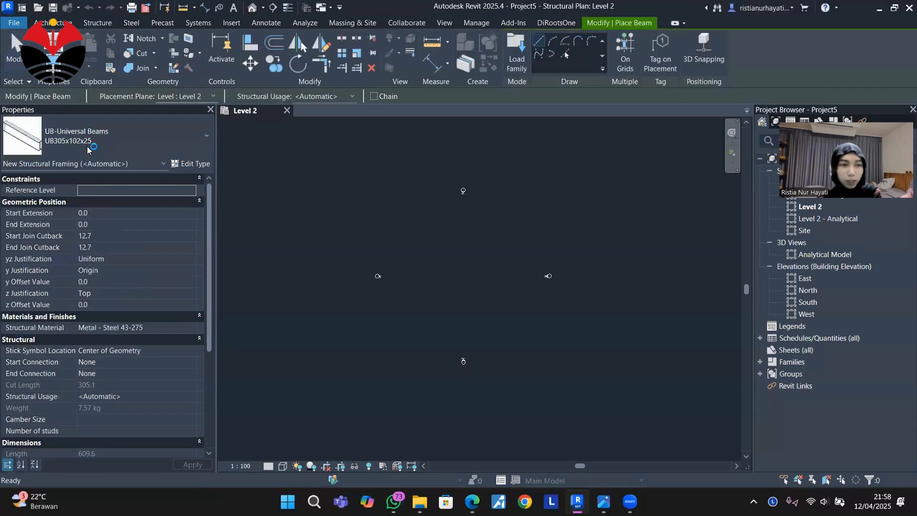
click(168, 138)
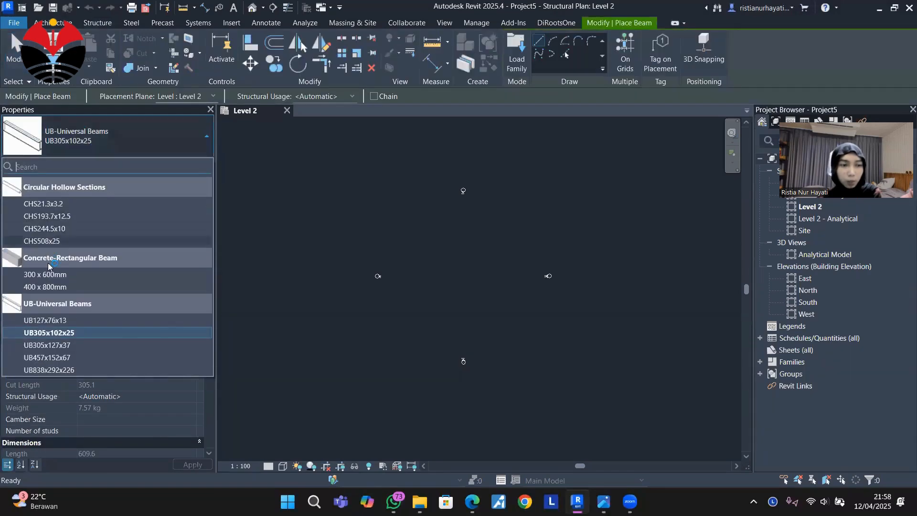
click(62, 287)
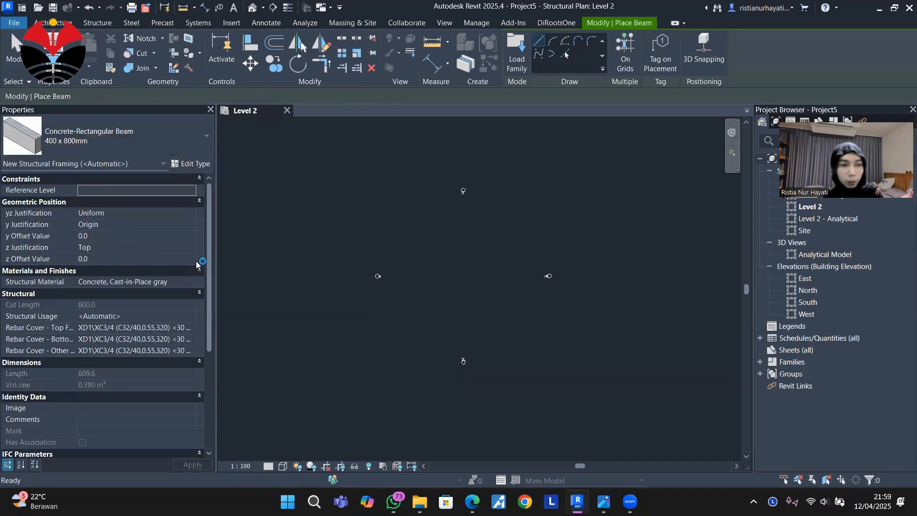
click(461, 225)
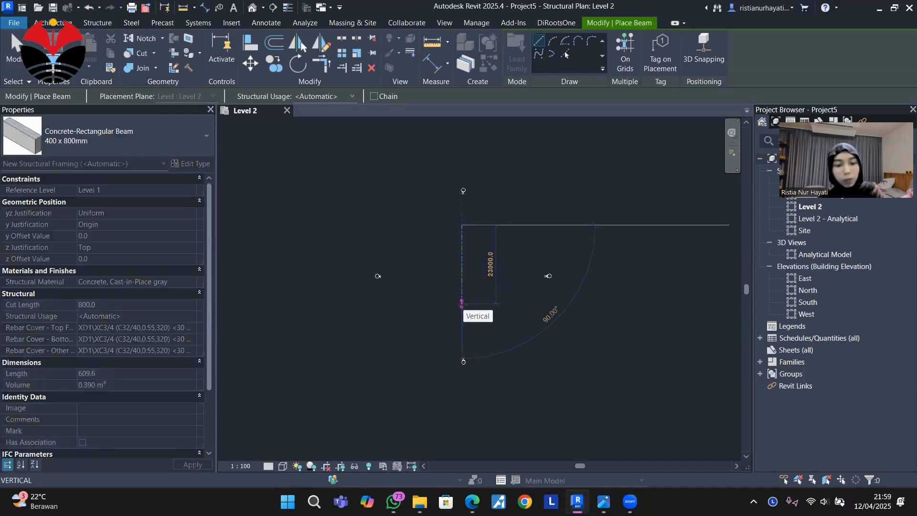
text(6000)
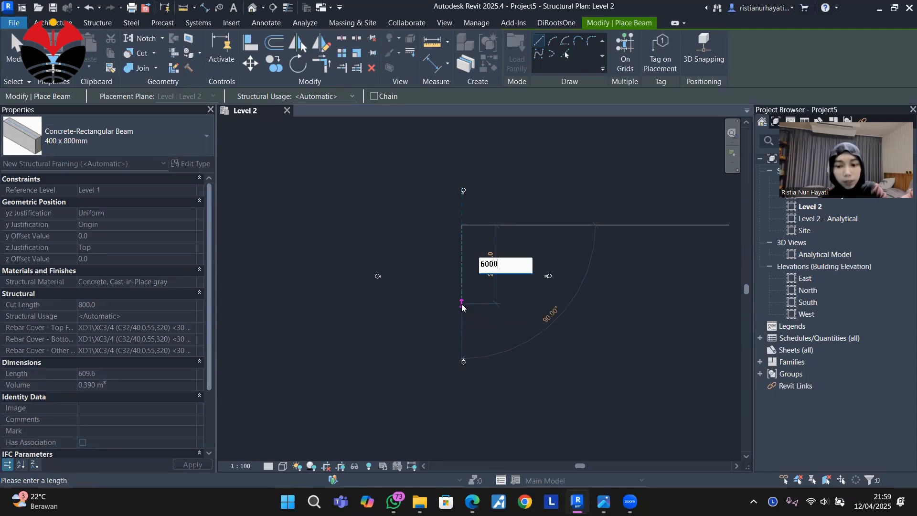
key(Return)
scroll(458, 211, up, 4)
scroll(480, 225, up, 3)
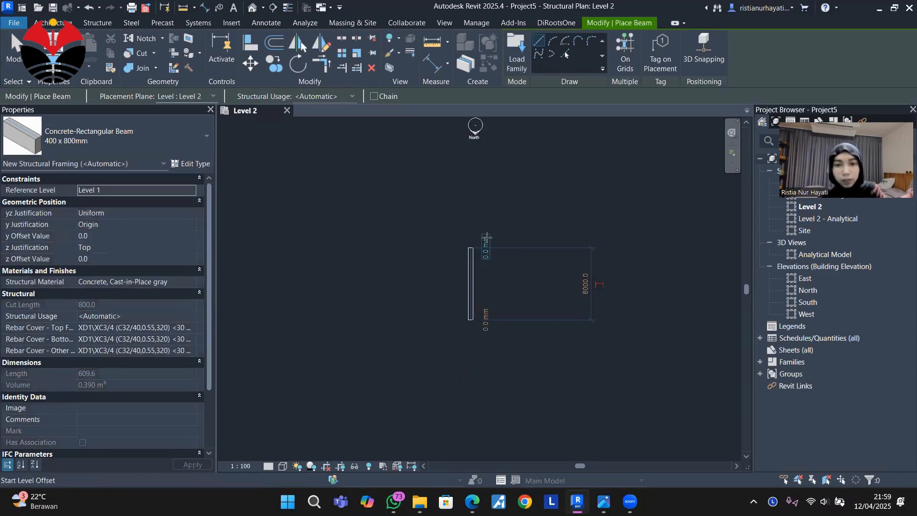
scroll(465, 268, up, 1)
middle_drag(538, 281, 473, 263)
key(Escape)
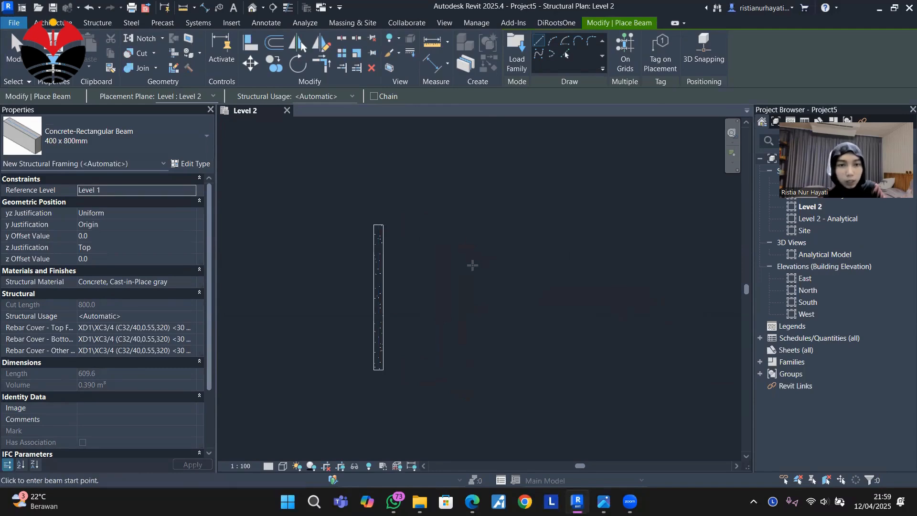
For a new structural column, duplicate the Concrete-Rectangular-Column type 300 x 450mm as 600 x 600.
click(90, 23)
click(95, 55)
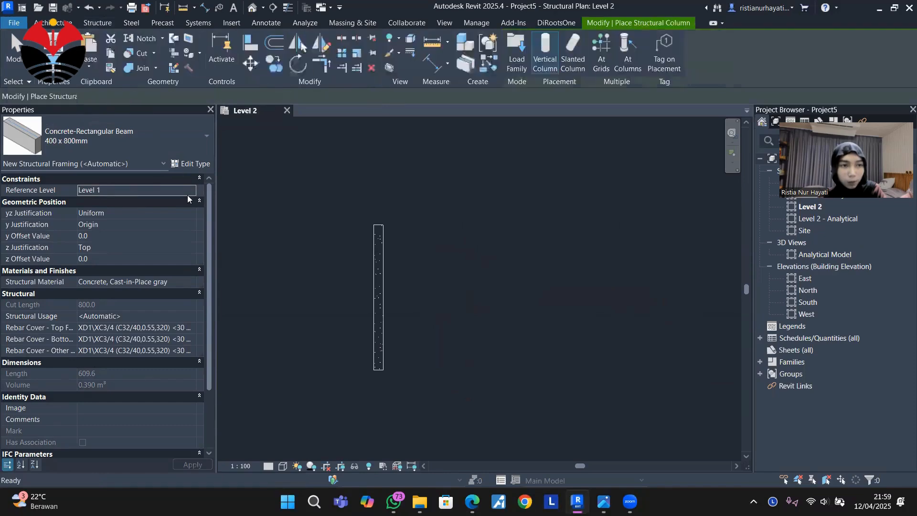
click(138, 143)
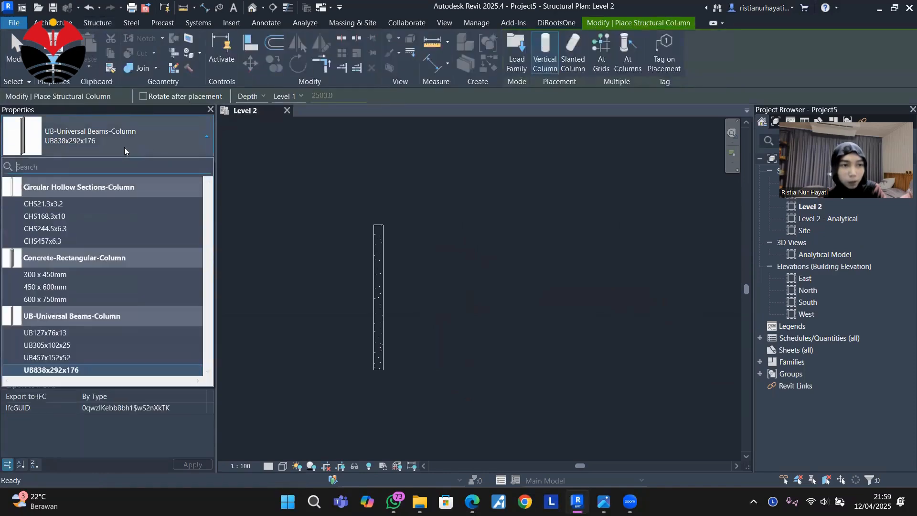
click(64, 275)
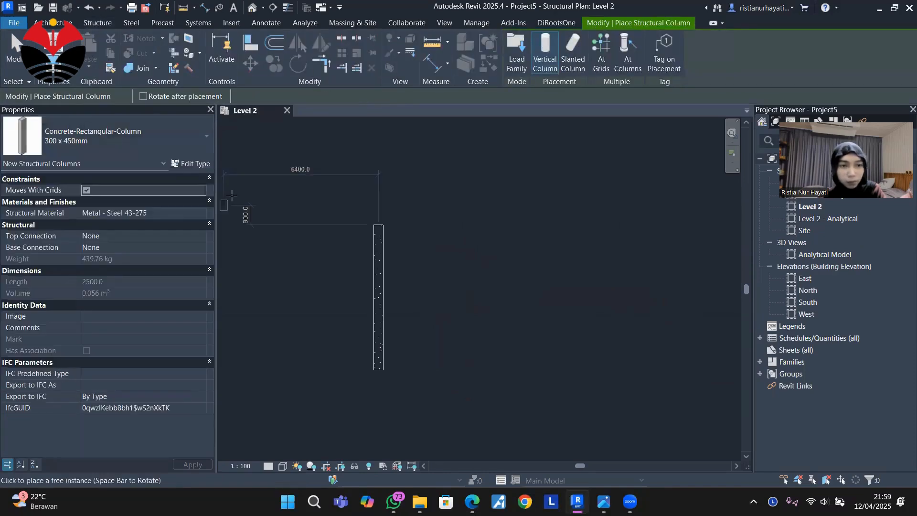
click(191, 164)
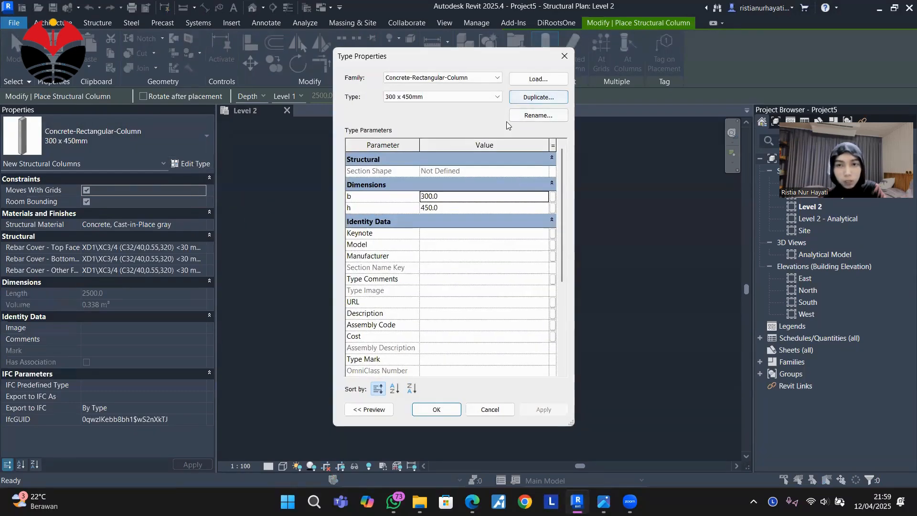
click(543, 97)
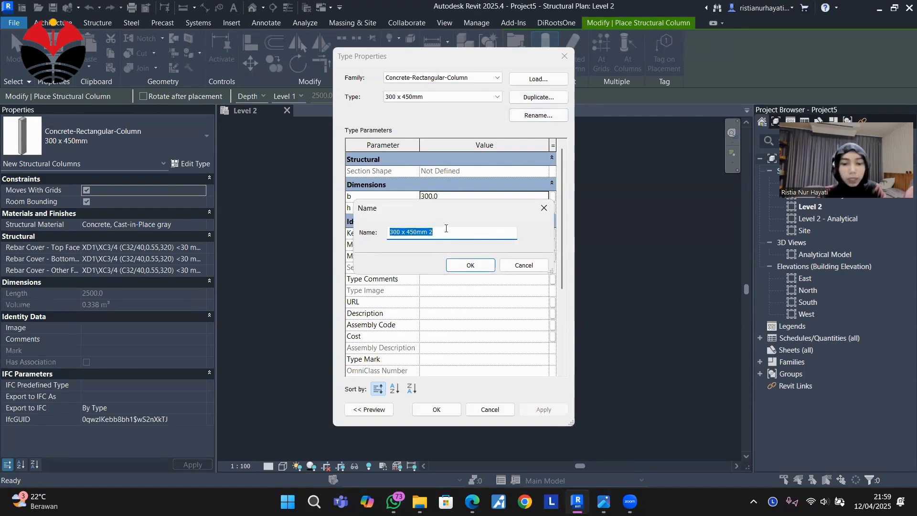
text(600 x 600)
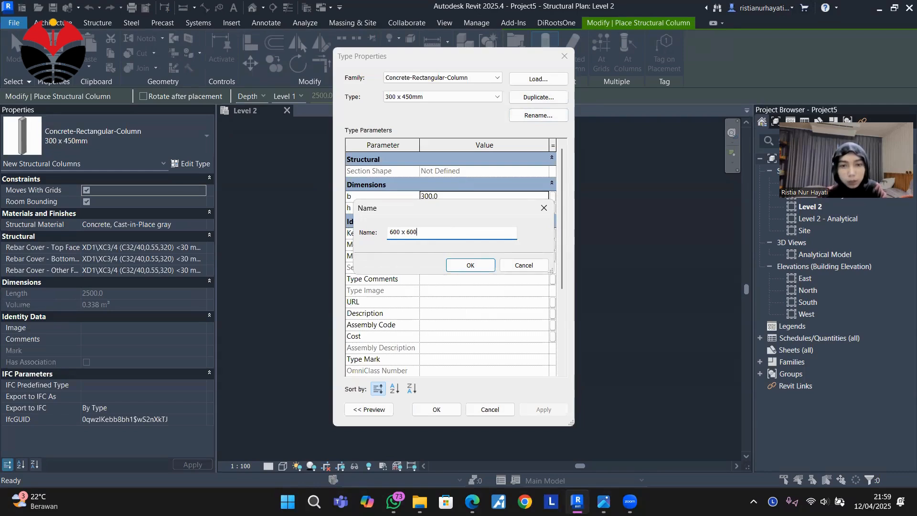
click(473, 265)
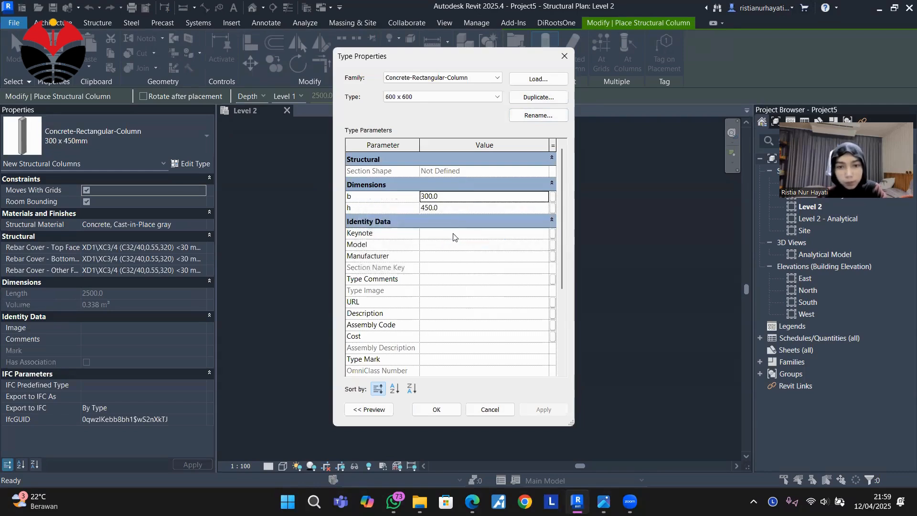
Set the 600 x 600 column type's b and h dimensions to 600 and apply them.
click(448, 196)
text(60)
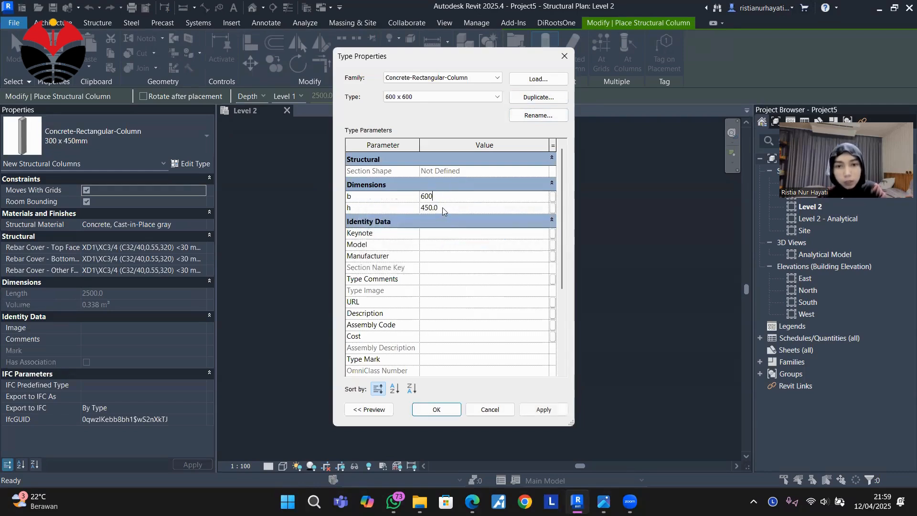
text(0)
click(449, 209)
key(BackSpace)
key(BackSpace)
key(BackSpace)
key(BackSpace)
key(BackSpace)
text(600)
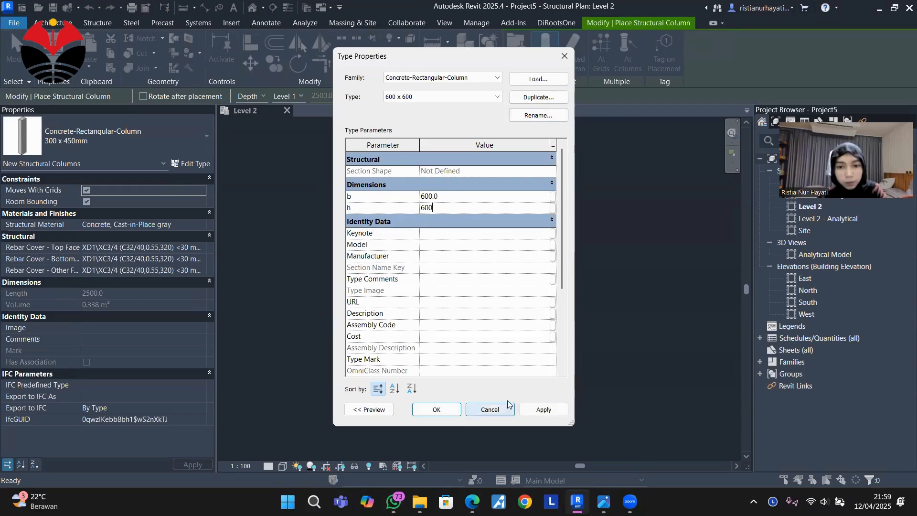
click(543, 409)
click(437, 409)
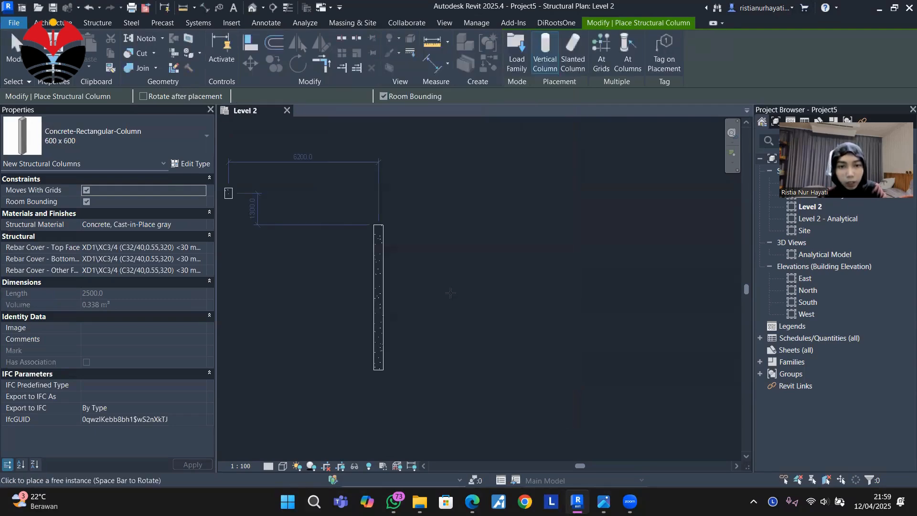
Place a 600 x 600 concrete column at each endpoint of the beam.
click(378, 222)
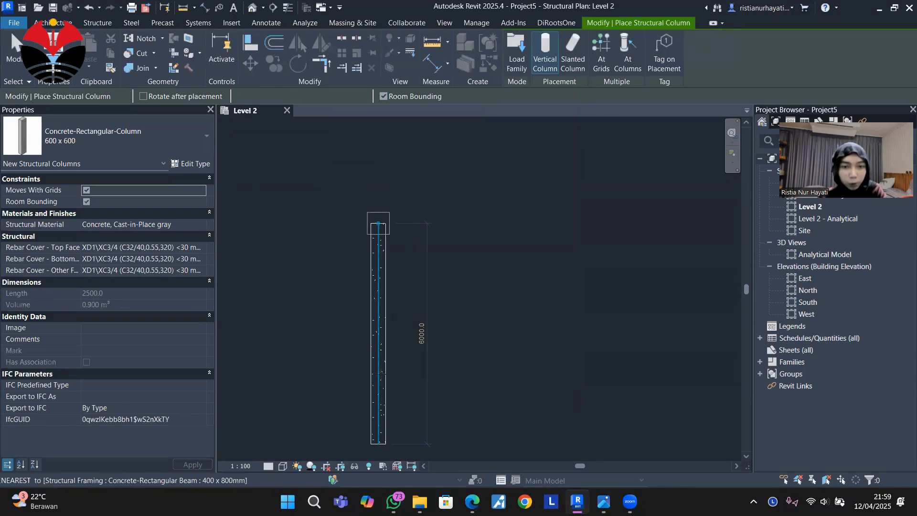
click(378, 443)
scroll(492, 310, down, 1)
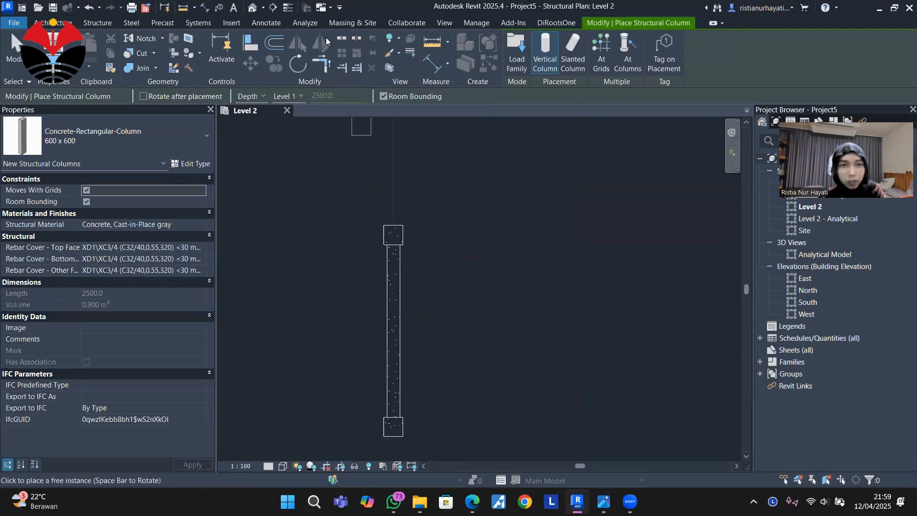
Open the default 3D view, end column placement and inspect the beam with its two columns.
click(253, 9)
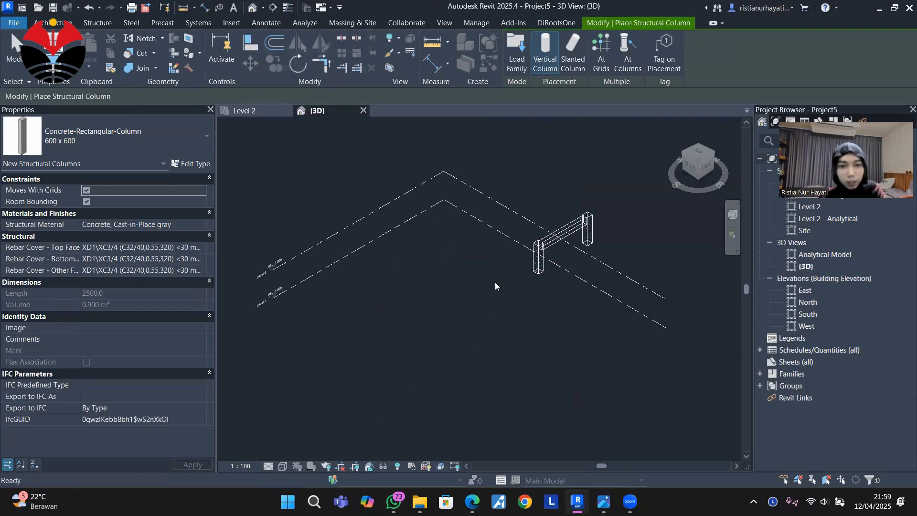
scroll(539, 234, up, 4)
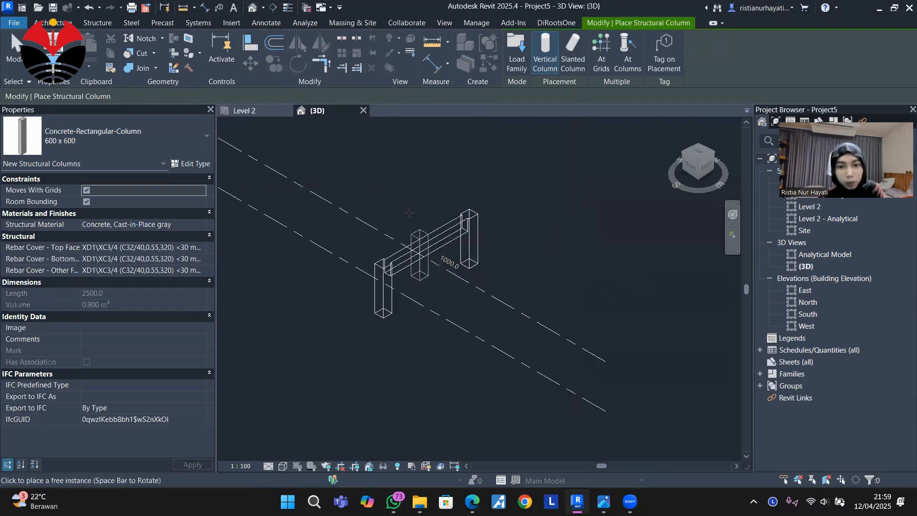
key(Escape)
scroll(382, 283, up, 2)
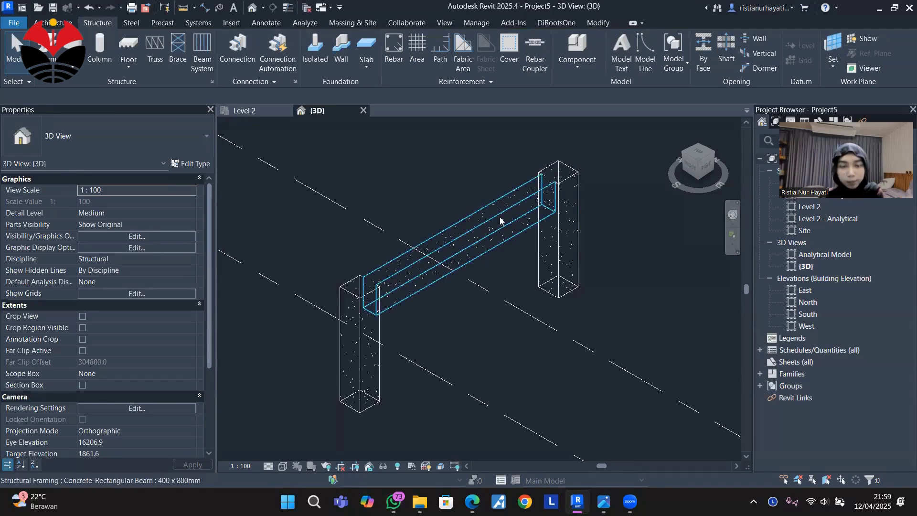
scroll(658, 195, up, 2)
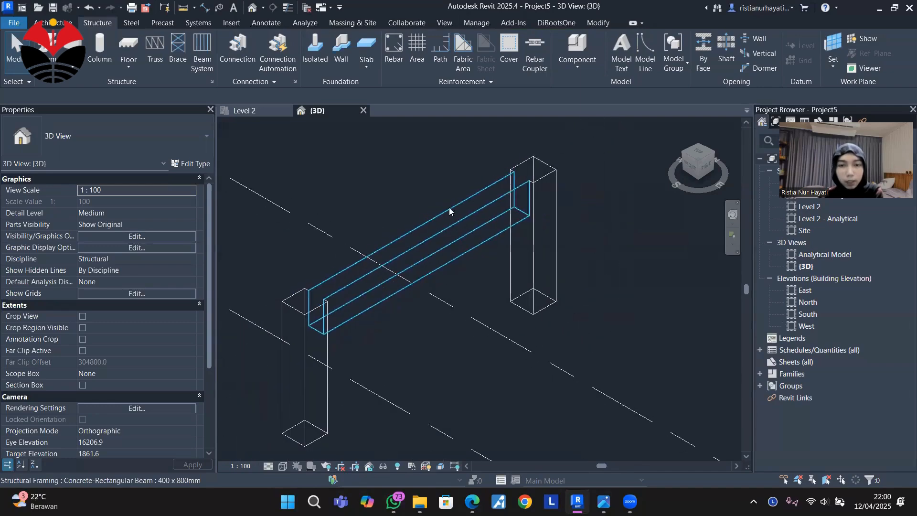
Open the East elevation and examine the beam and columns between Level 1 and Level 2.
click(810, 292)
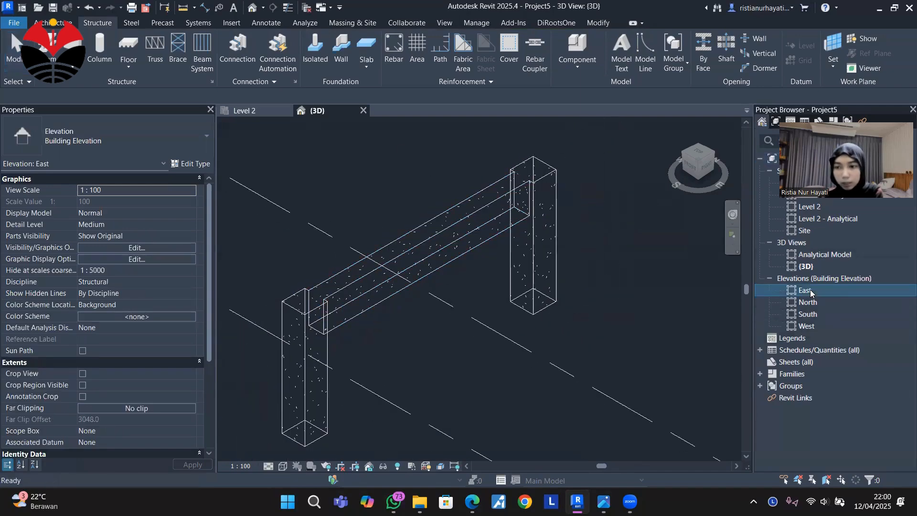
double_click(816, 291)
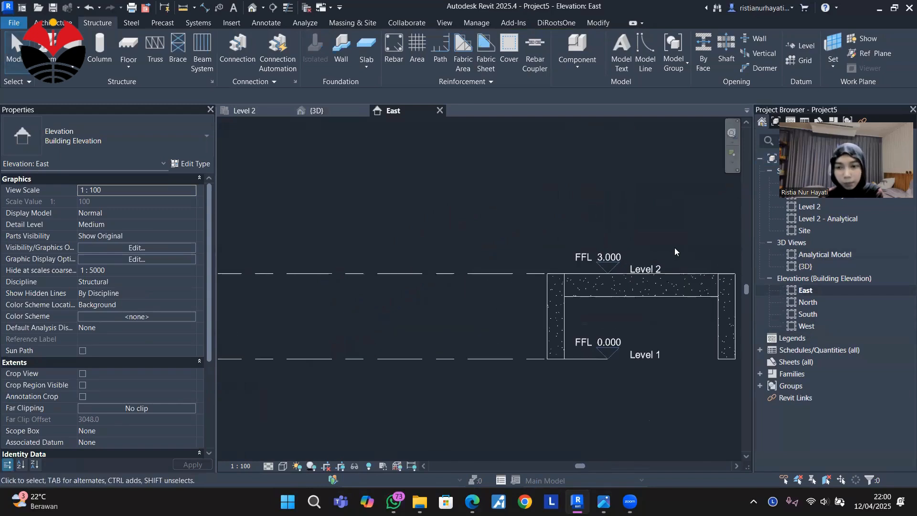
scroll(503, 276, up, 4)
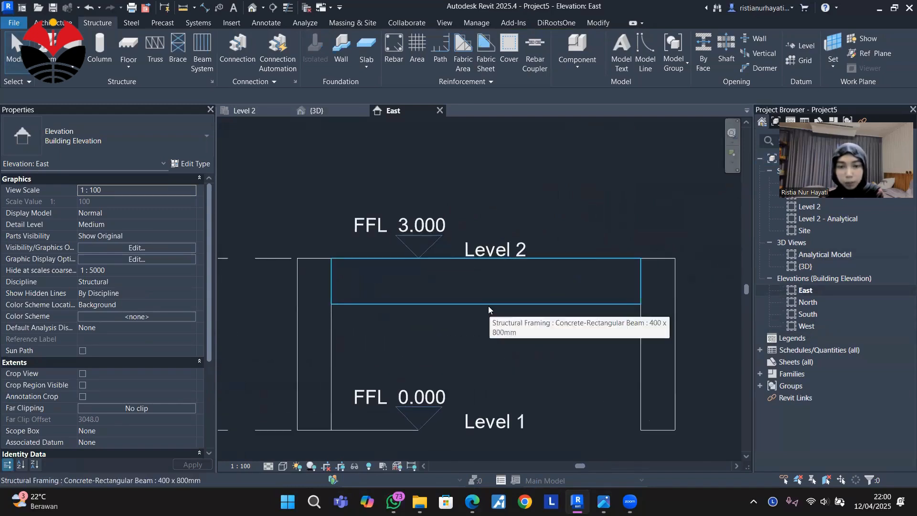
View the reference image Tugas Penulangan Balok.JPG for the beam reinforcement layout and sections, and return to Revit.
mouse_move(603, 501)
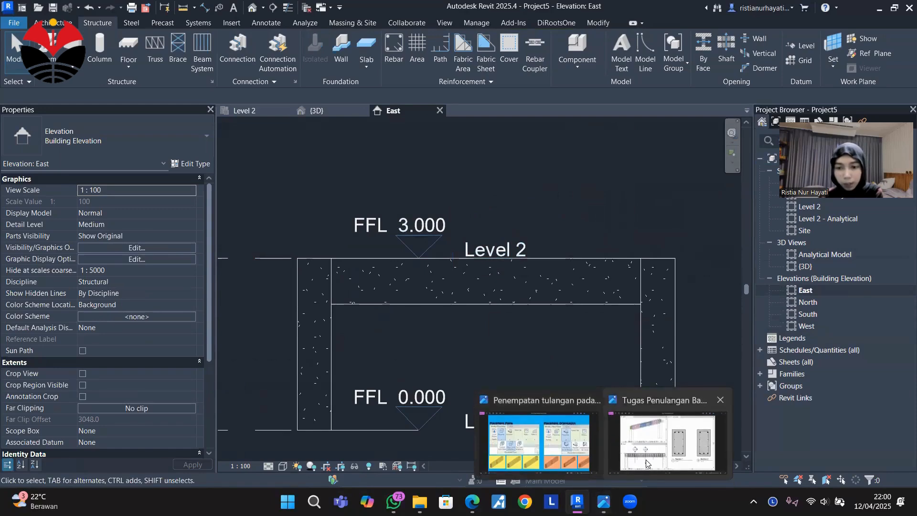
click(646, 459)
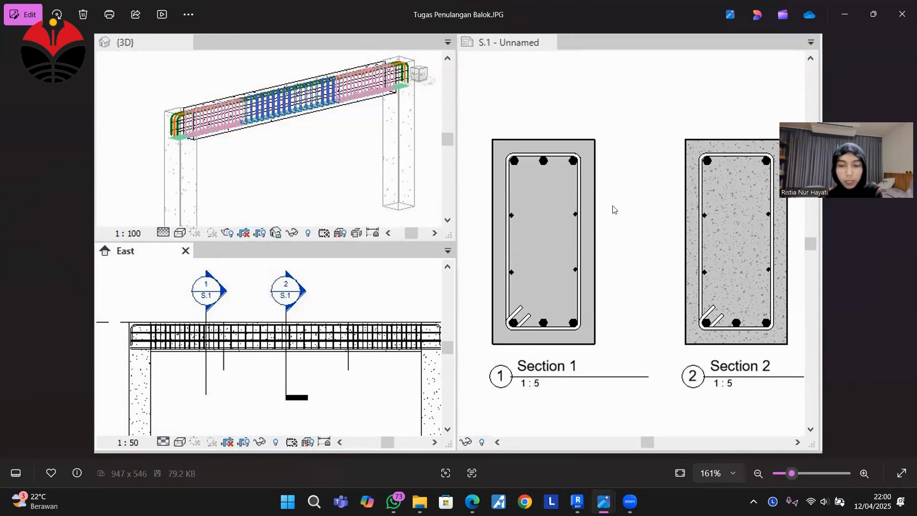
click(577, 502)
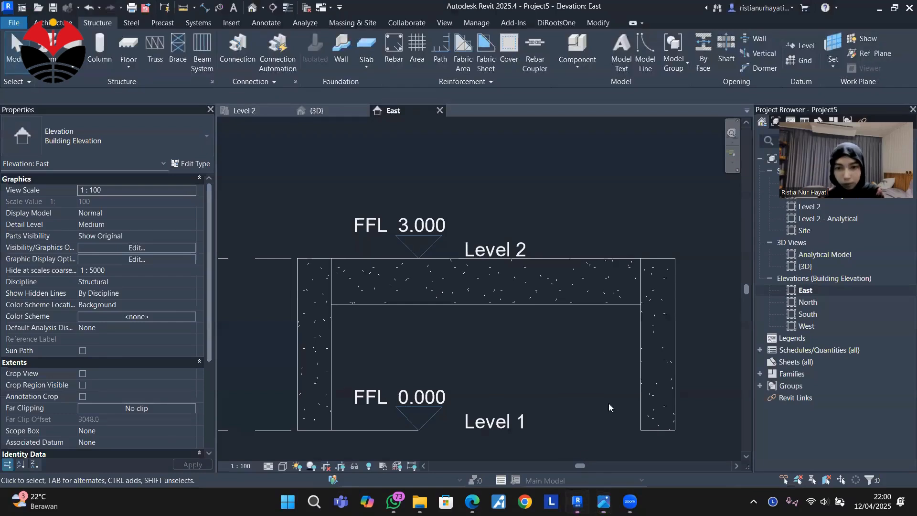
Cut a cross section through the beam just below the upper column in the Level 2 plan and open the new section view.
click(261, 109)
scroll(479, 254, down, 1)
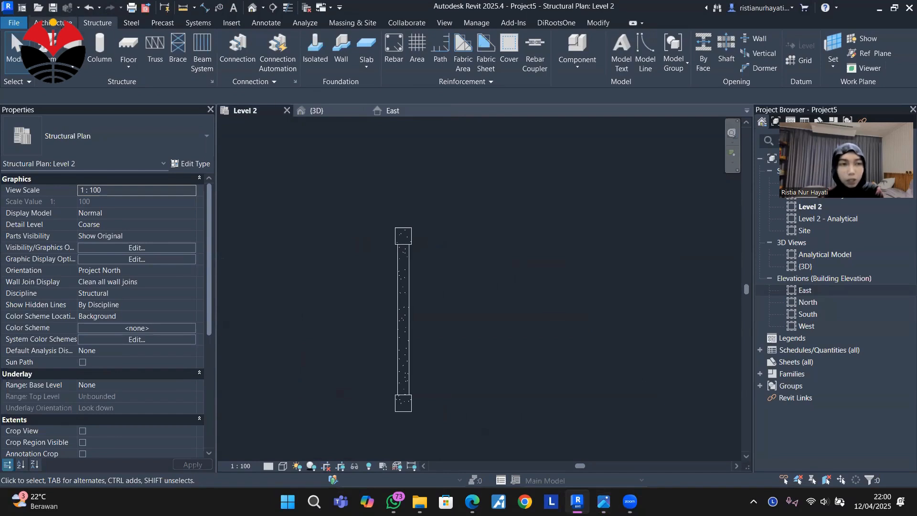
click(274, 8)
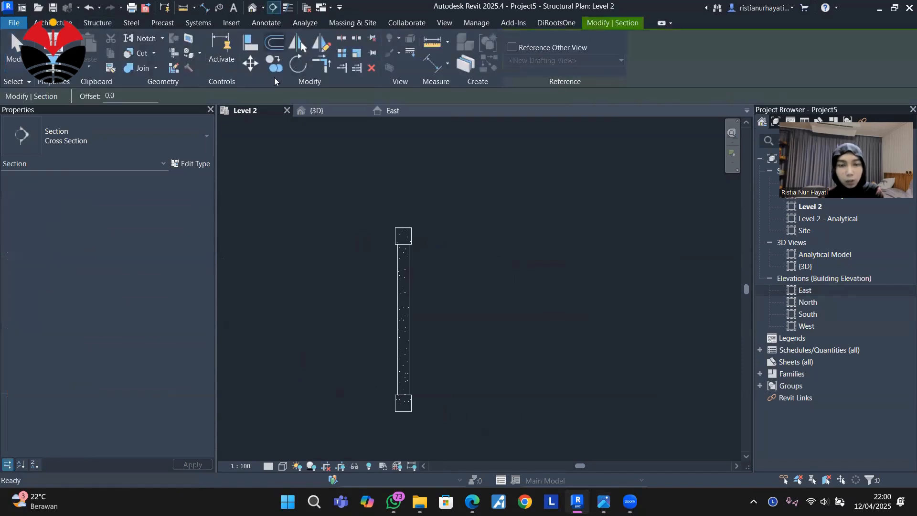
scroll(369, 269, up, 2)
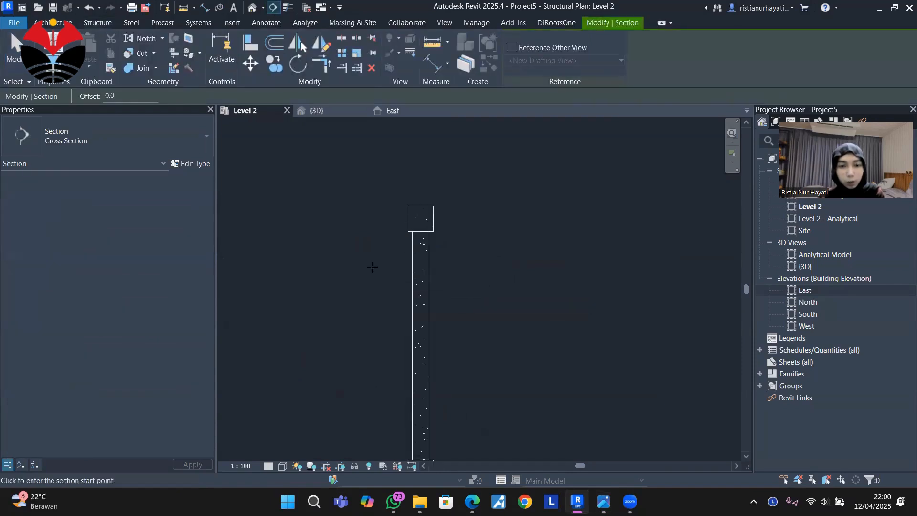
middle_drag(483, 268, 484, 214)
scroll(380, 207, up, 2)
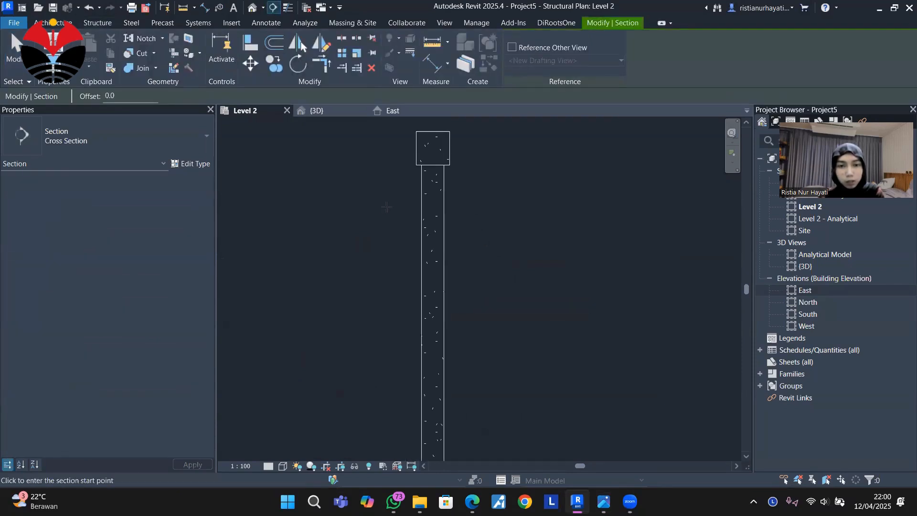
scroll(405, 219, down, 2)
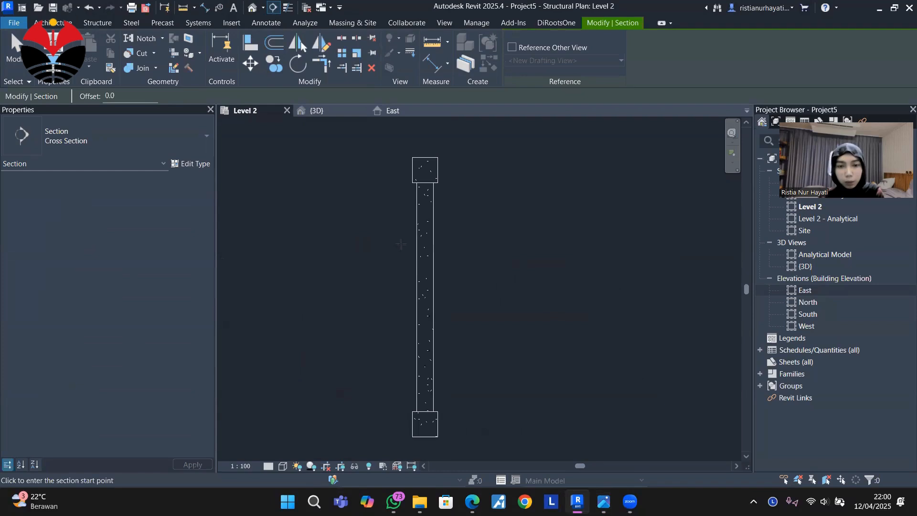
click(399, 229)
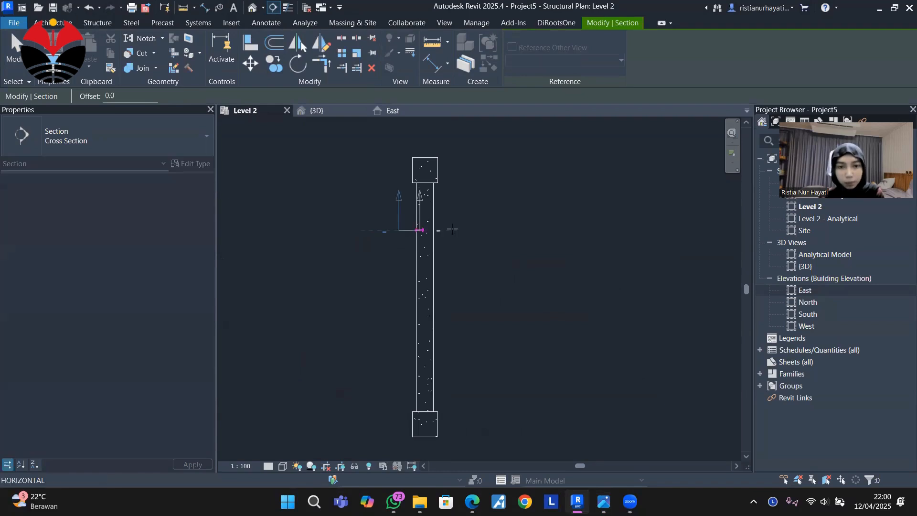
click(454, 231)
scroll(489, 268, down, 2)
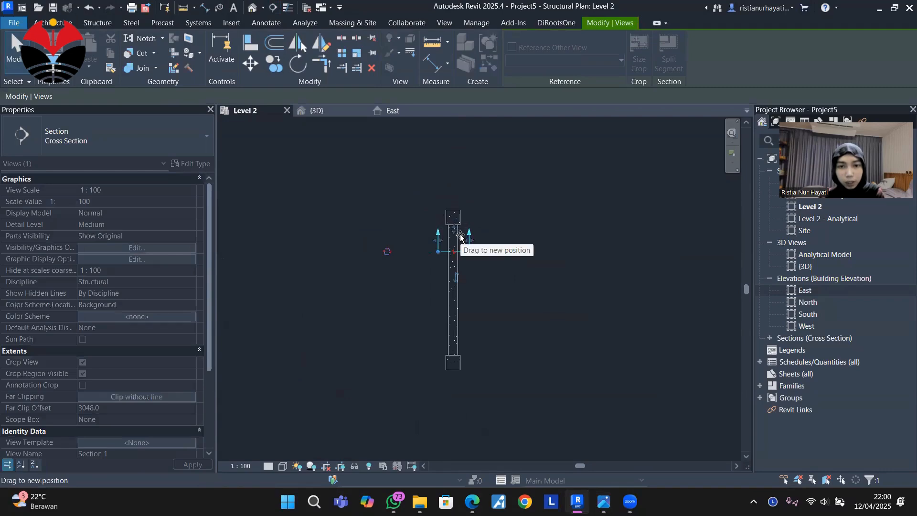
click(494, 229)
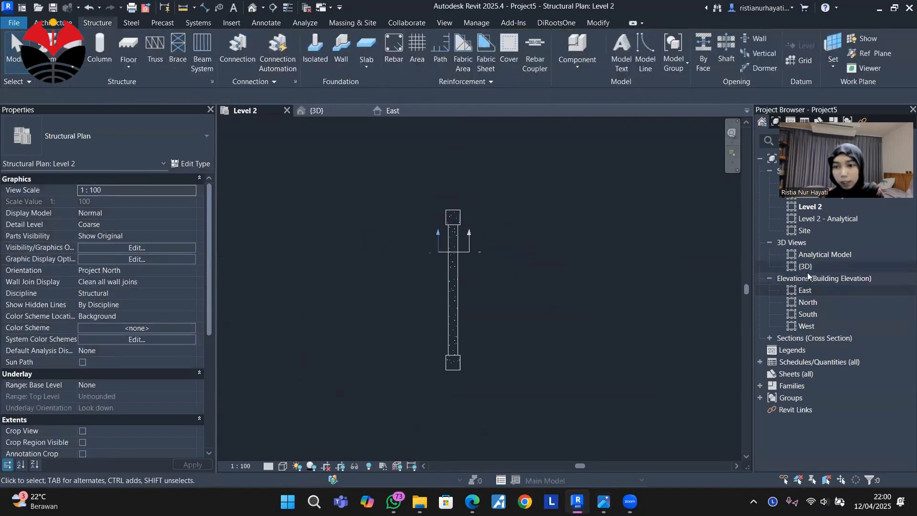
double_click(812, 338)
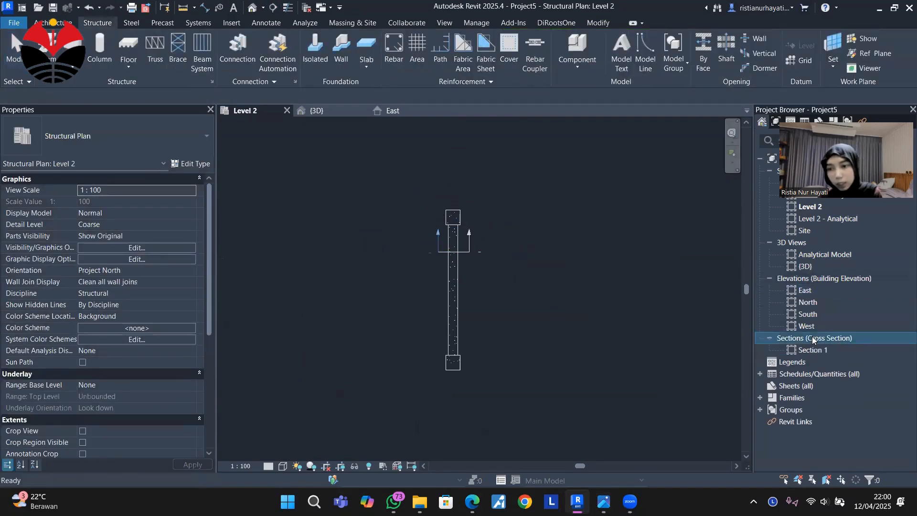
double_click(813, 350)
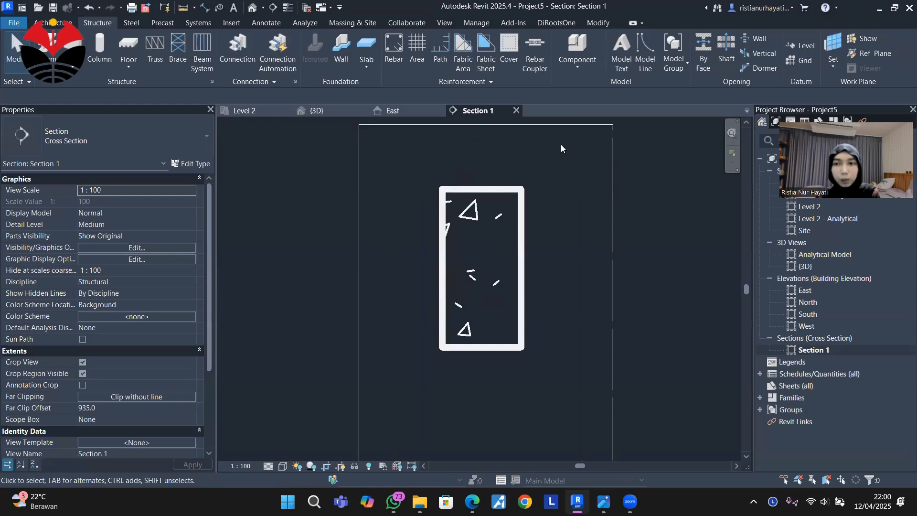
Place an H12 stirrup of rebar shape 52 in the beam section, parallel to the work plane, and end rebar placement.
click(511, 191)
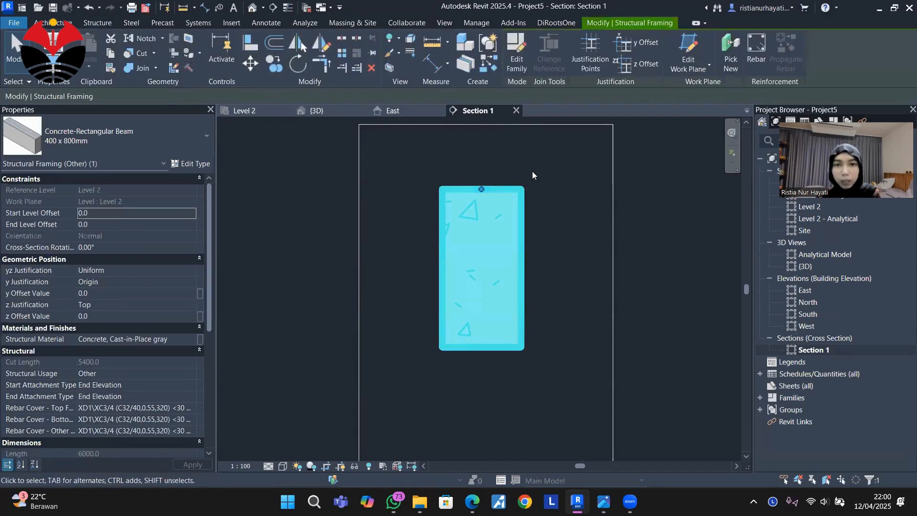
click(752, 46)
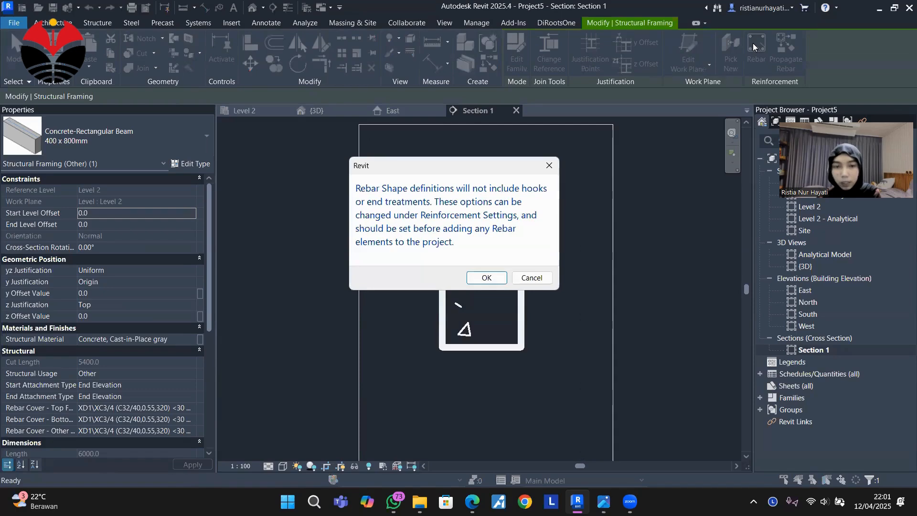
click(485, 274)
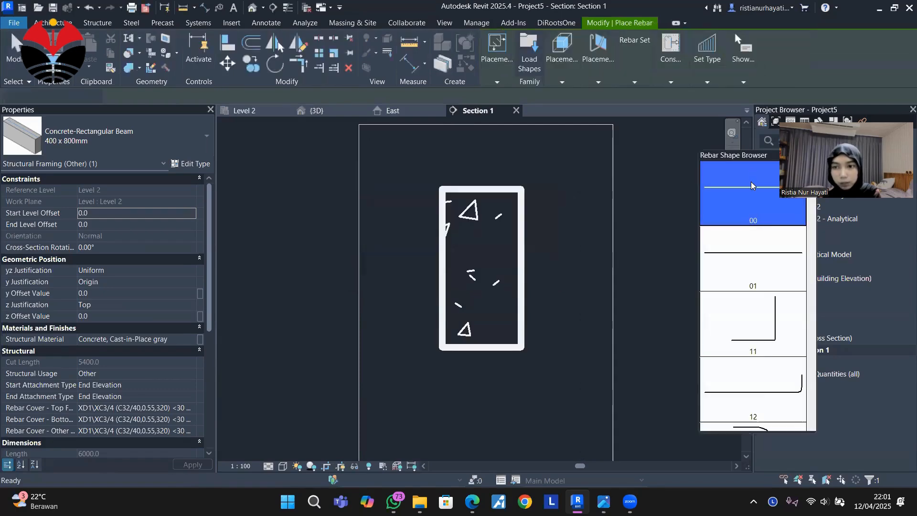
scroll(760, 288, down, 5)
scroll(758, 287, down, 10)
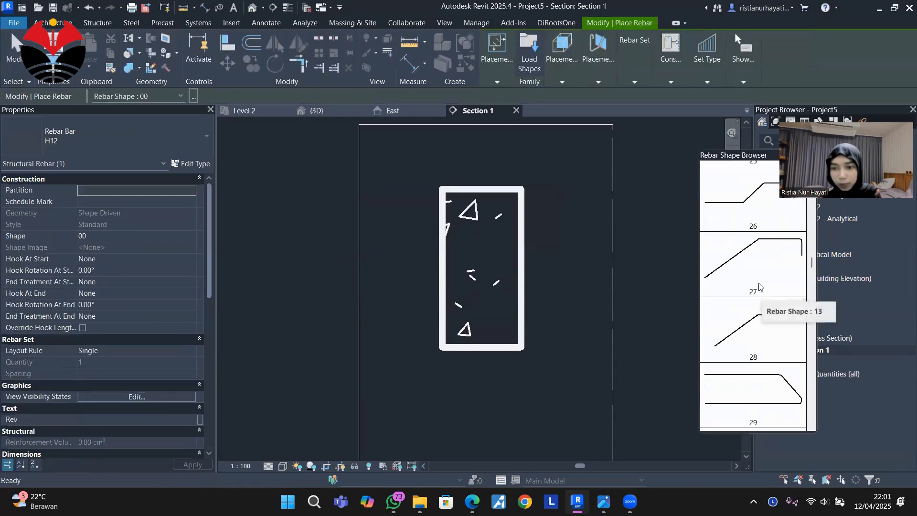
scroll(756, 285, down, 10)
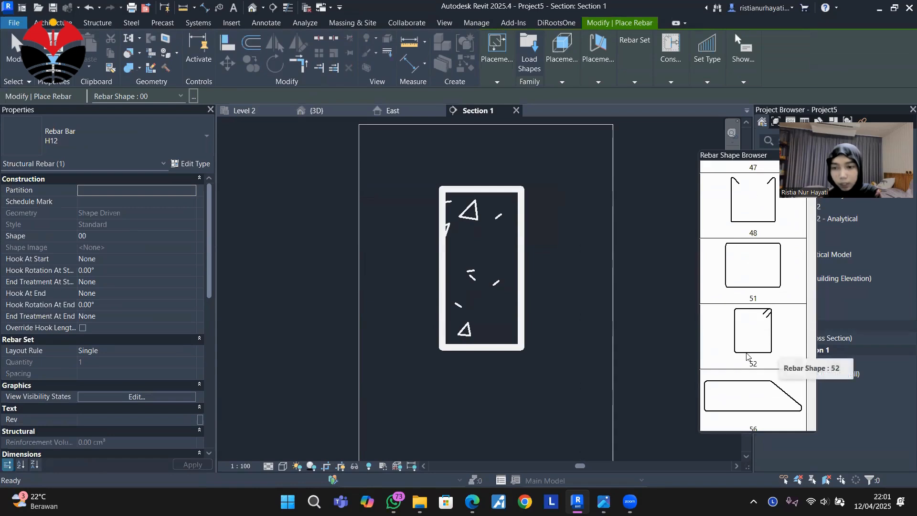
click(764, 351)
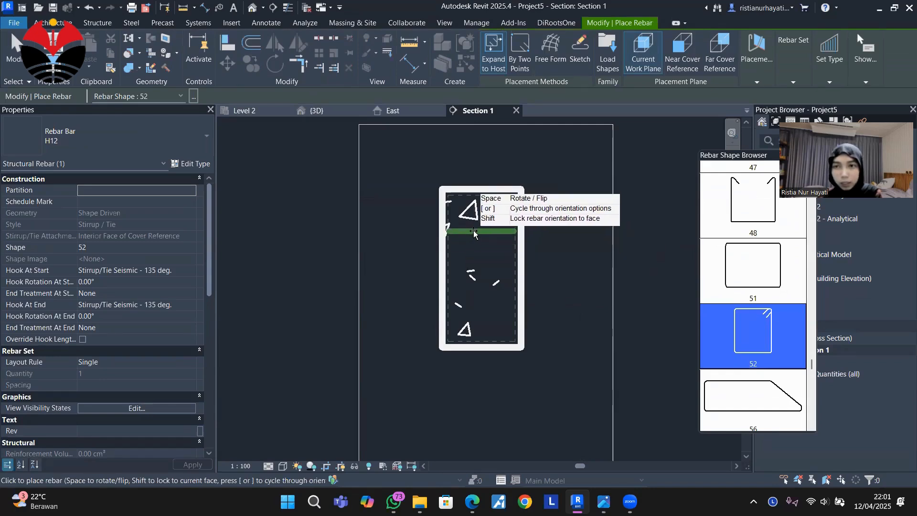
click(755, 74)
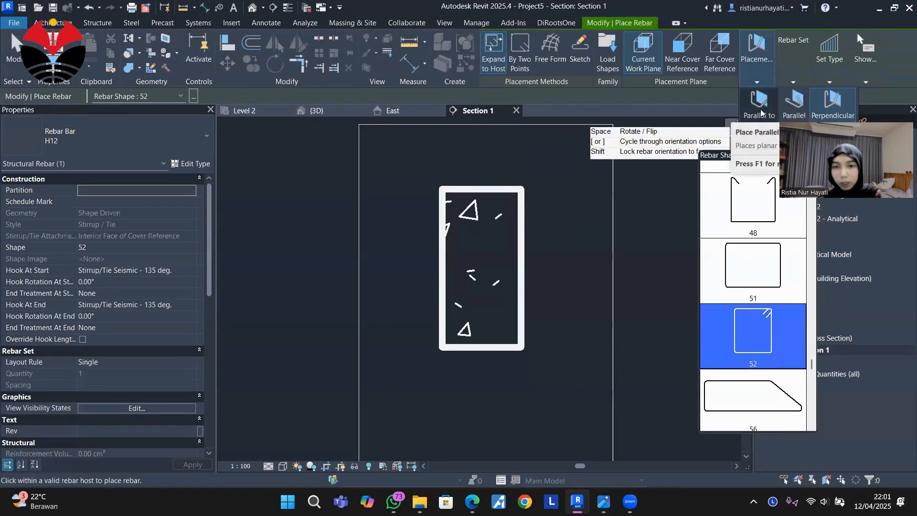
click(482, 252)
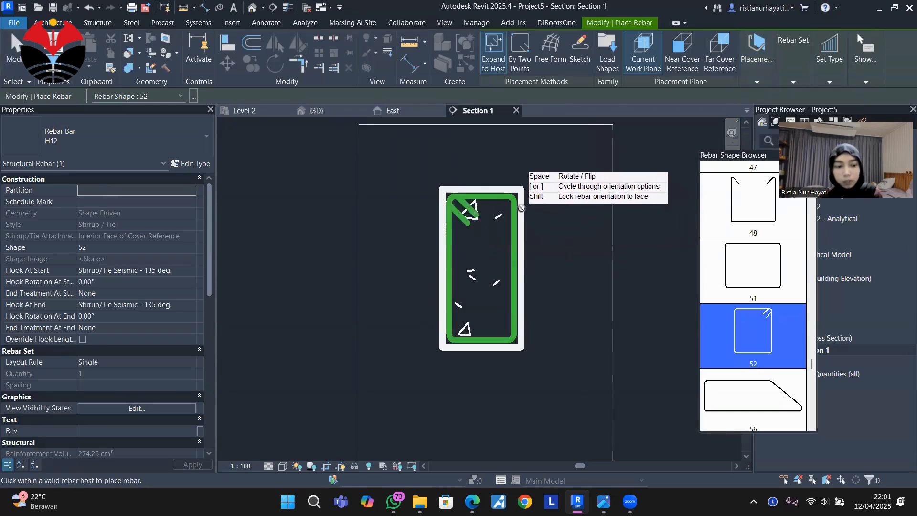
key(Escape)
key(Escape)
Set the beam section view's scale to 1:10.
scroll(504, 220, up, 2)
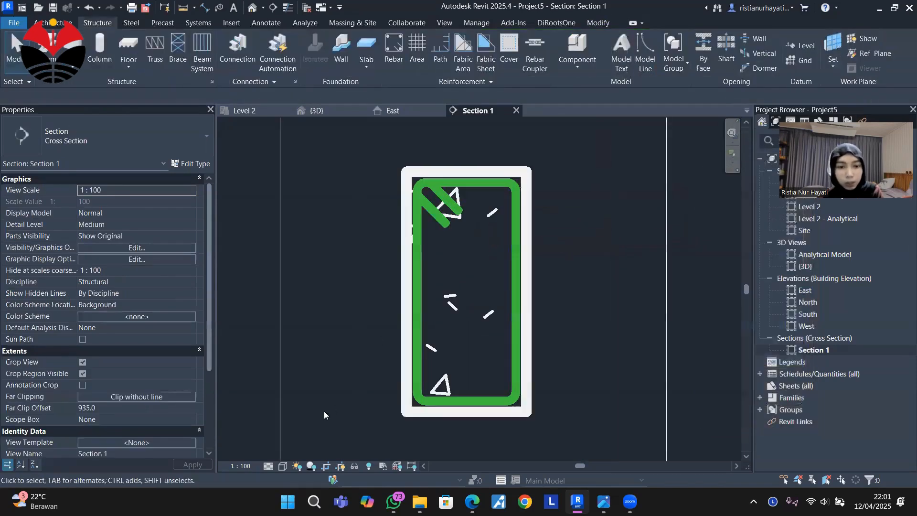
click(241, 465)
click(248, 355)
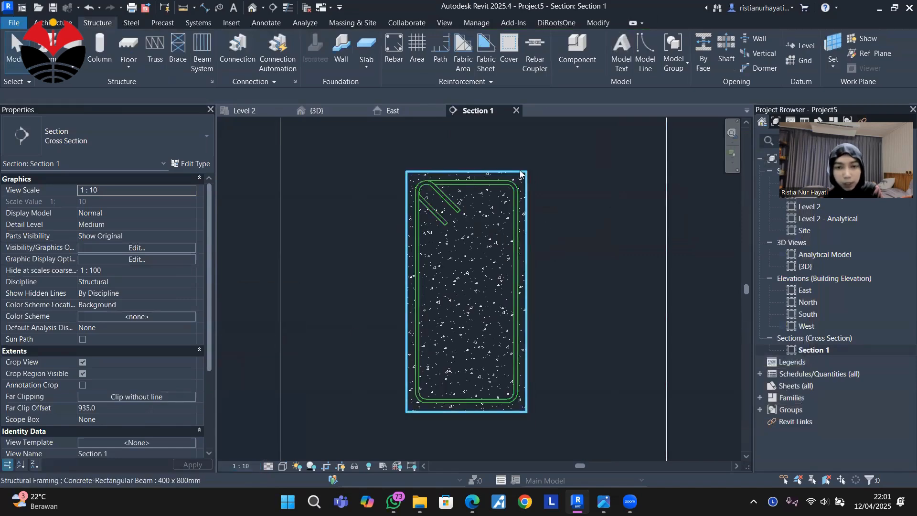
scroll(514, 165, down, 3)
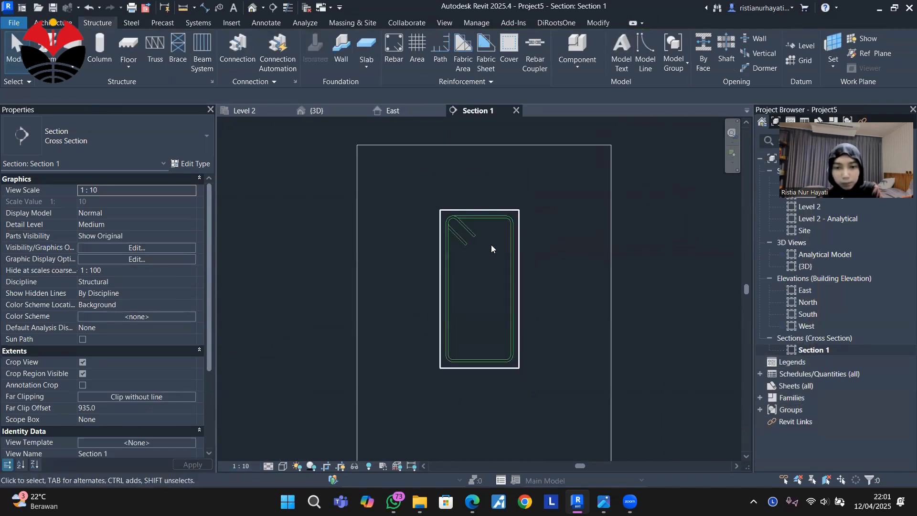
scroll(476, 214, up, 2)
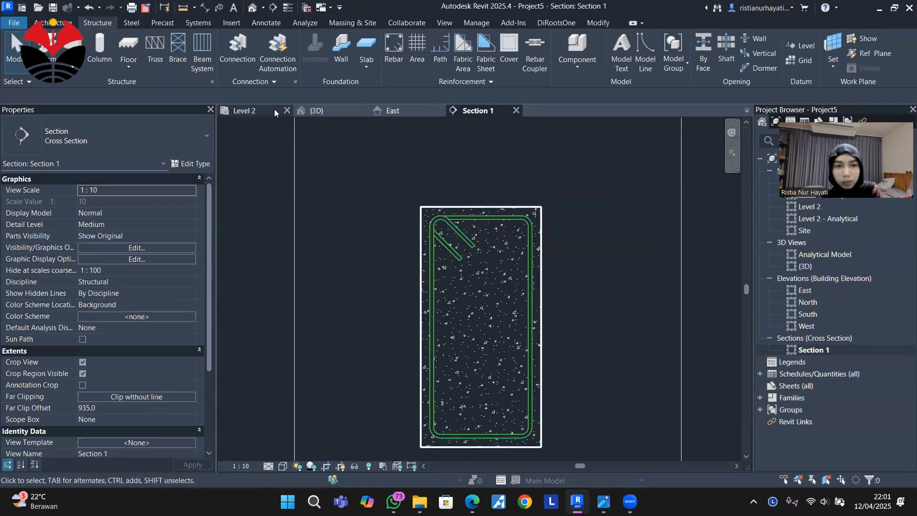
Check the stirrup in the 3D view and compare the beam section with the reference image Tugas Penulangan Balok.JPG.
click(330, 112)
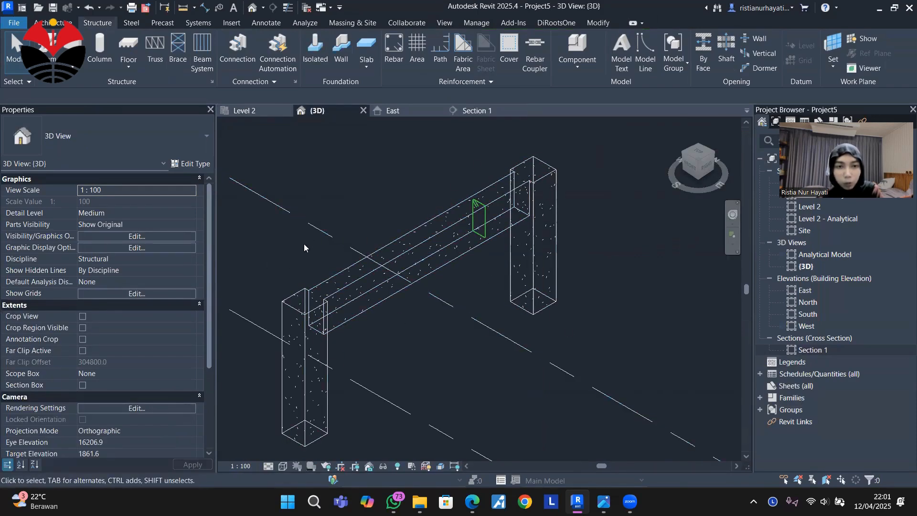
click(465, 110)
scroll(589, 322, up, 2)
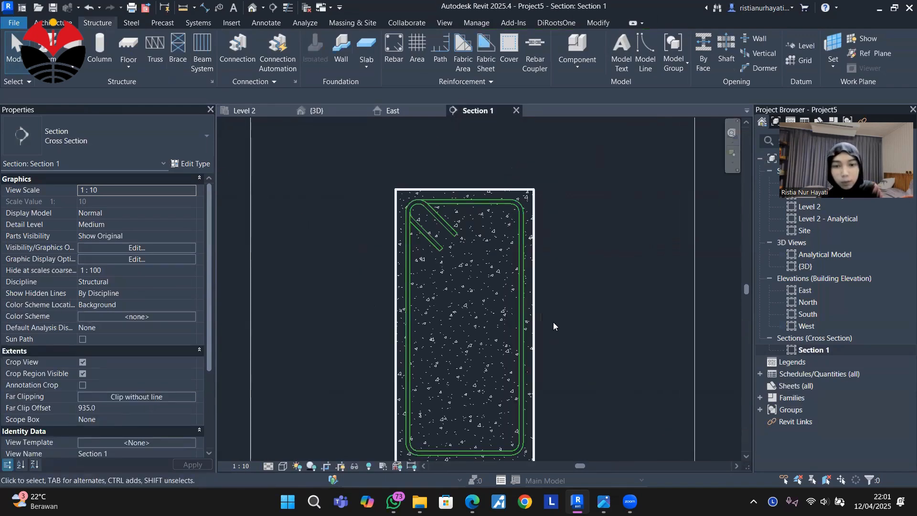
mouse_move(603, 501)
click(642, 428)
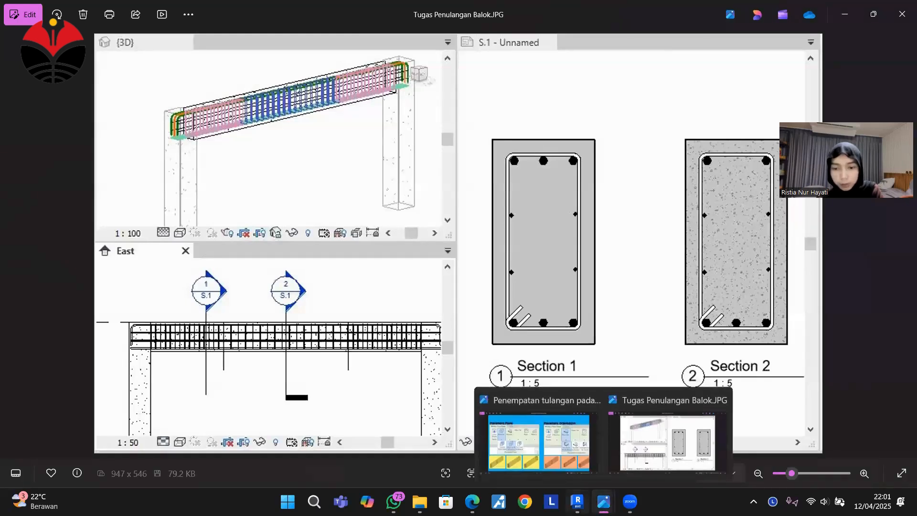
click(577, 501)
scroll(512, 174, up, 1)
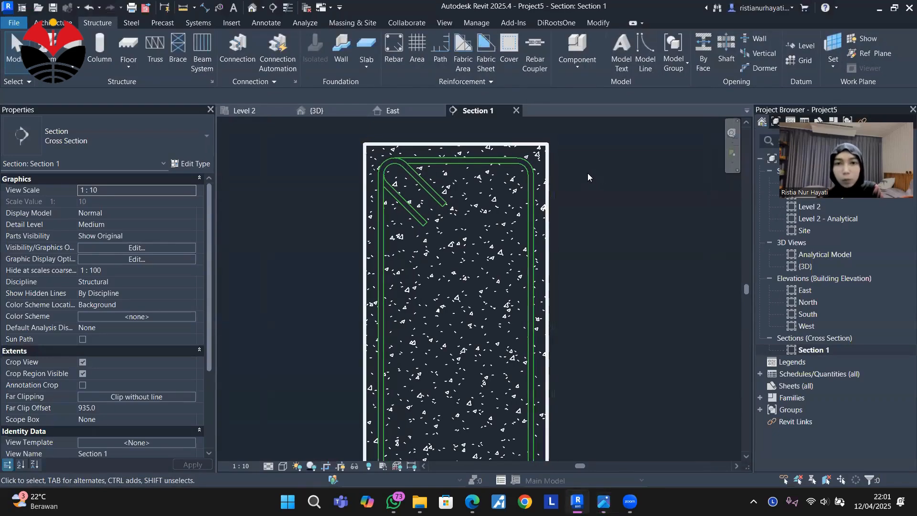
Start rebar placement again in the beam section and enlarge the Rebar Shape Browser to list more shapes.
click(394, 48)
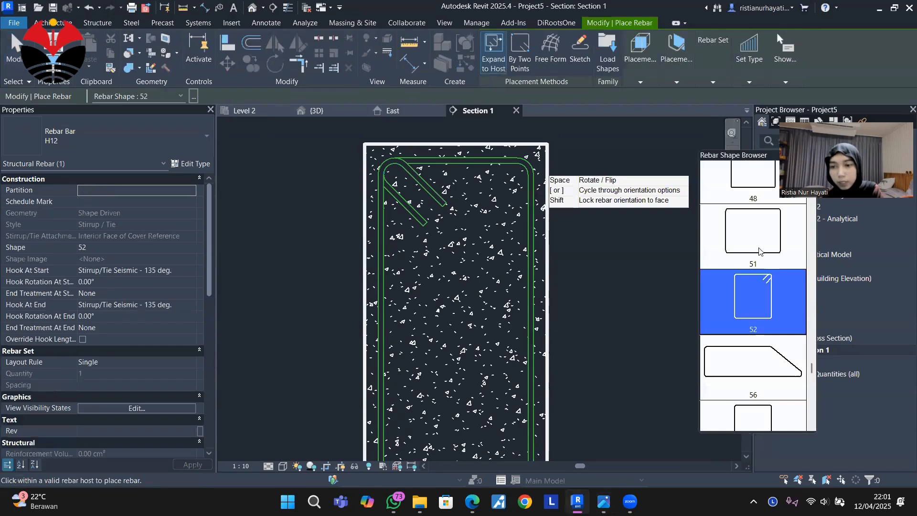
scroll(759, 251, up, 4)
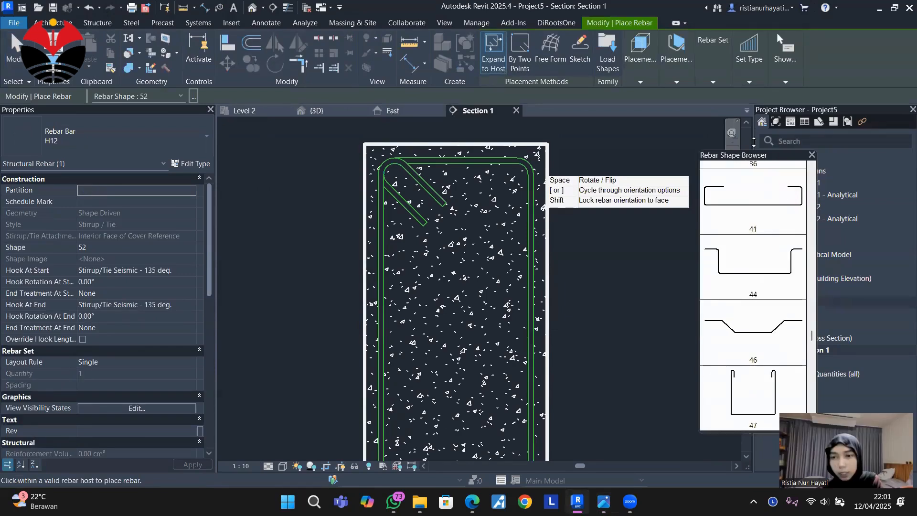
drag(754, 141, 761, 93)
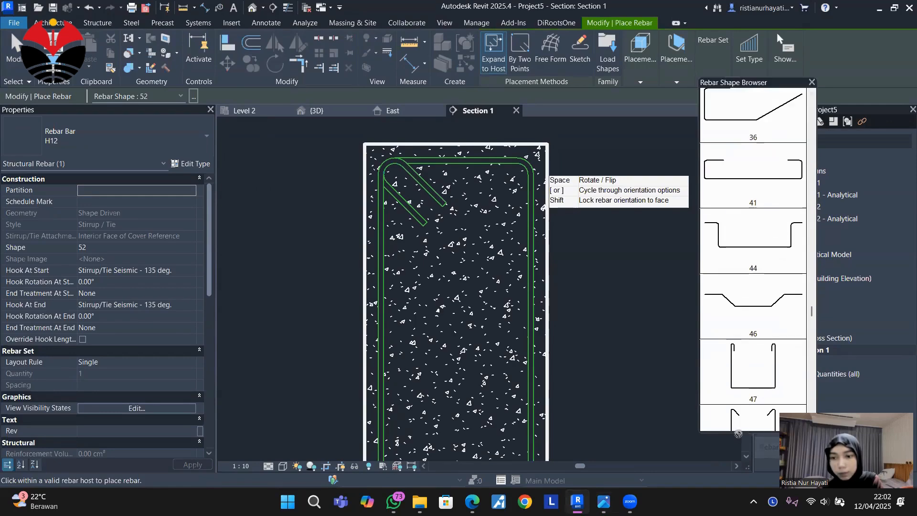
drag(739, 434, 740, 466)
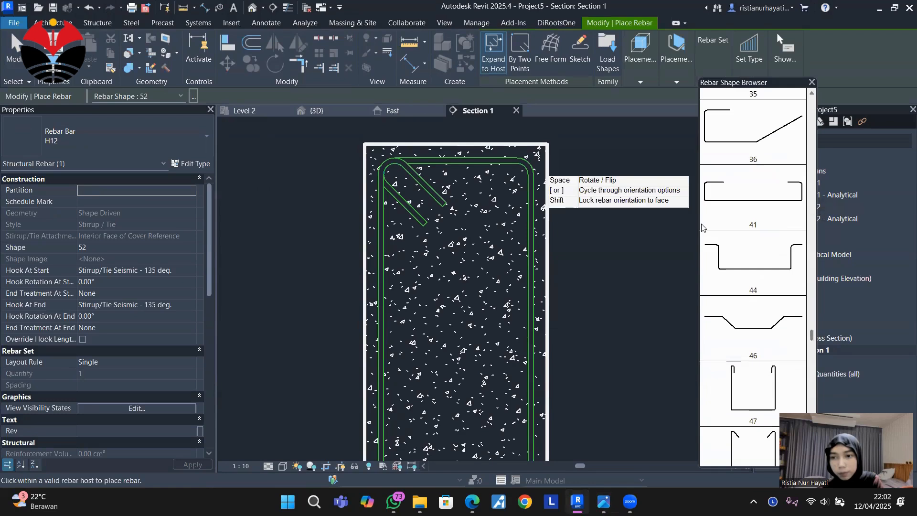
scroll(764, 229, up, 10)
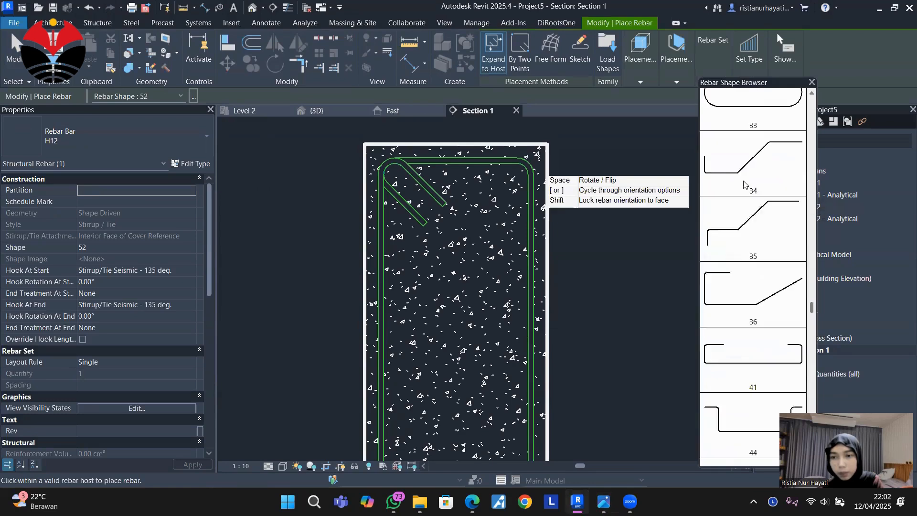
scroll(767, 233, up, 3)
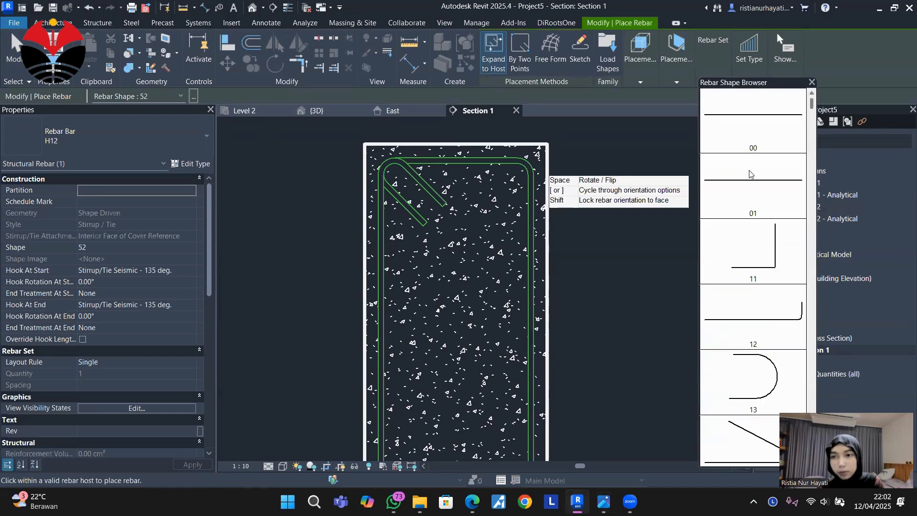
Place a straight H12 bar of shape 00, oriented Parallel to Cover, inside the stirrup's top-right corner and select it.
click(753, 122)
mouse_move(589, 74)
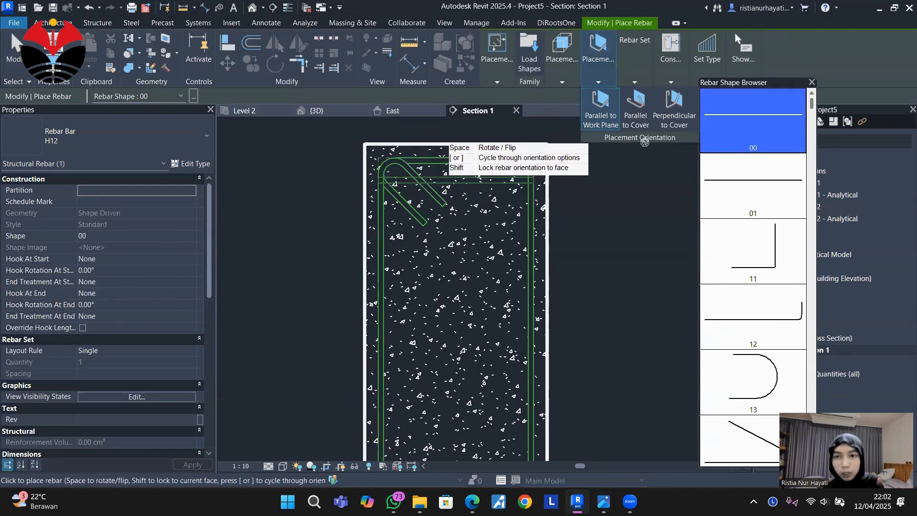
click(637, 115)
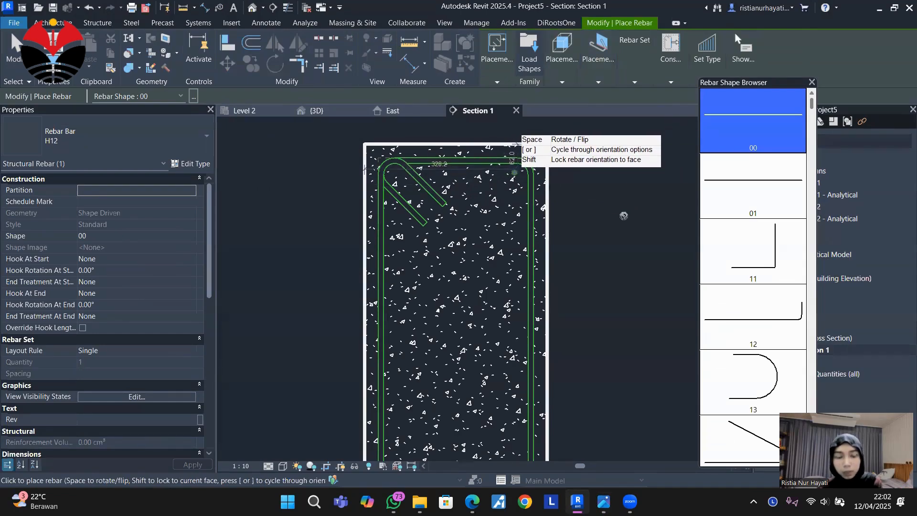
key(Escape)
scroll(527, 172, up, 2)
click(511, 172)
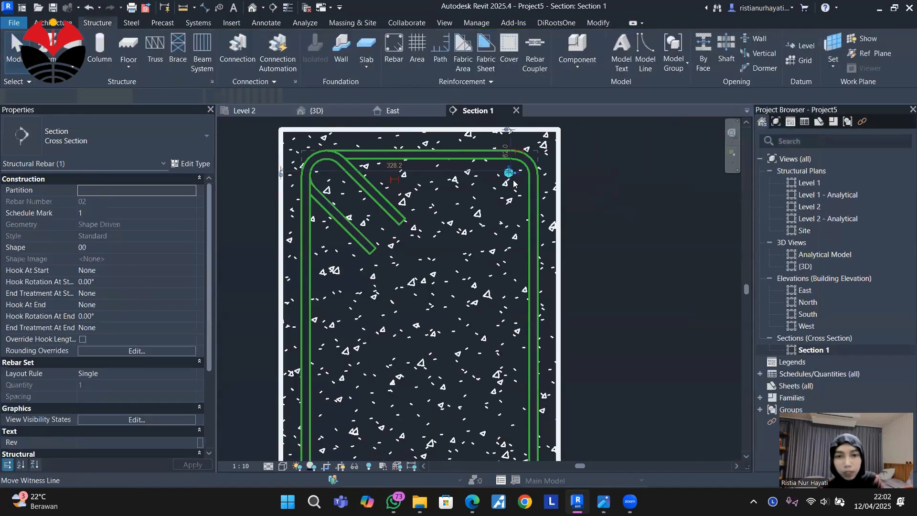
Change the selected longitudinal bar to type H25 and set its layout rule to Fixed Number.
click(94, 152)
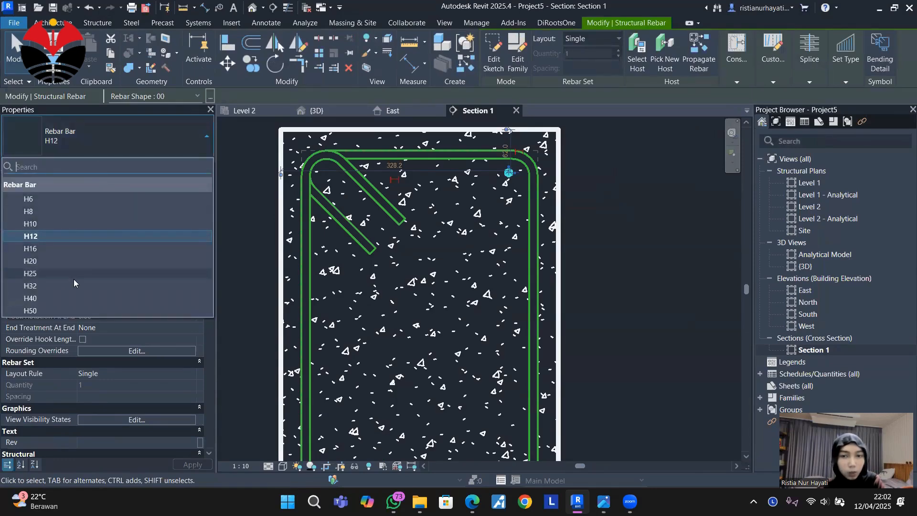
click(74, 278)
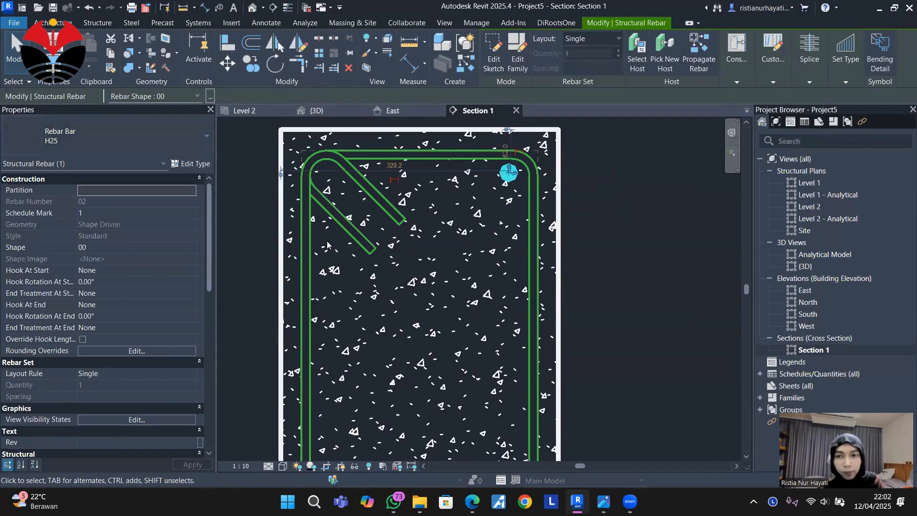
click(606, 38)
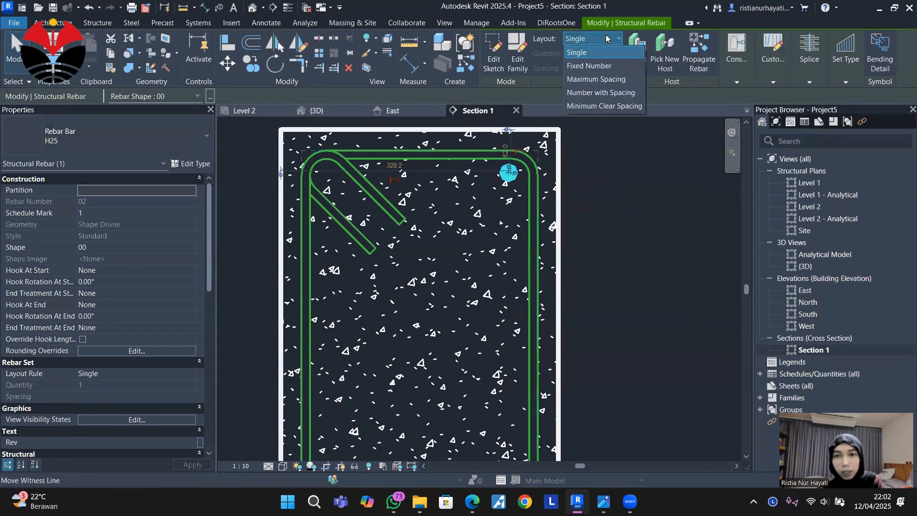
click(605, 66)
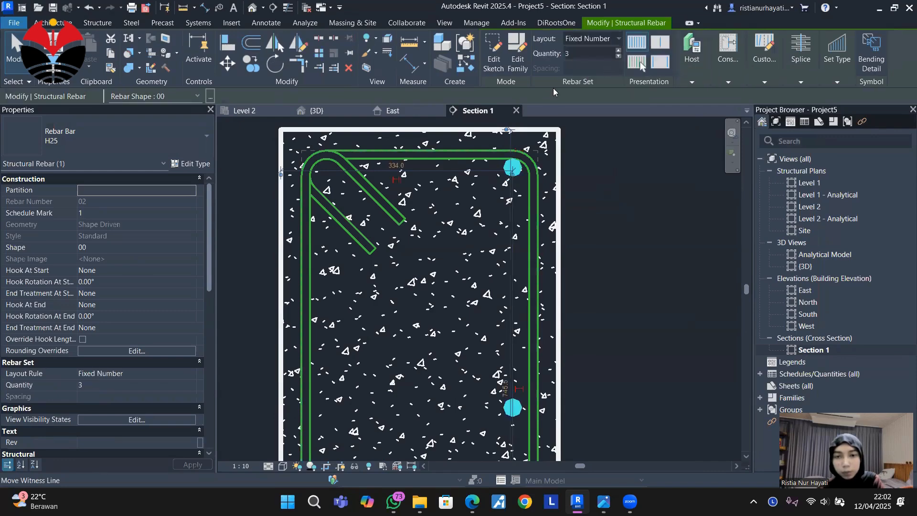
Set the quantity of the H25 bar set to 4.
scroll(587, 190, down, 5)
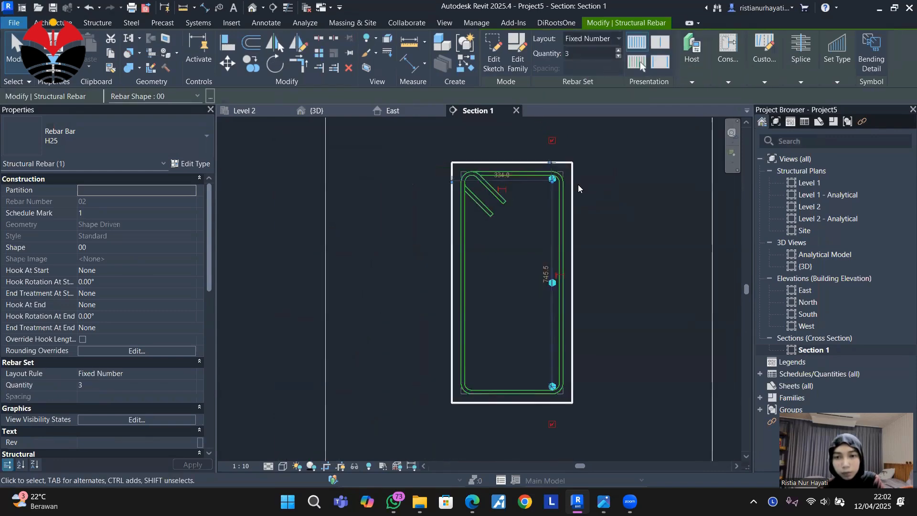
mouse_move(578, 186)
middle_down()
mouse_move(574, 208)
mouse_move(554, 207)
middle_up()
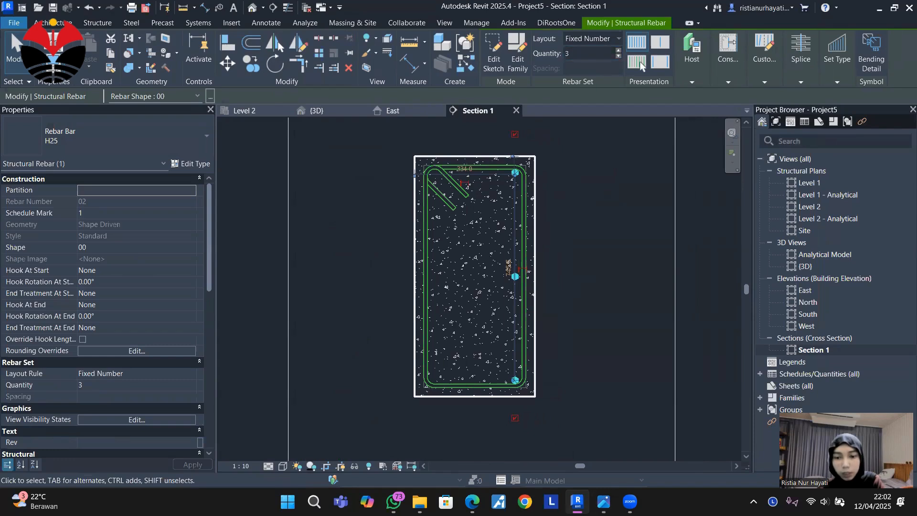
mouse_move(604, 501)
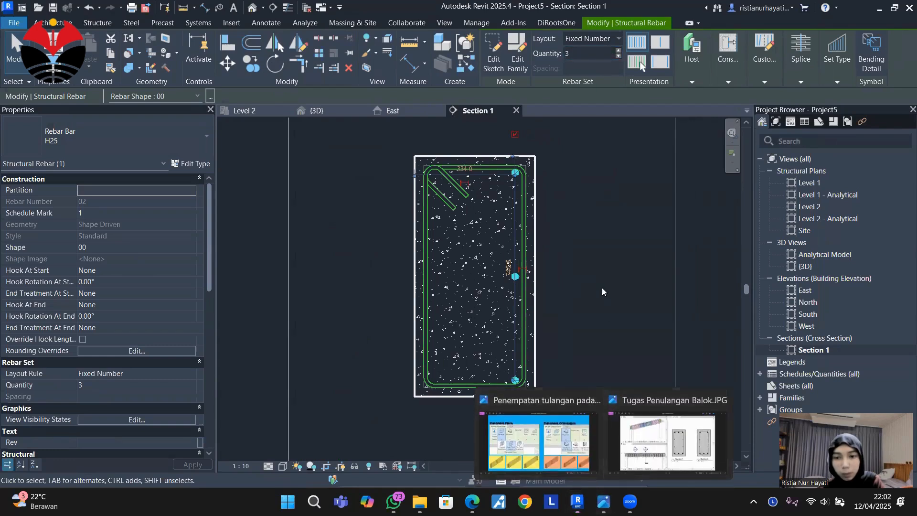
click(124, 139)
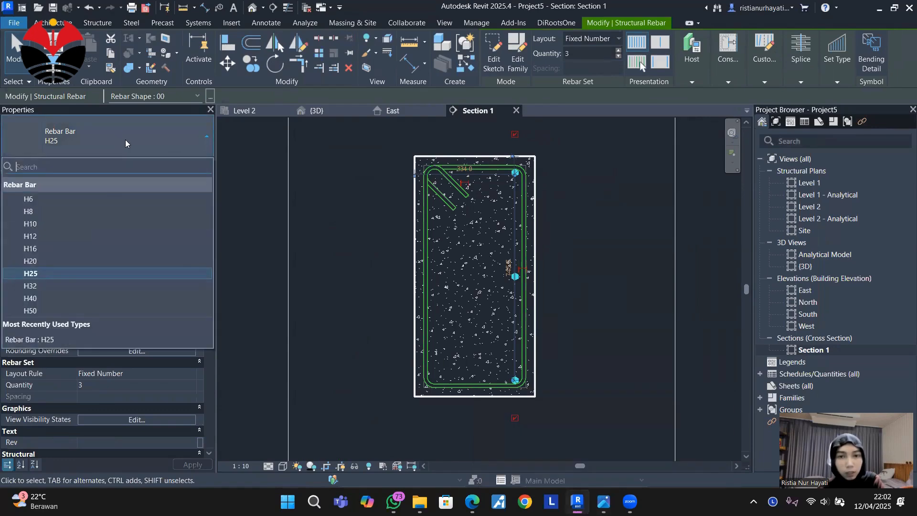
click(81, 242)
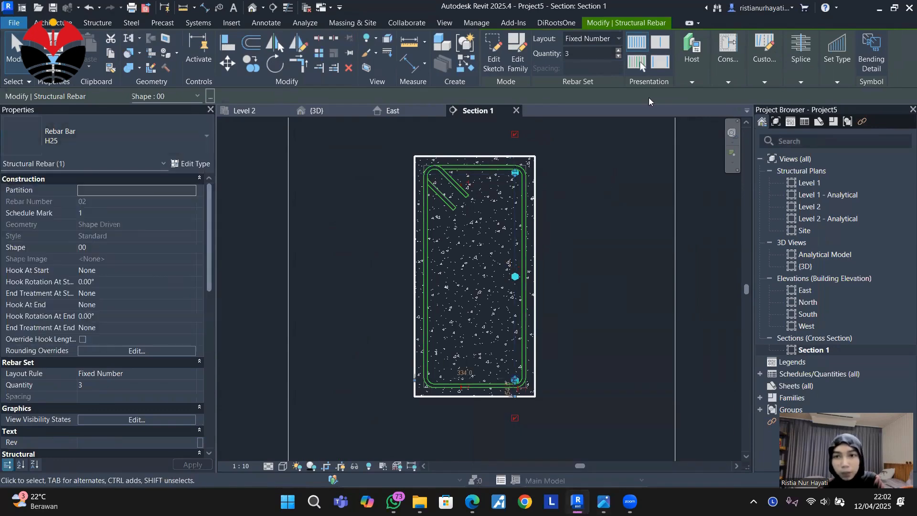
click(568, 54)
click(612, 204)
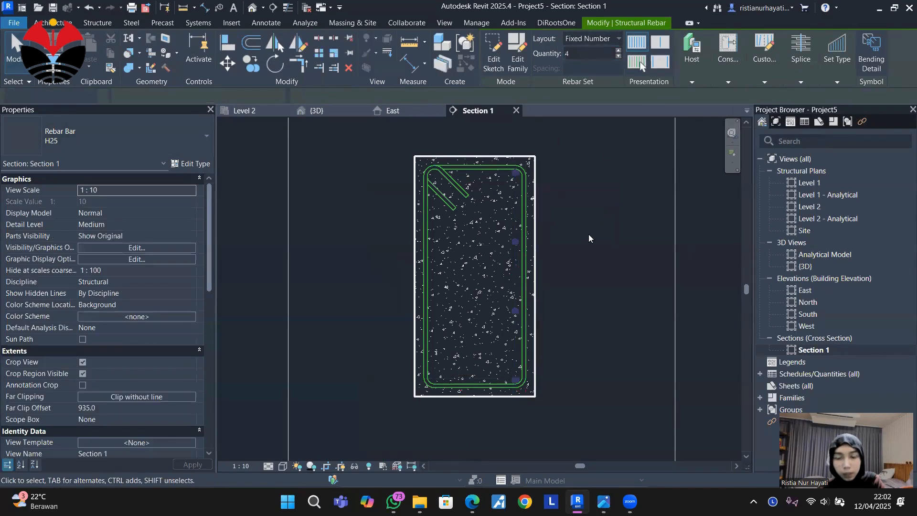
Remove the first and last bars of the H25 set at the beam's top and bottom corners.
scroll(510, 321, up, 3)
scroll(535, 275, down, 3)
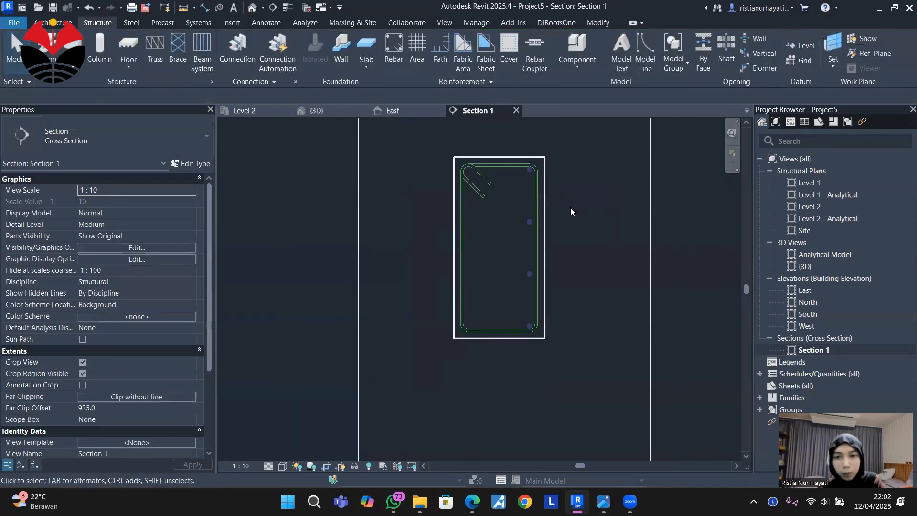
scroll(513, 196, up, 3)
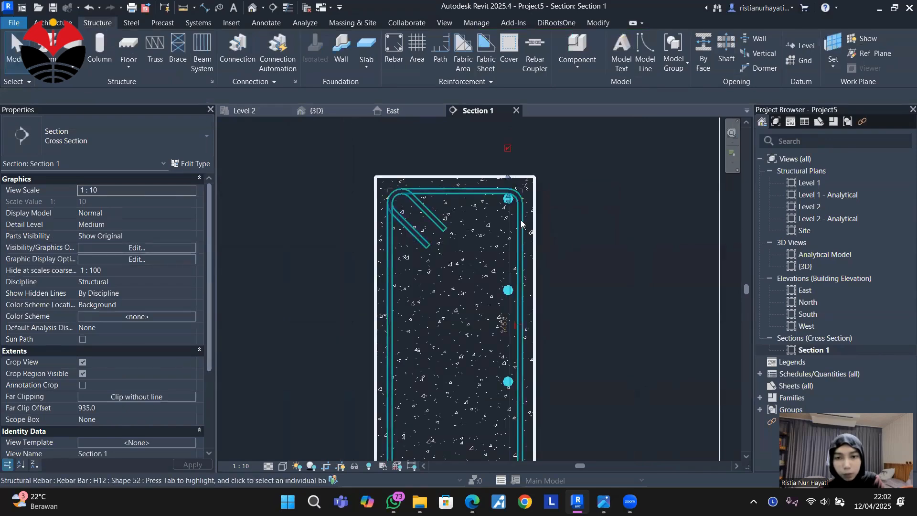
click(509, 204)
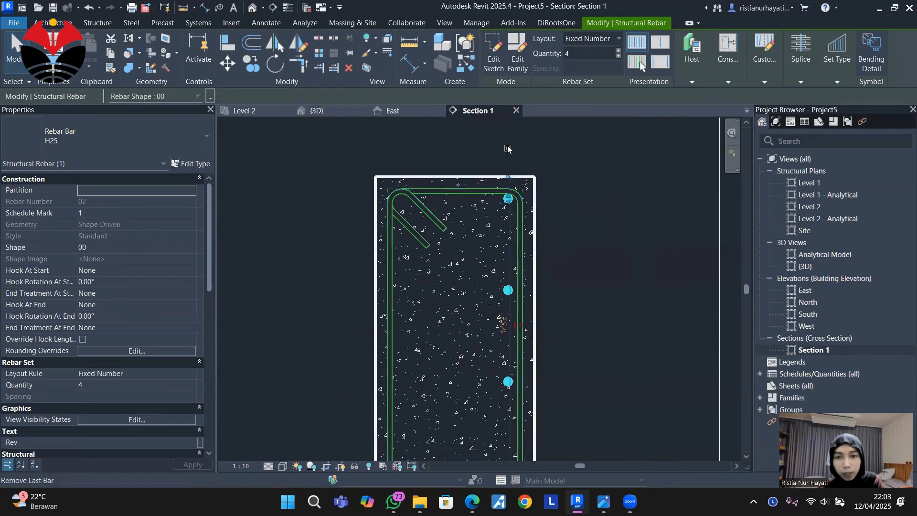
click(508, 198)
scroll(548, 318, down, 2)
scroll(528, 306, up, 2)
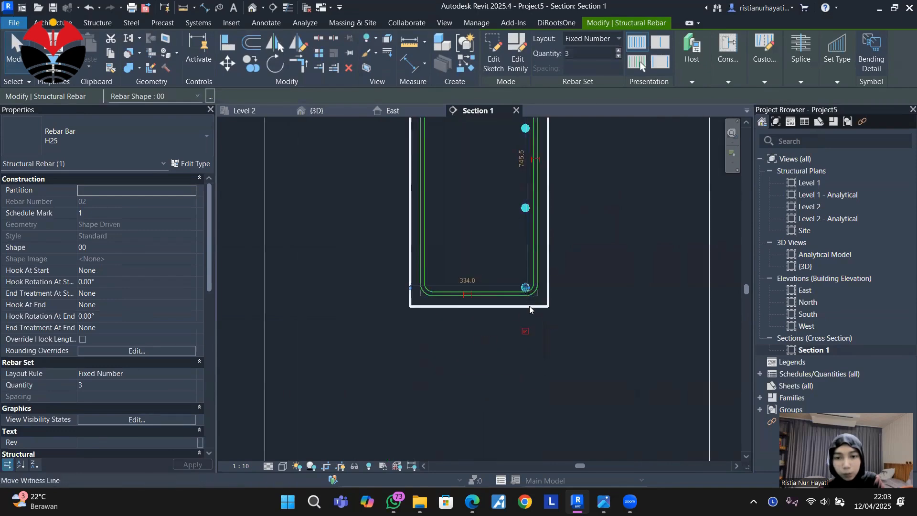
click(527, 330)
middle_drag(588, 323, 572, 390)
middle_drag(591, 272, 579, 305)
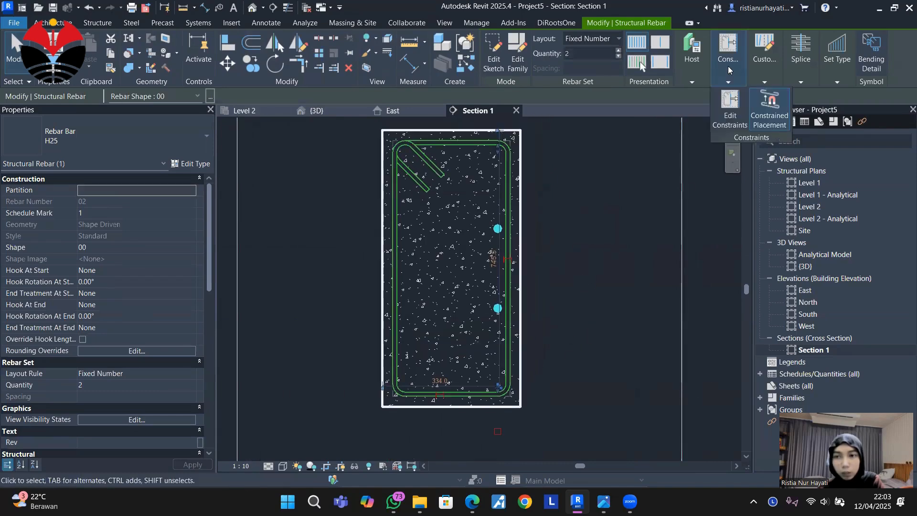
Try to constrain the H25 side bars to the stirrup's right vertical leg by editing their rebar constraints.
click(730, 109)
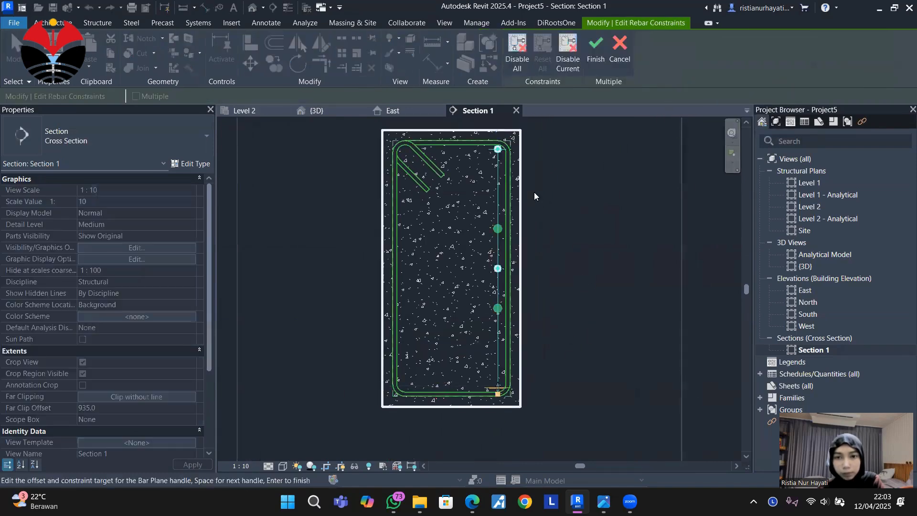
scroll(501, 244, up, 2)
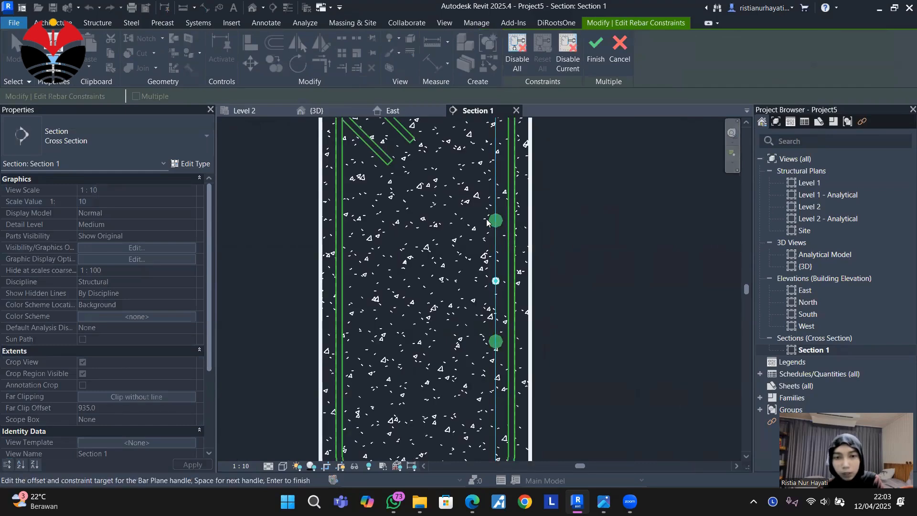
middle_drag(460, 195, 457, 221)
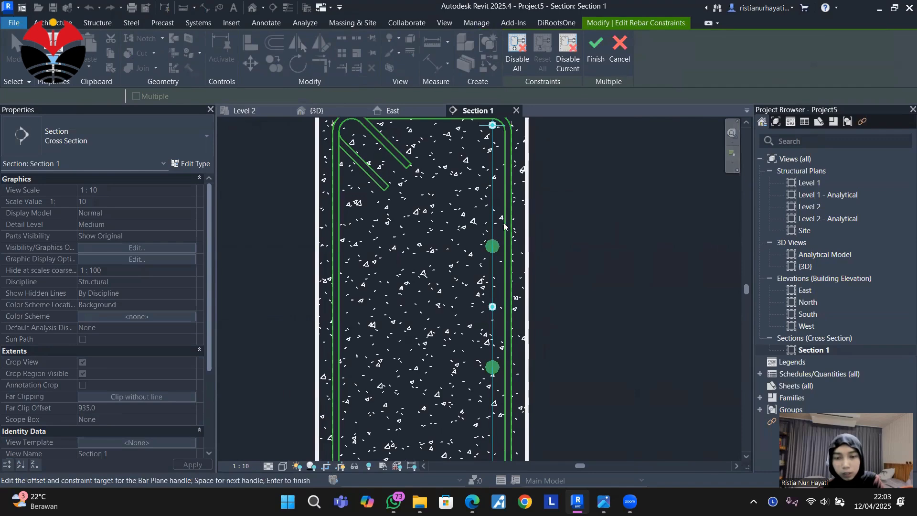
scroll(506, 242, up, 3)
scroll(416, 257, down, 4)
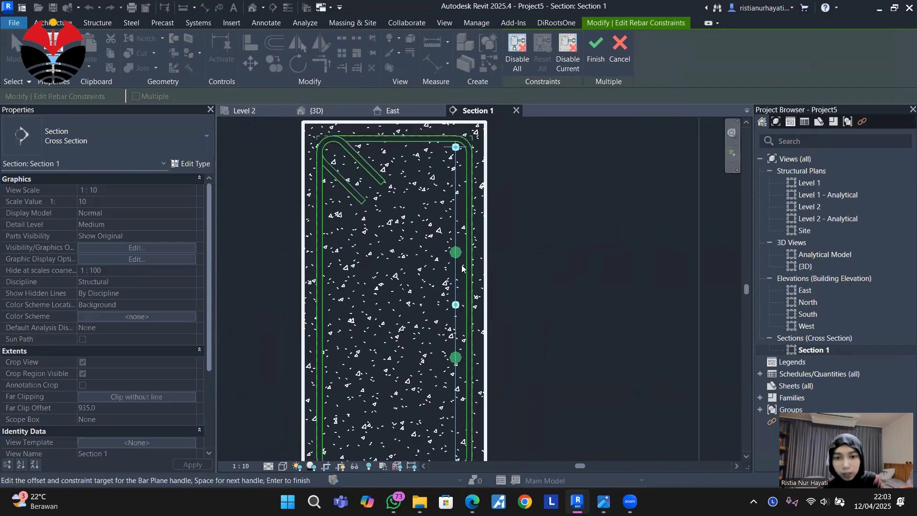
scroll(460, 248, up, 1)
scroll(459, 252, down, 1)
scroll(466, 191, up, 3)
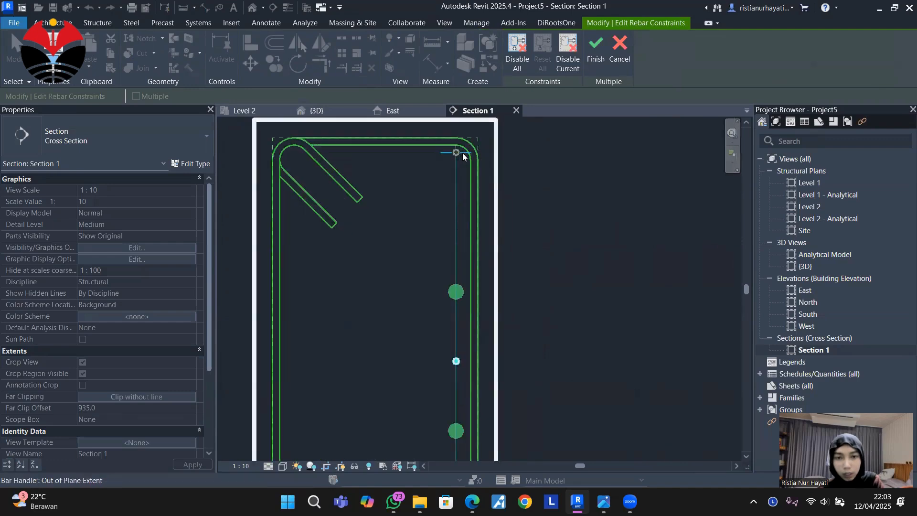
click(451, 166)
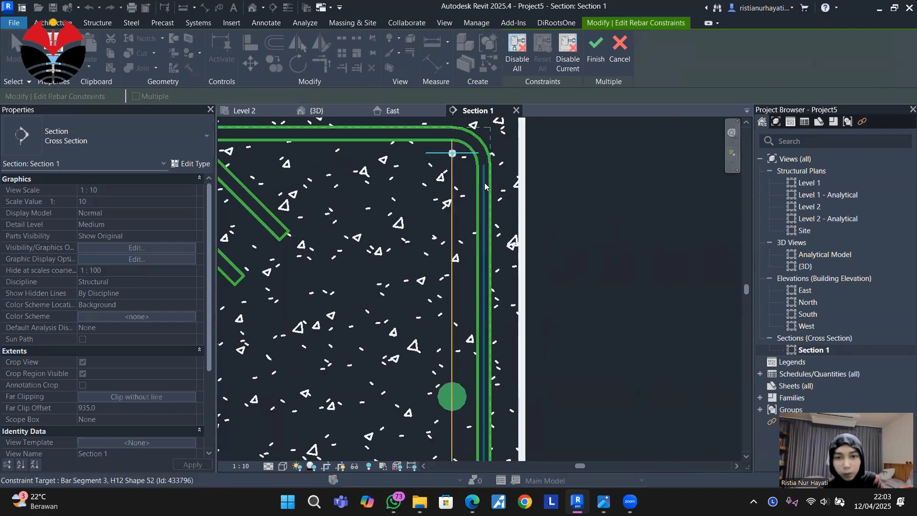
click(484, 185)
scroll(638, 223, down, 3)
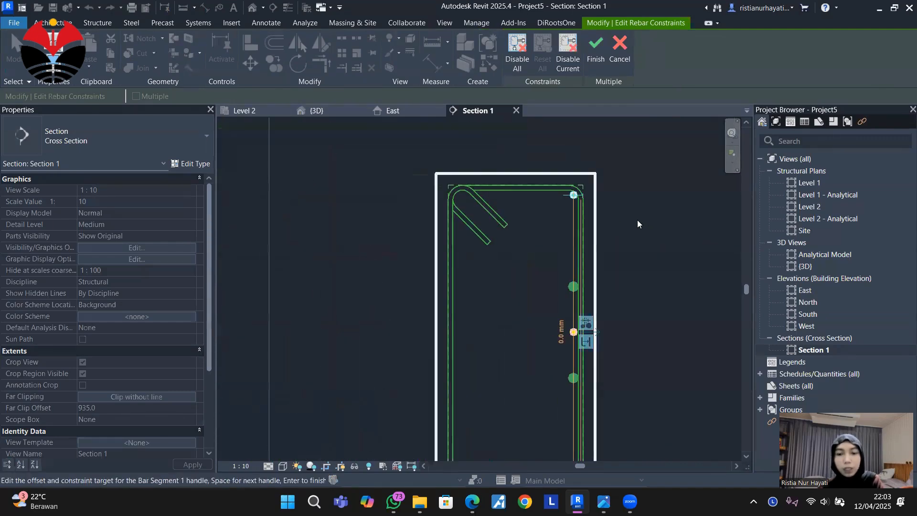
scroll(645, 265, down, 4)
click(595, 47)
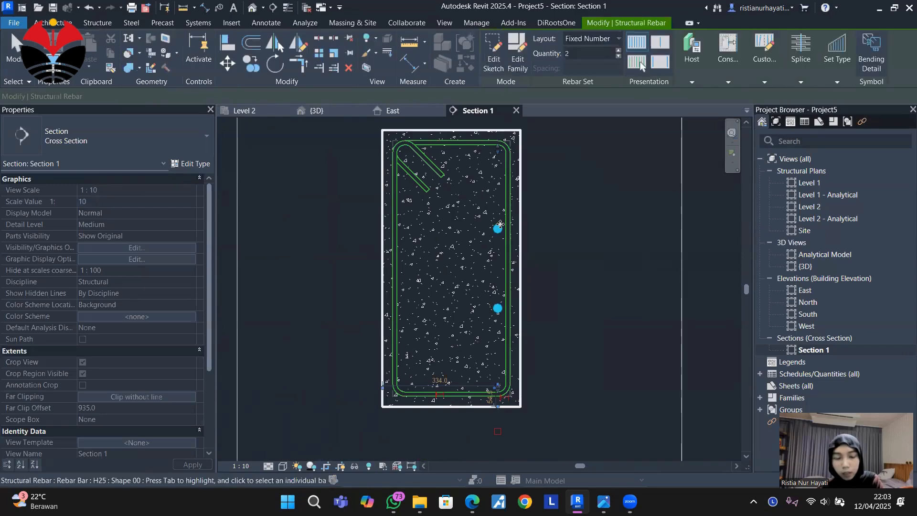
click(533, 197)
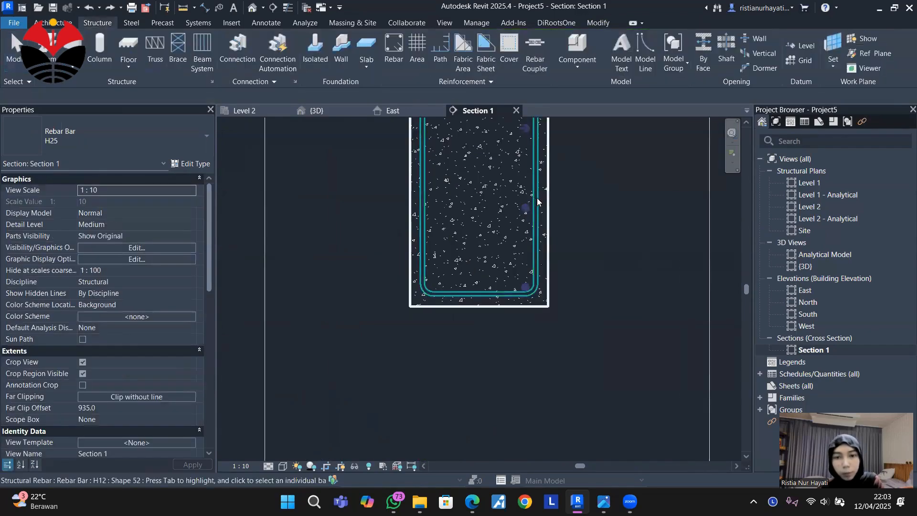
Edit the H25 set's rebar constraints so its bar segment sits against the stirrup's right vertical leg with a 0.0 mm offset.
scroll(533, 197, up, 5)
middle_drag(551, 286, 552, 276)
click(513, 213)
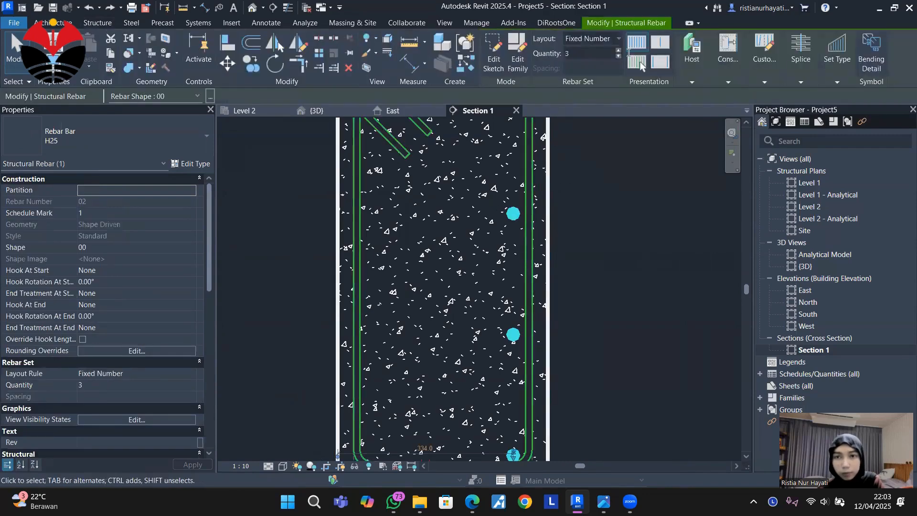
click(728, 62)
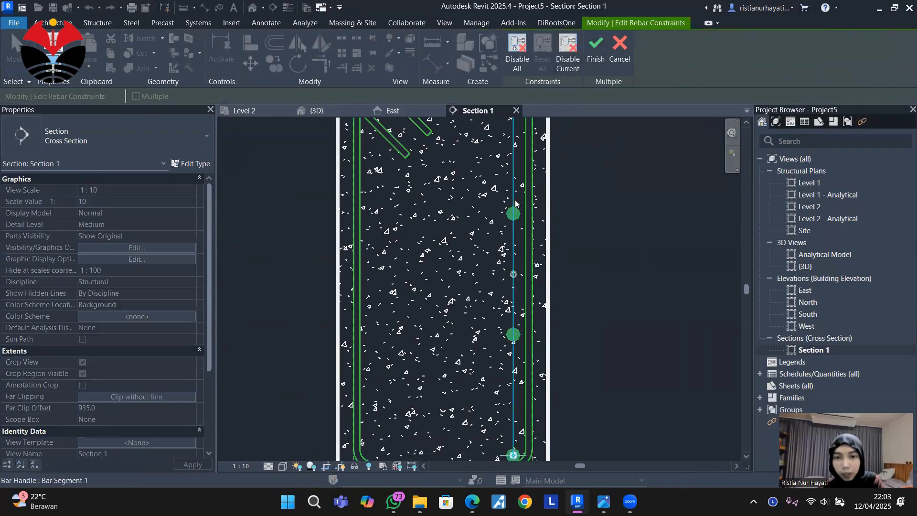
scroll(520, 196, up, 2)
click(519, 313)
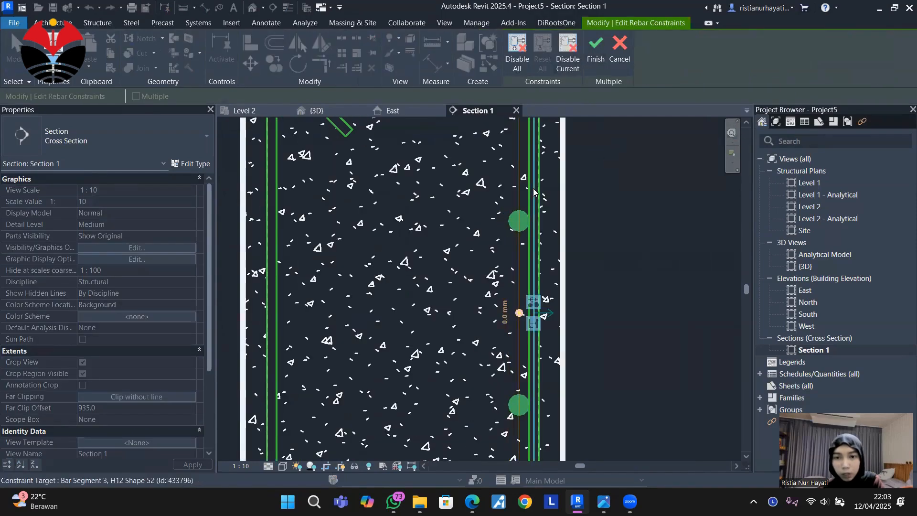
click(592, 66)
Remove the H25 set's end bar at the beam's bottom corner and deselect the set.
scroll(608, 306, down, 4)
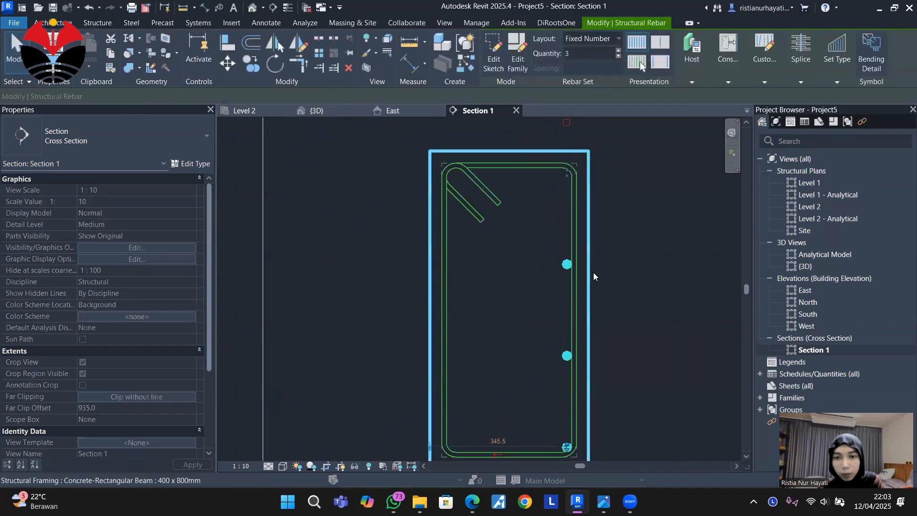
middle_drag(645, 255, 618, 242)
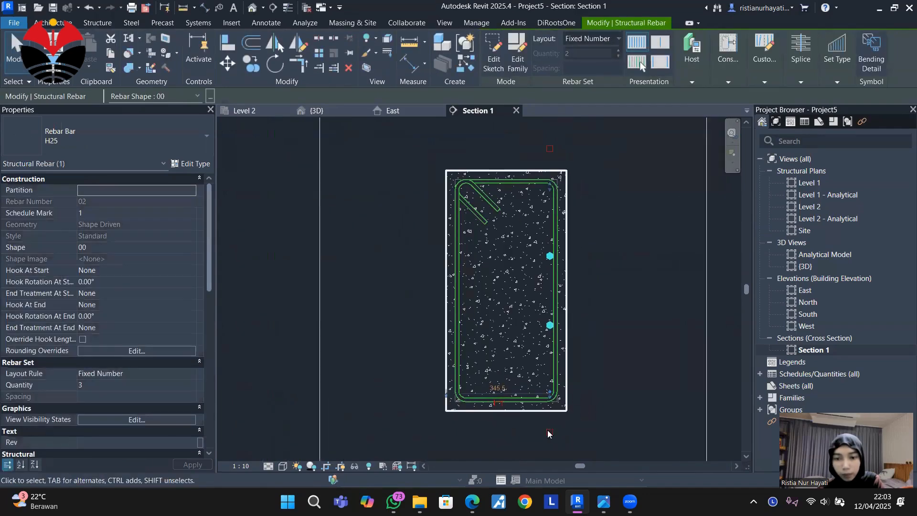
scroll(585, 226, up, 2)
click(584, 226)
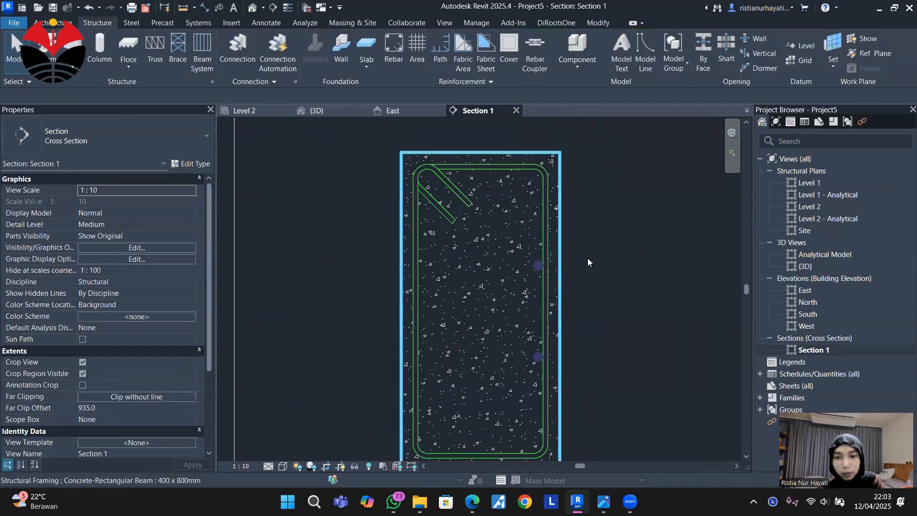
middle_drag(587, 258, 583, 234)
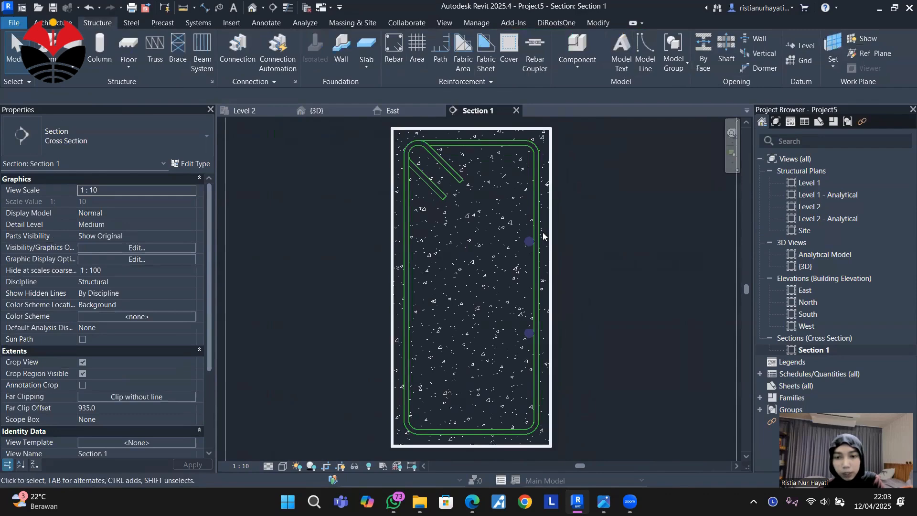
Mirror a copy of the two H25 side bars about the beam's vertical centreline to its opposite side.
click(586, 262)
scroll(587, 242, down, 1)
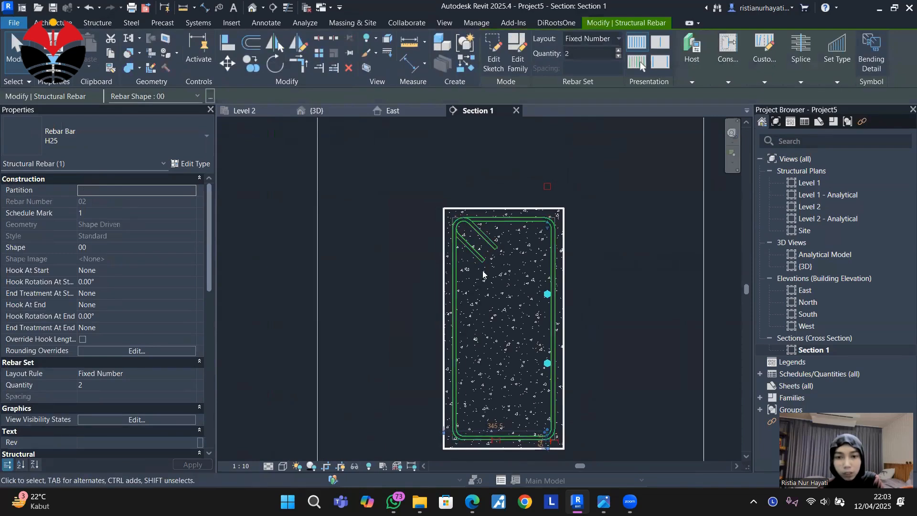
key(d)
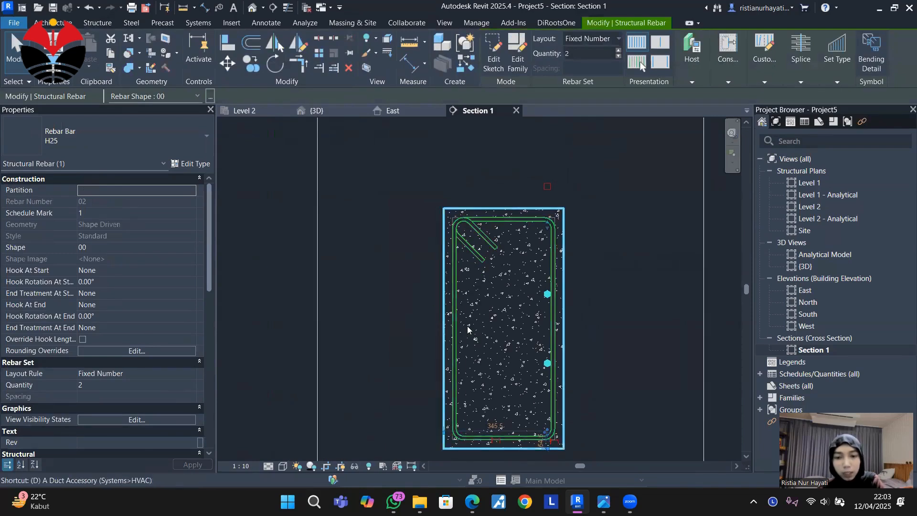
key(m)
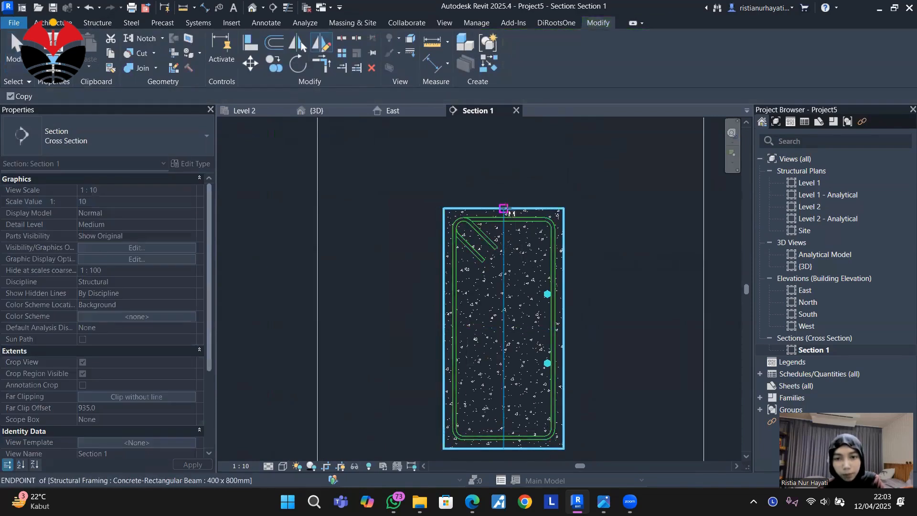
click(503, 208)
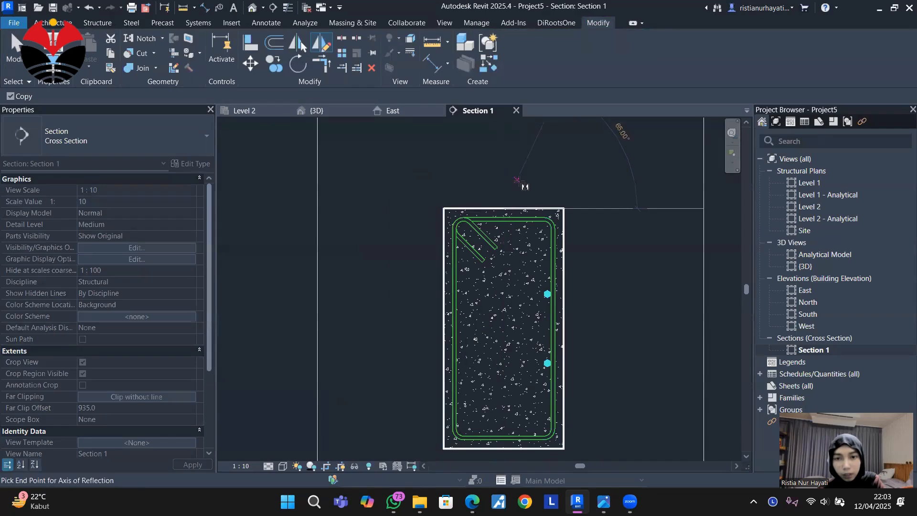
click(506, 166)
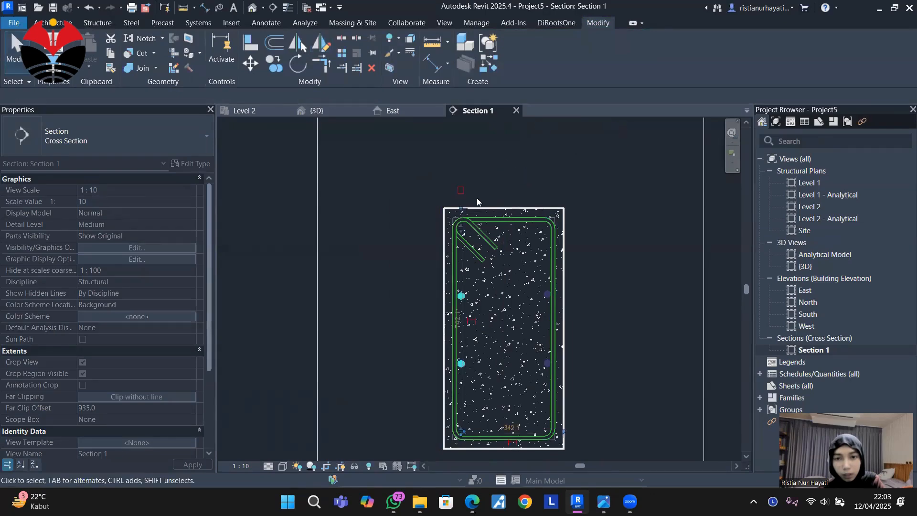
click(609, 256)
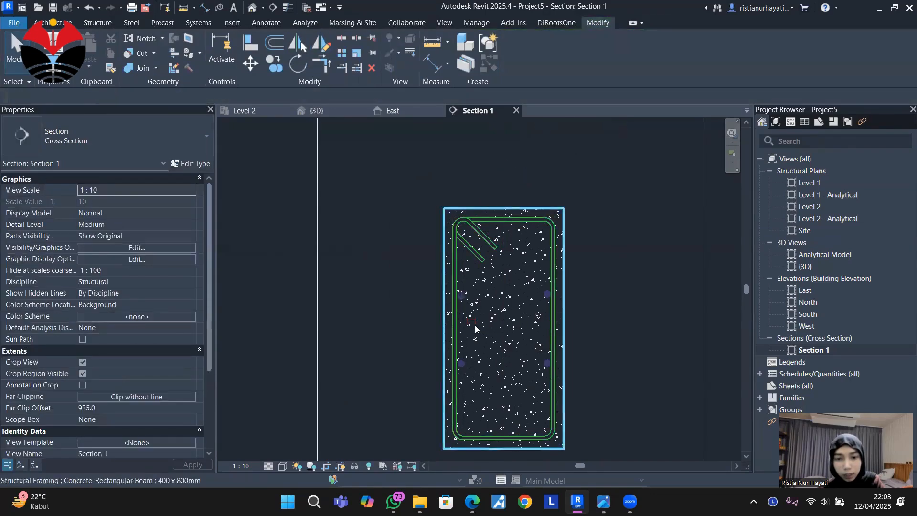
Edit the mirrored H25 set's rebar constraints so its bar segment sits against the stirrup's left vertical leg with a 0.0 mm offset.
scroll(473, 320, up, 5)
scroll(449, 272, up, 6)
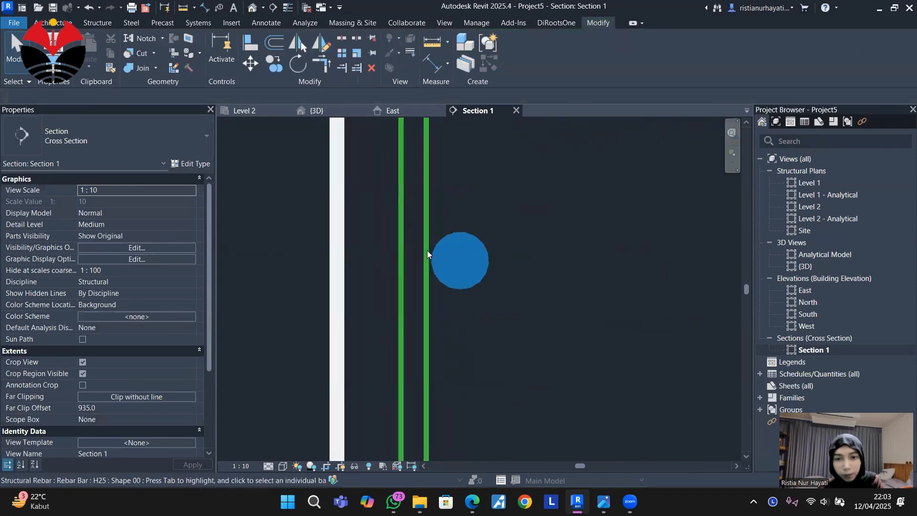
scroll(427, 253, down, 5)
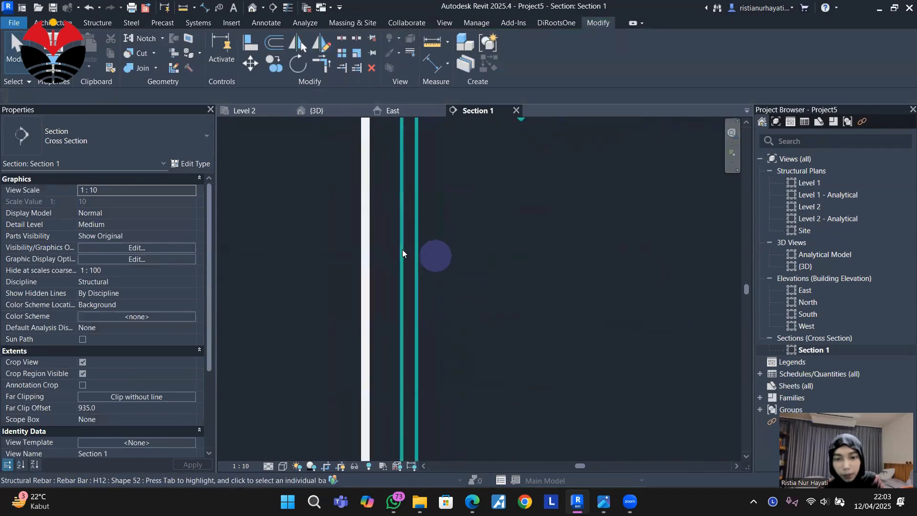
click(438, 268)
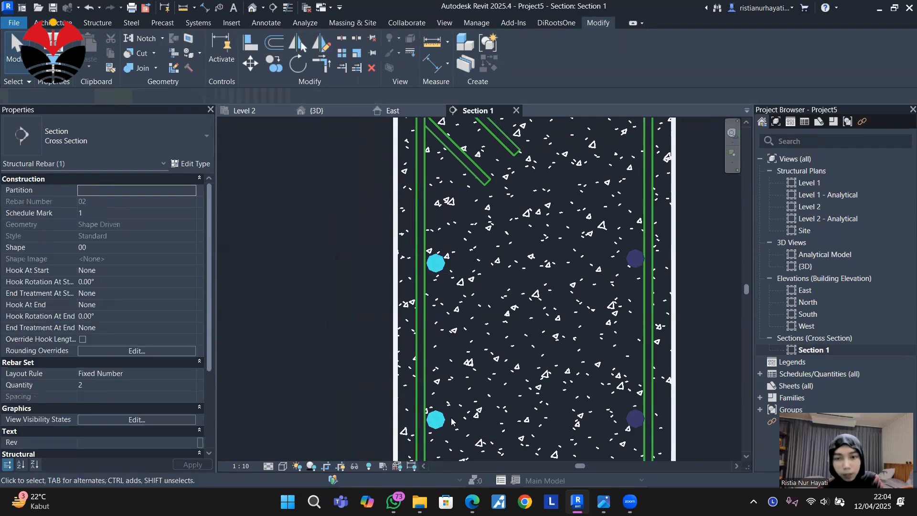
click(730, 58)
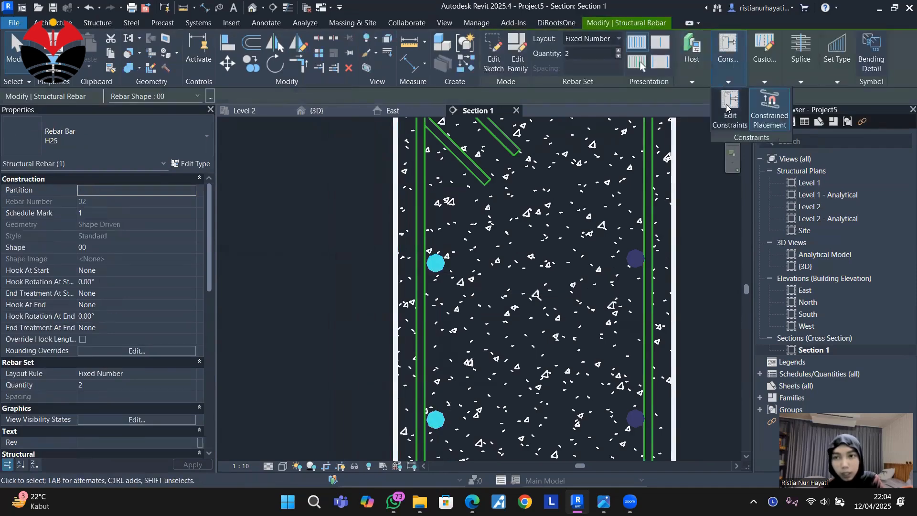
click(436, 231)
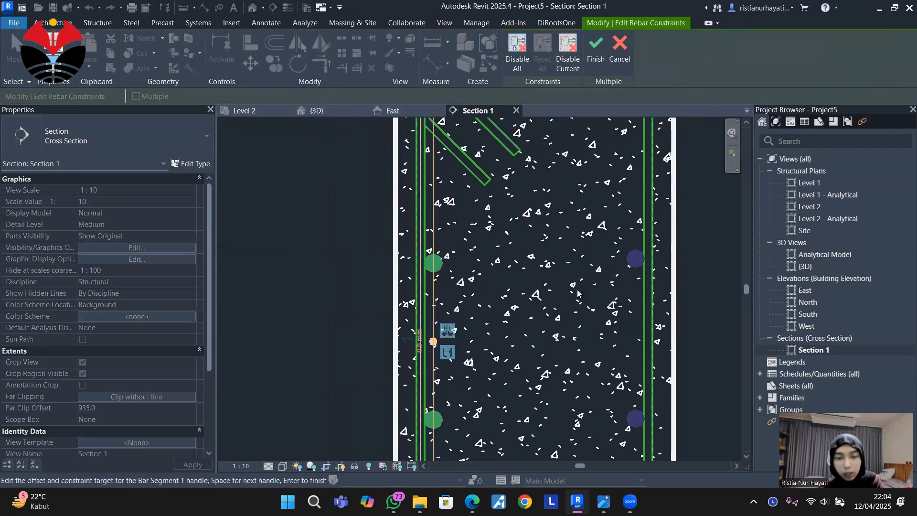
scroll(539, 302, down, 2)
click(597, 57)
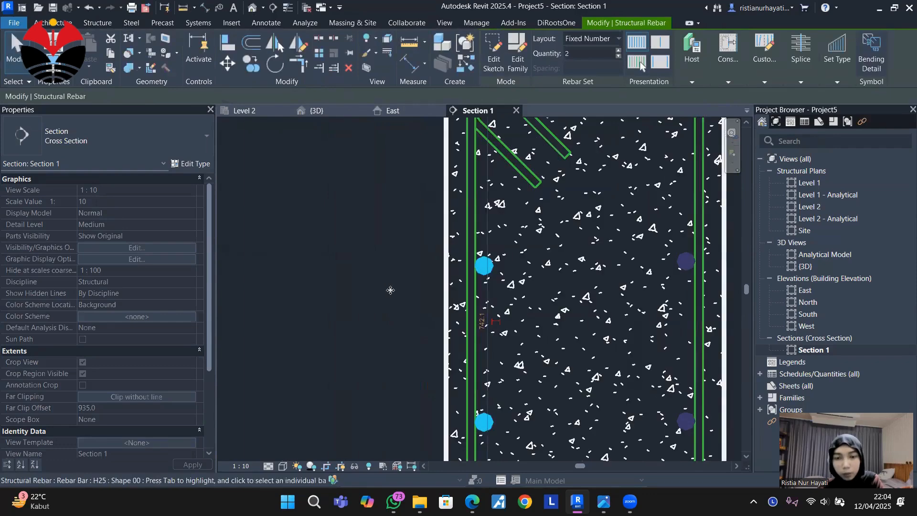
middle_drag(500, 260, 435, 282)
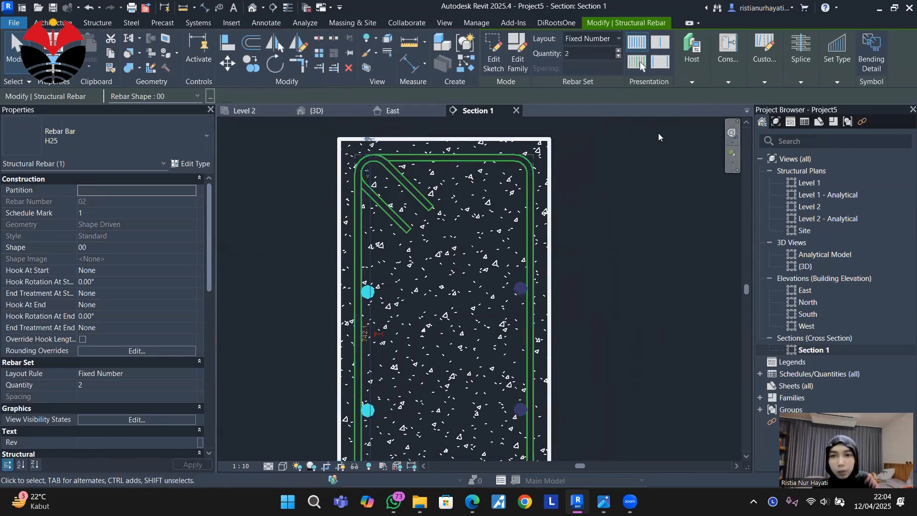
Place a single straight H12 bar of shape 00, oriented perpendicular to cover, inside the stirrup near the beam's top-right corner.
mouse_move(726, 67)
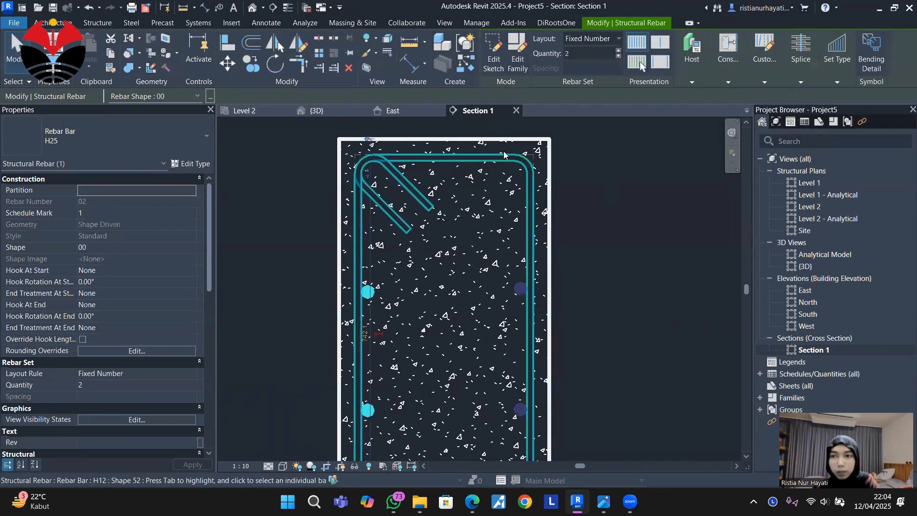
click(466, 153)
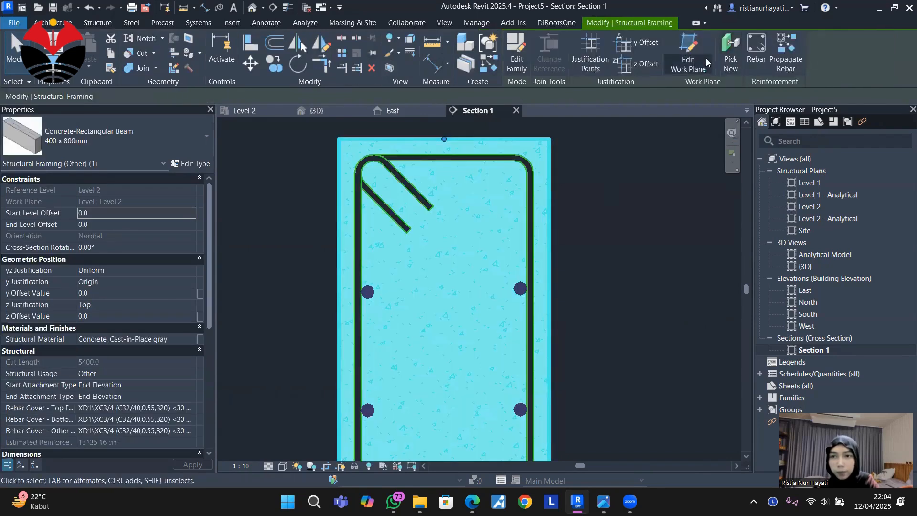
click(97, 22)
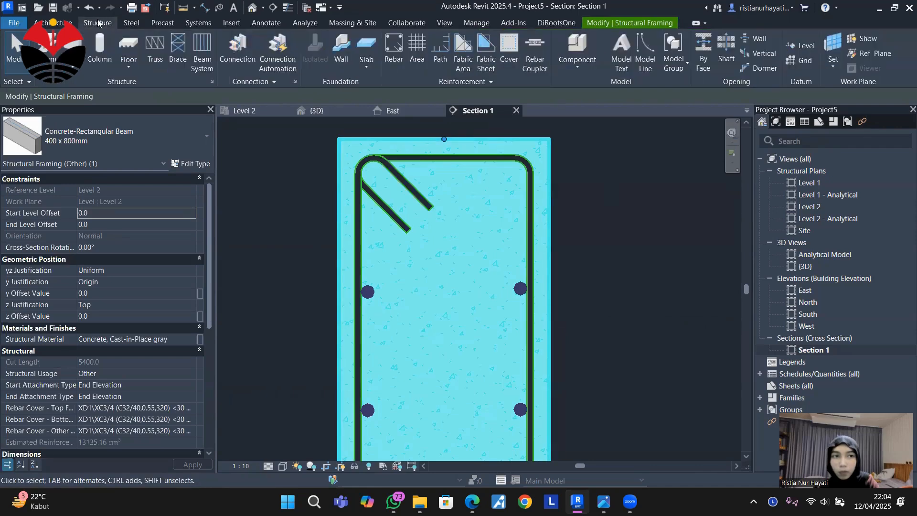
click(391, 59)
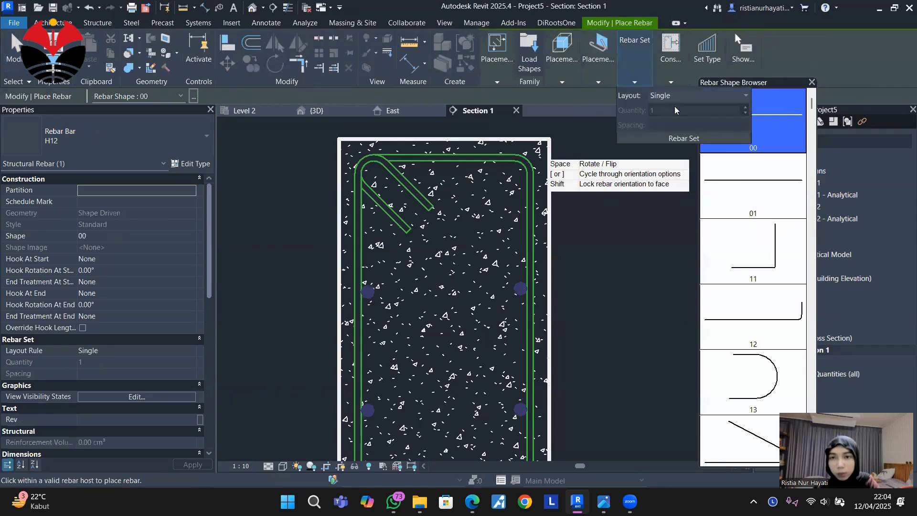
mouse_move(606, 59)
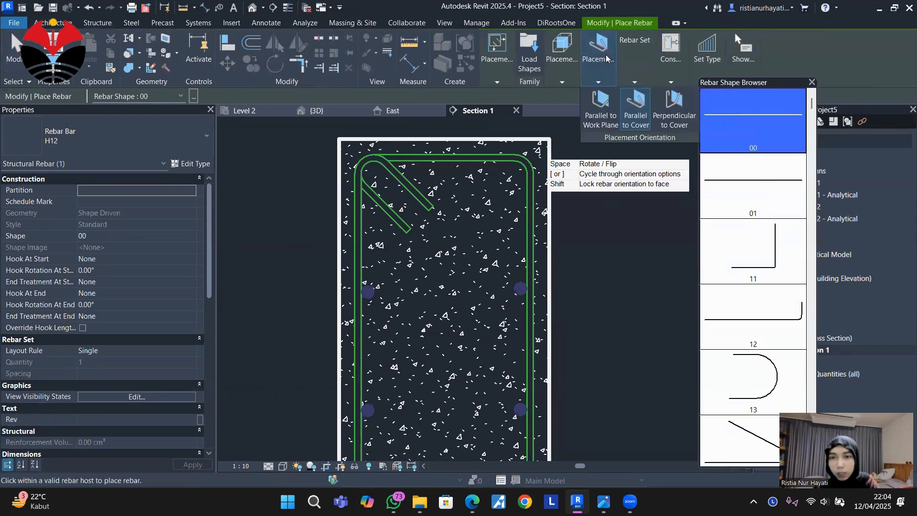
click(683, 121)
scroll(512, 169, up, 3)
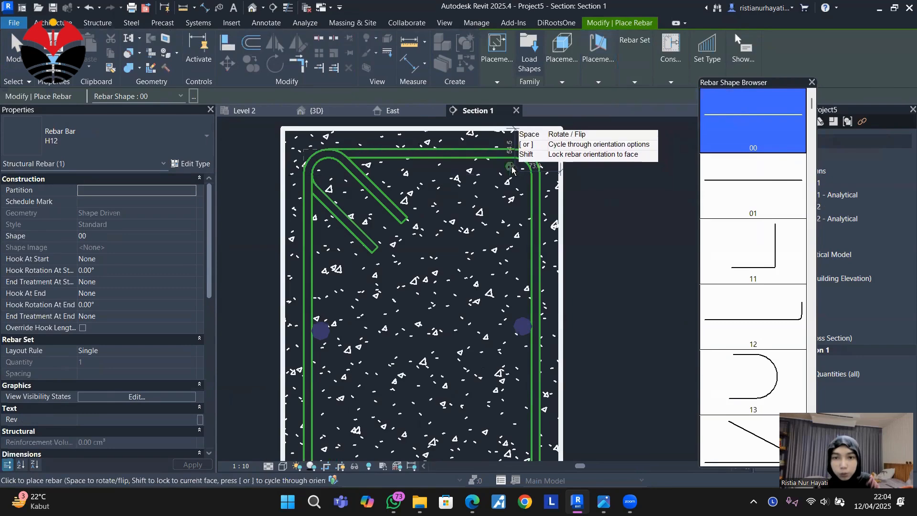
key(Escape)
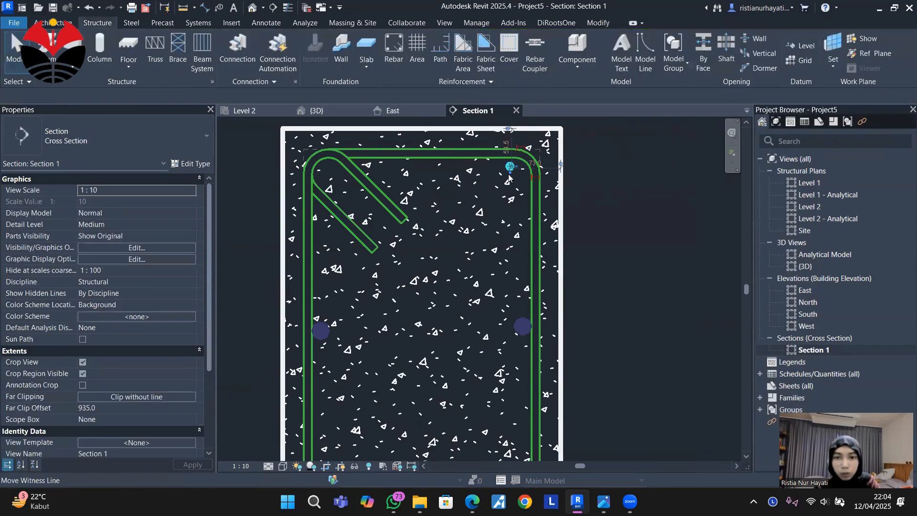
Change the new top bar's type to H25 and set its layout to Fixed Number with a quantity of 3.
click(509, 177)
click(98, 137)
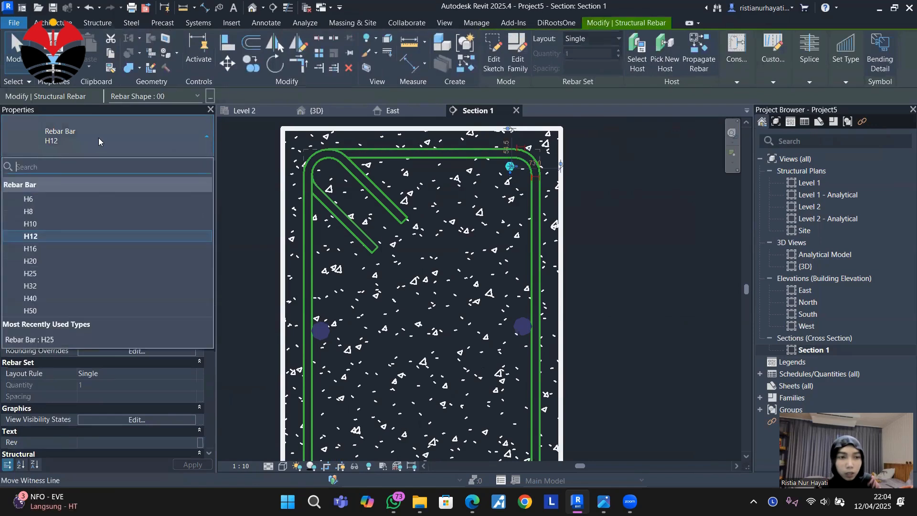
click(80, 272)
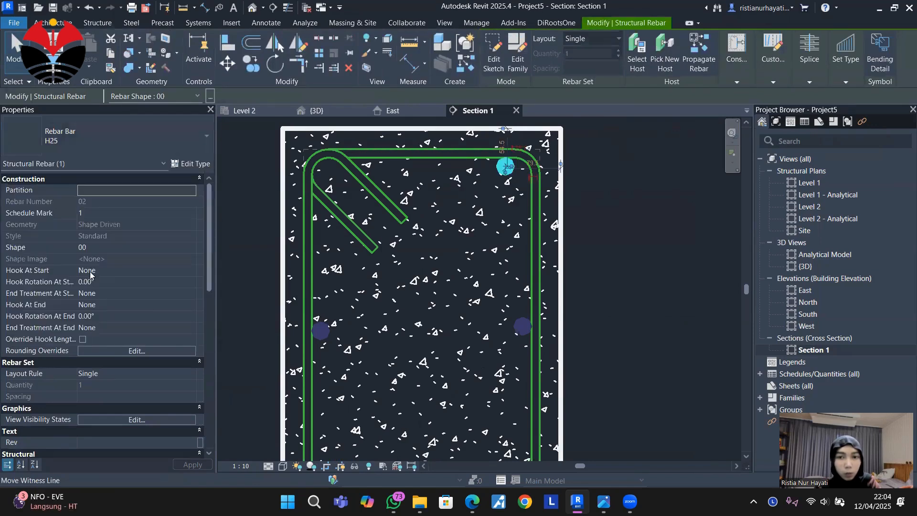
click(595, 38)
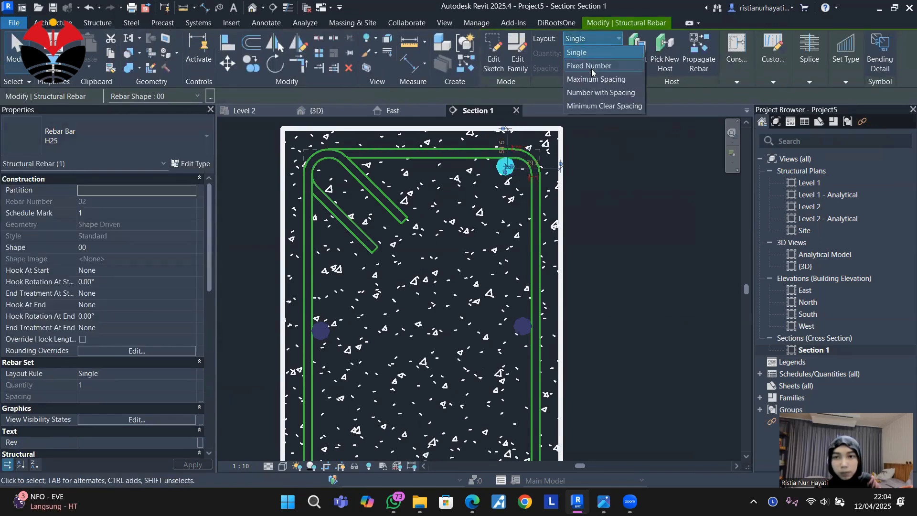
click(591, 68)
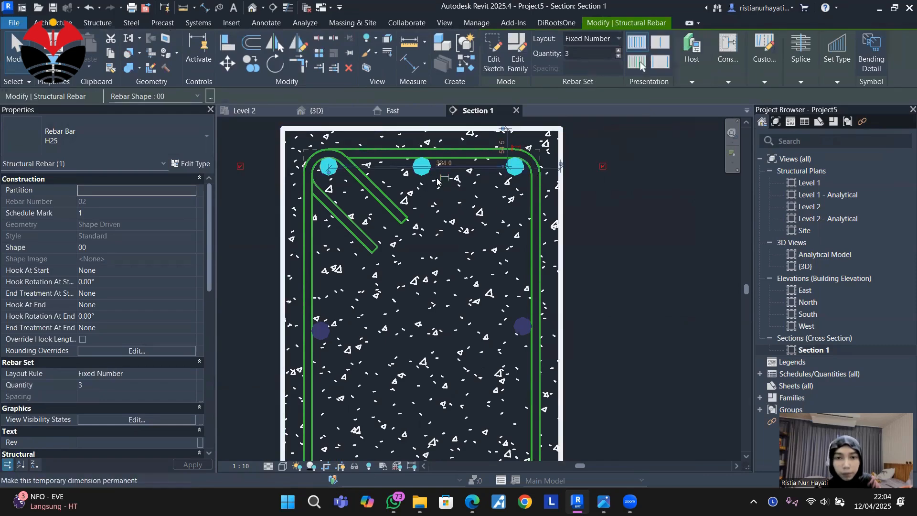
Constrain the top H25 set's end bars to the stirrup's top-right bend at its arc midpoint and top-left end hook bend at 45 degrees.
scroll(424, 159, up, 2)
middle_drag(510, 210, 518, 268)
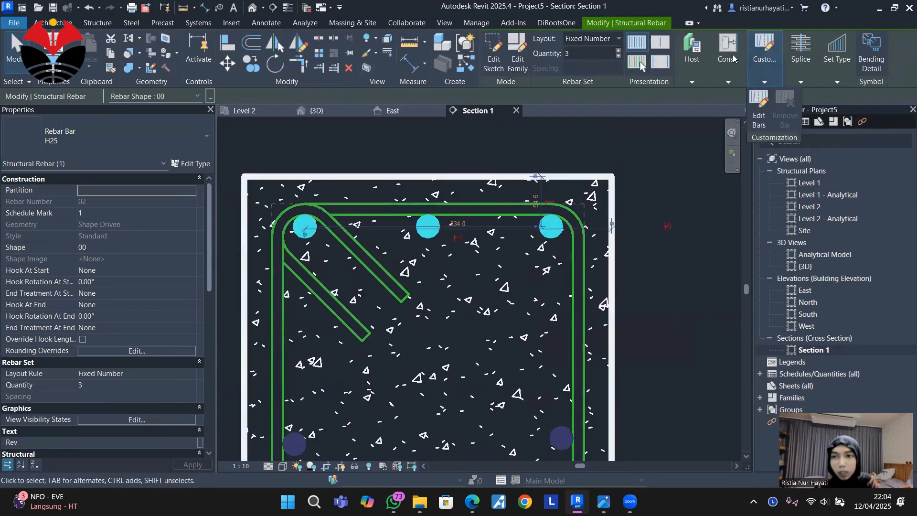
mouse_move(733, 58)
click(729, 109)
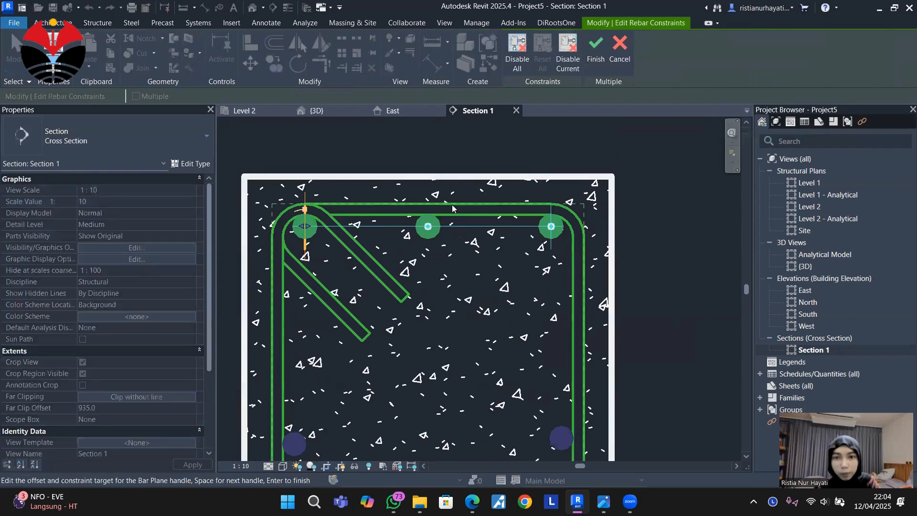
scroll(528, 230, up, 2)
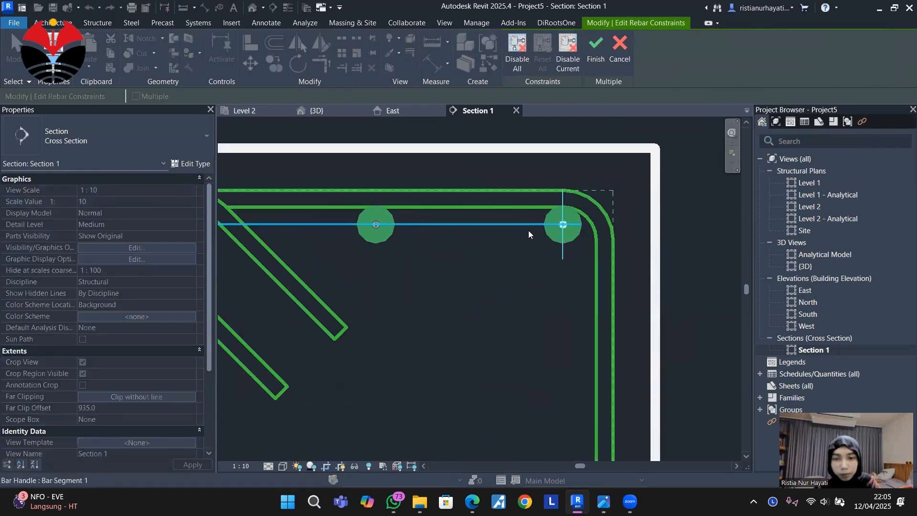
click(563, 241)
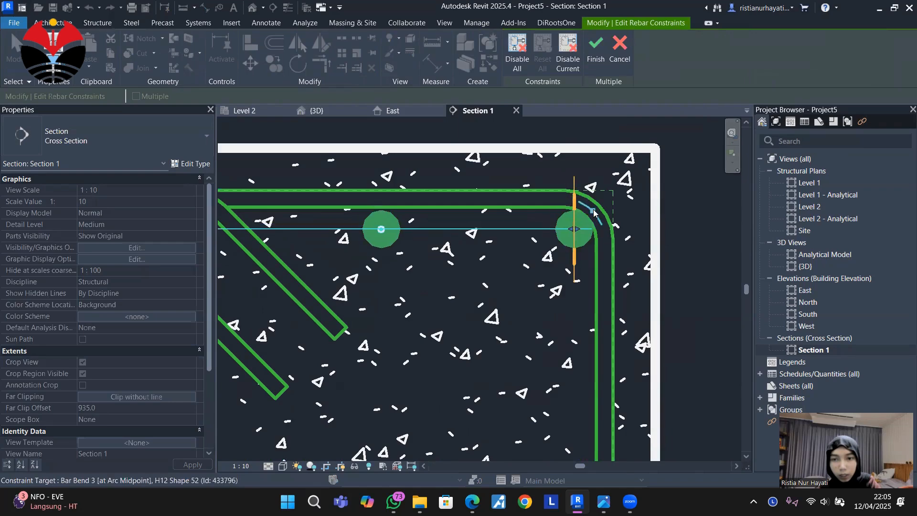
scroll(601, 237, down, 2)
scroll(329, 234, up, 2)
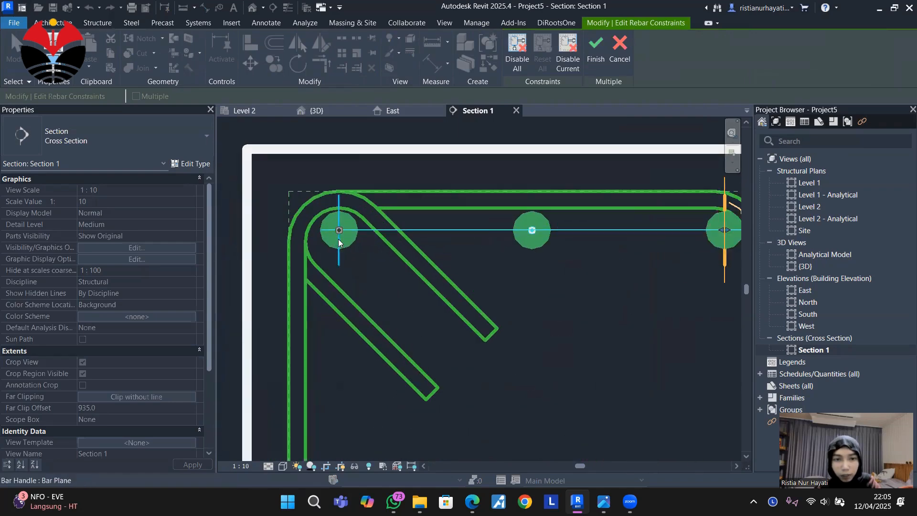
click(338, 246)
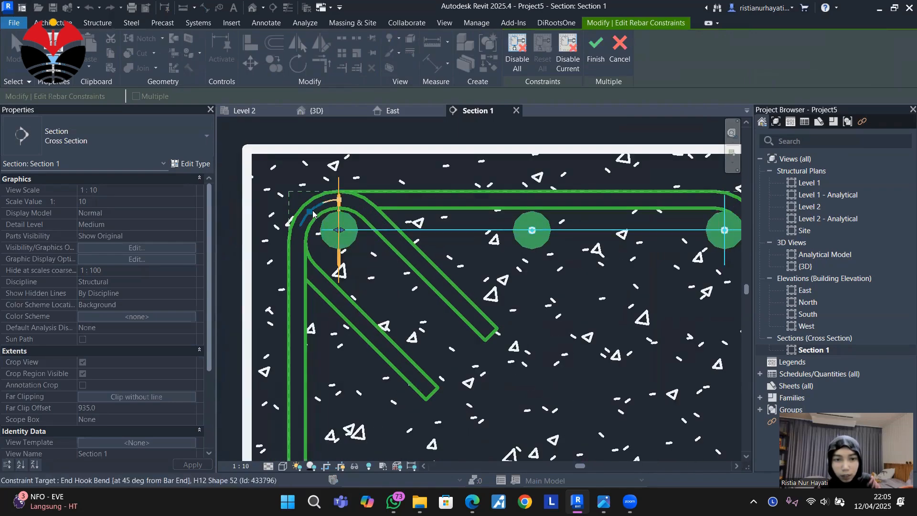
click(312, 211)
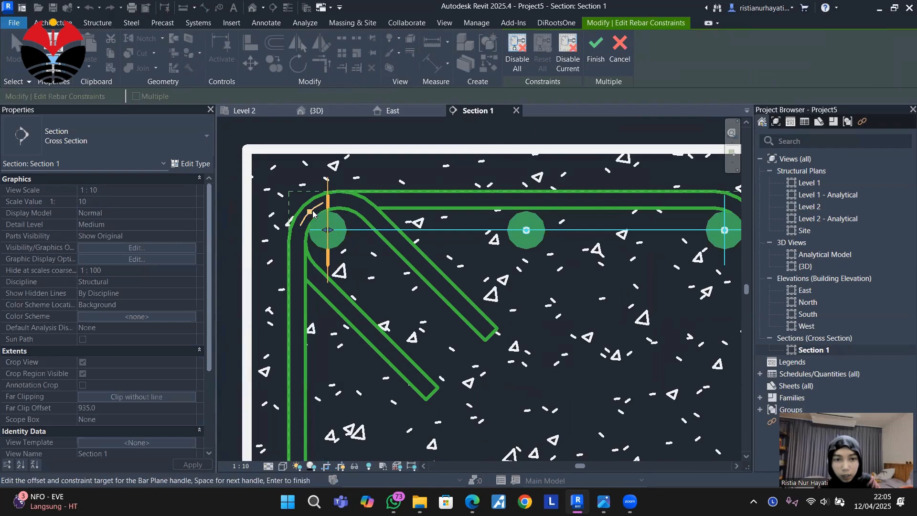
Constrain the top H25 set's bar segment to the stirrup's top leg with a 0.0 mm offset and finish the constraint edit.
click(552, 233)
scroll(384, 242, down, 1)
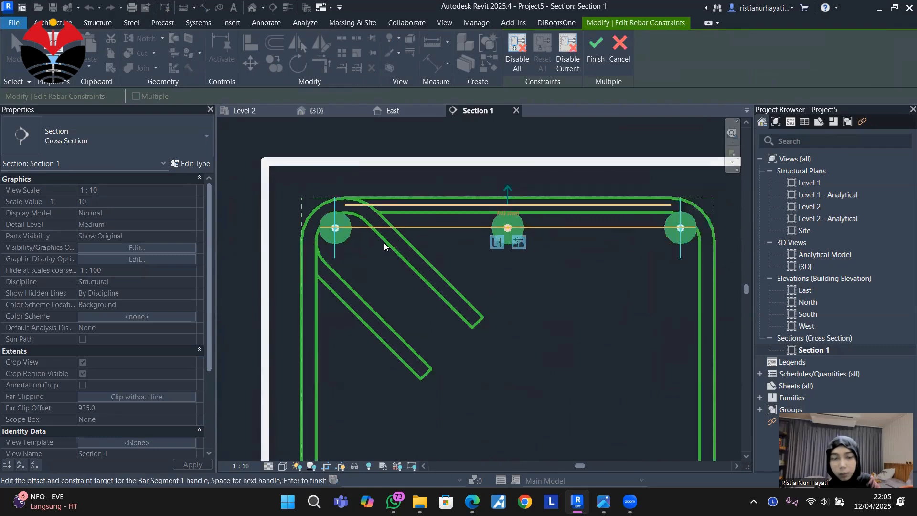
scroll(384, 243, down, 2)
scroll(635, 200, down, 1)
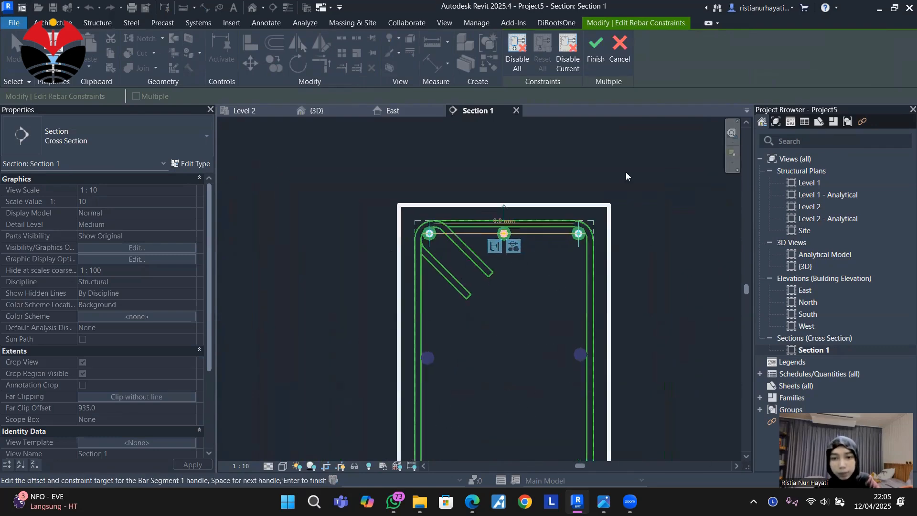
click(598, 51)
scroll(616, 193, down, 1)
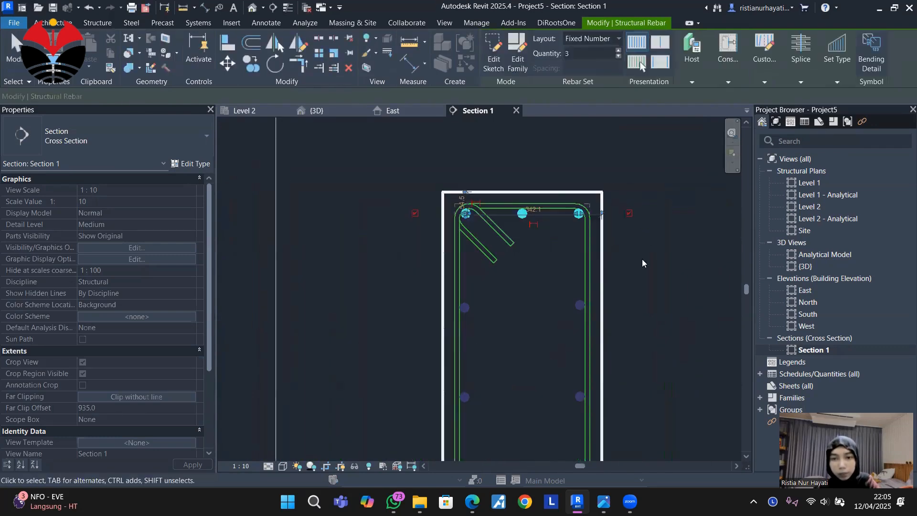
click(658, 163)
middle_drag(639, 226, 617, 177)
scroll(597, 174, down, 1)
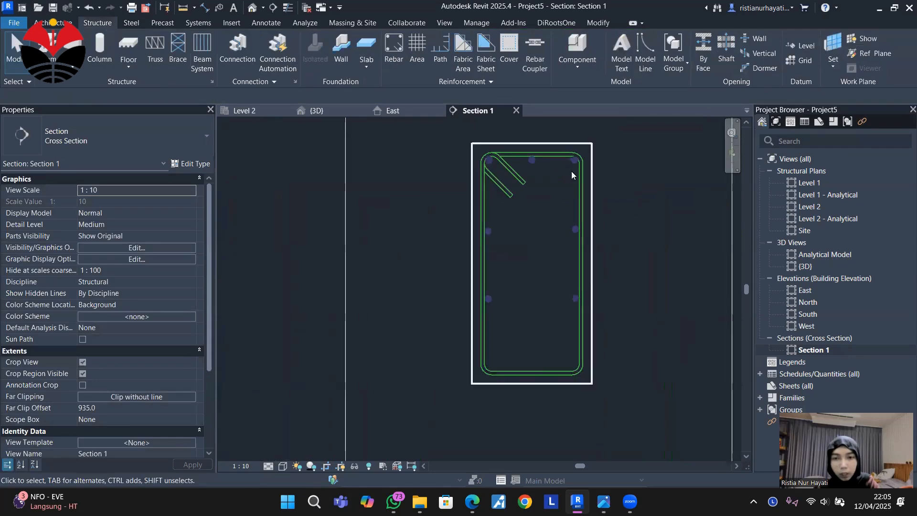
Mirror a copy of the three top H25 bars to the beam's bottom about a horizontal axis at mid-height.
click(531, 161)
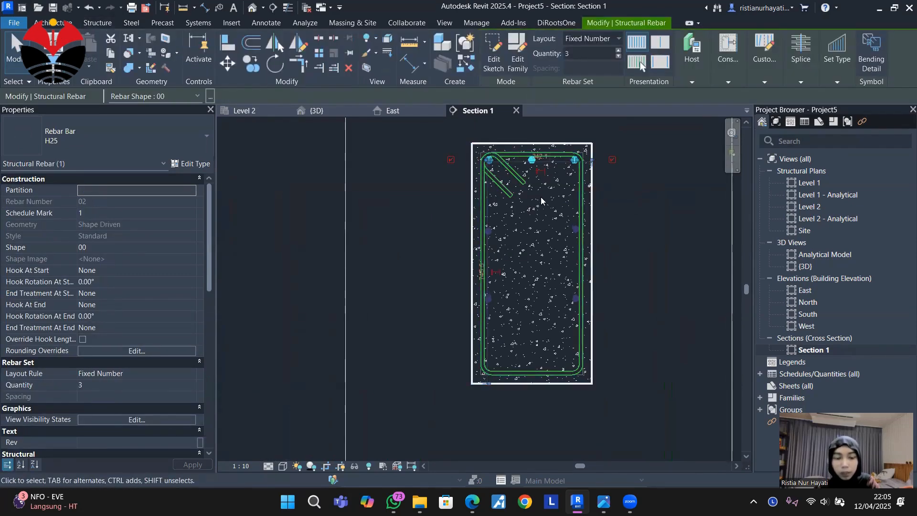
key(d)
key(m)
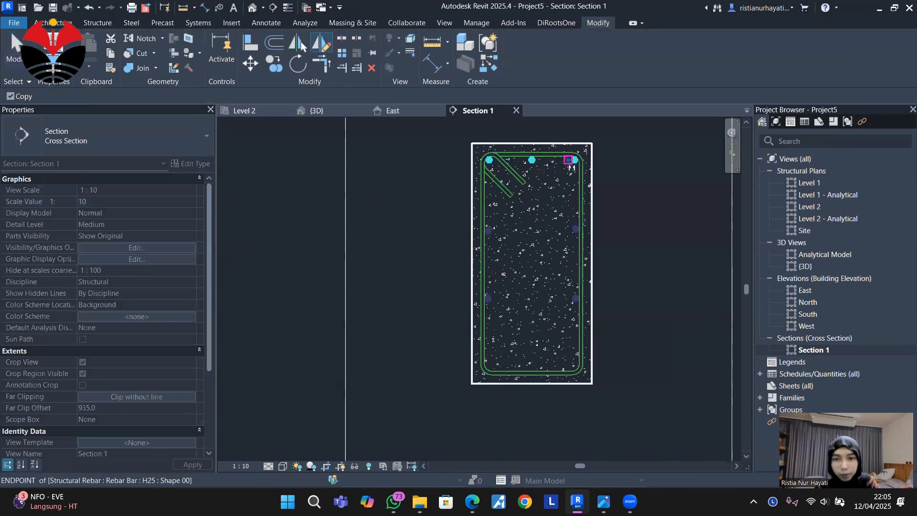
scroll(525, 158, up, 4)
scroll(573, 246, down, 3)
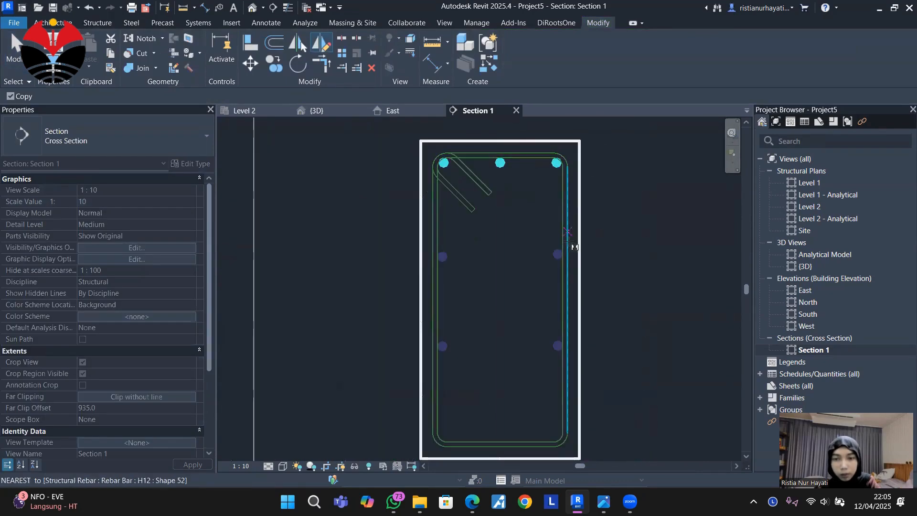
click(573, 300)
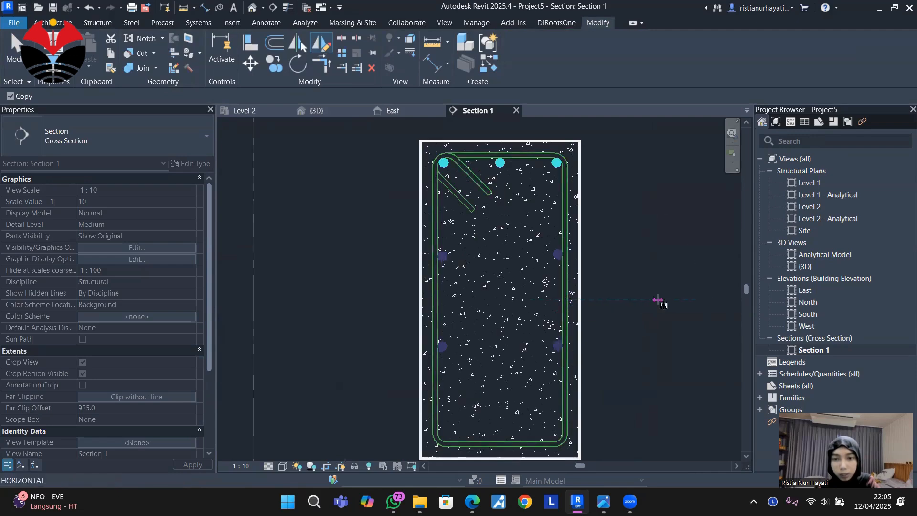
click(658, 300)
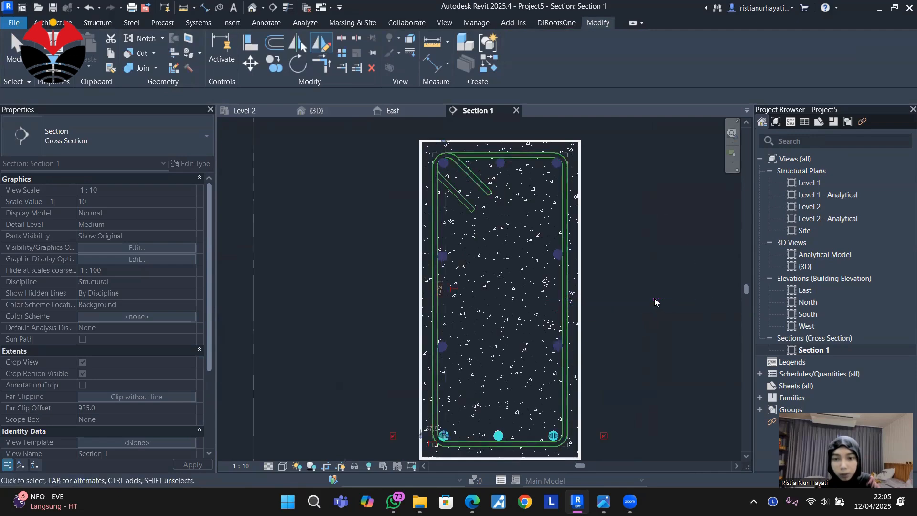
mouse_move(632, 259)
middle_down()
mouse_move(624, 214)
mouse_move(635, 259)
middle_up()
click(629, 251)
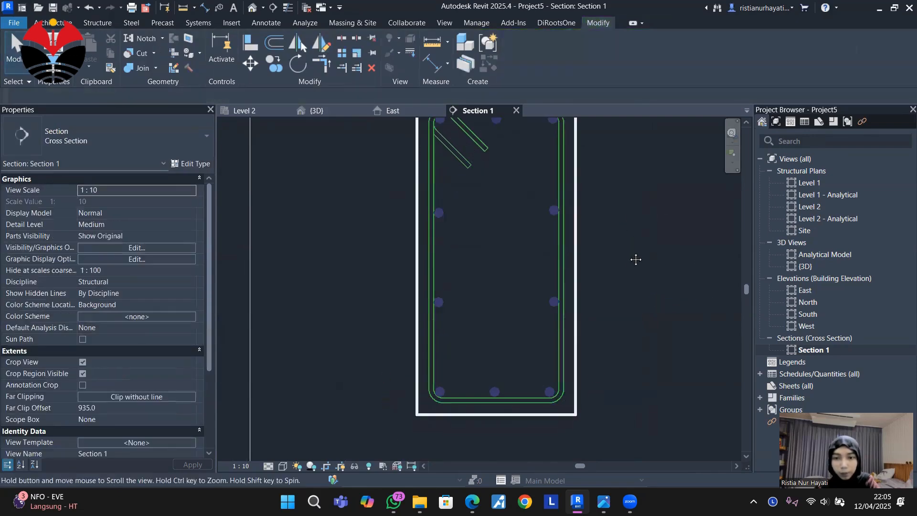
scroll(634, 267, down, 2)
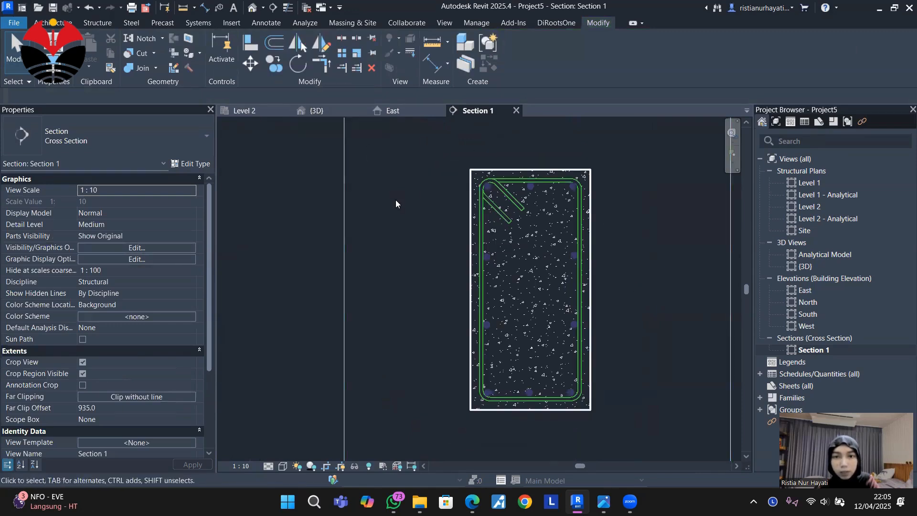
Set the H12 bar type's hook length for Stirrup/Tie Seismic - 135 deg. to 80 mm.
click(511, 216)
scroll(518, 207, up, 4)
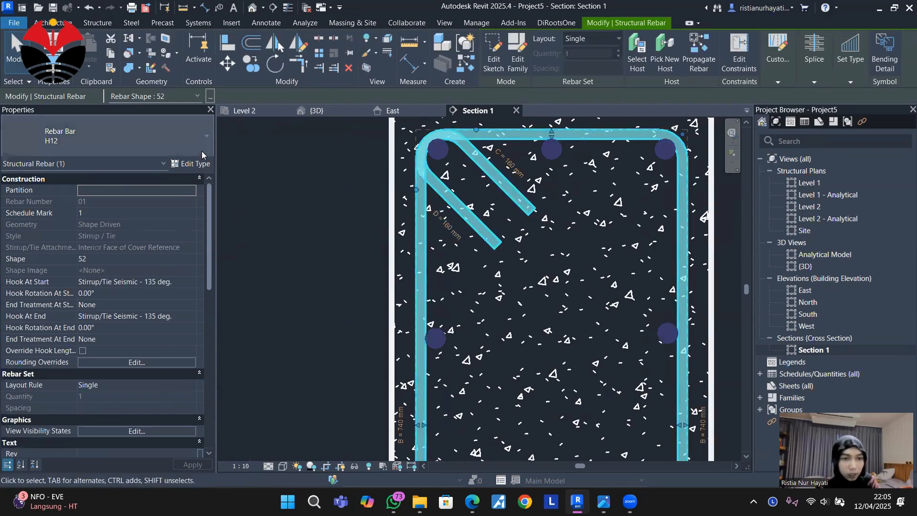
click(190, 163)
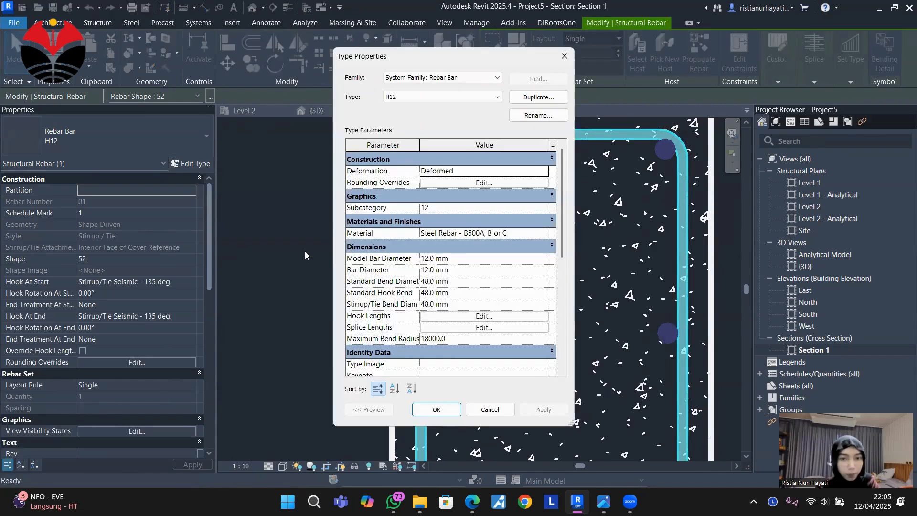
click(484, 316)
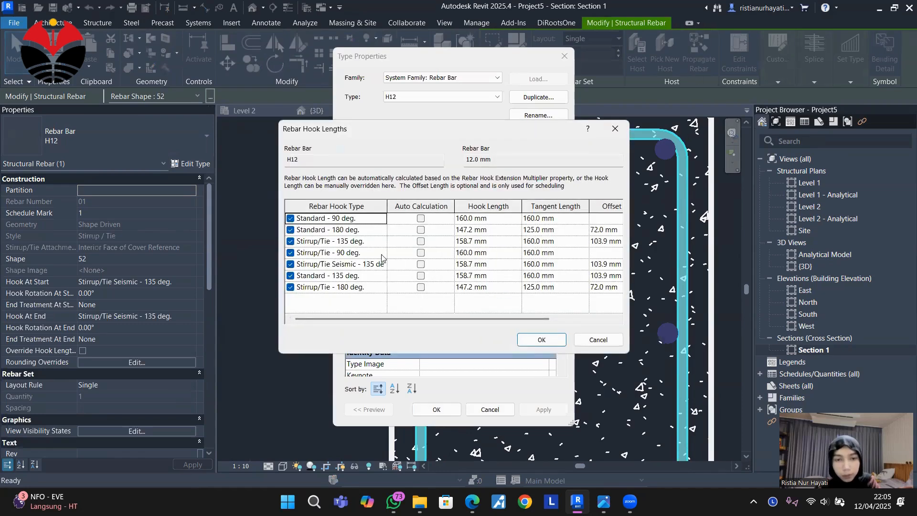
click(469, 265)
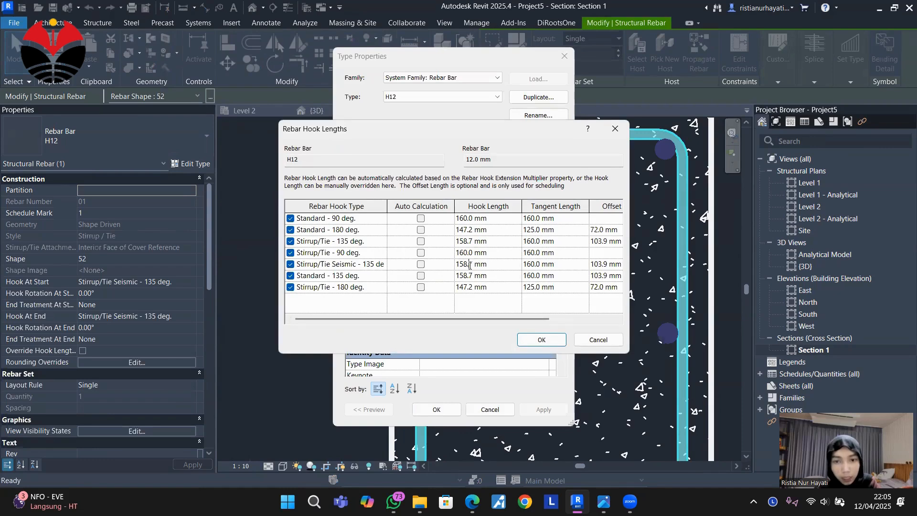
drag(472, 264, 438, 267)
text(80)
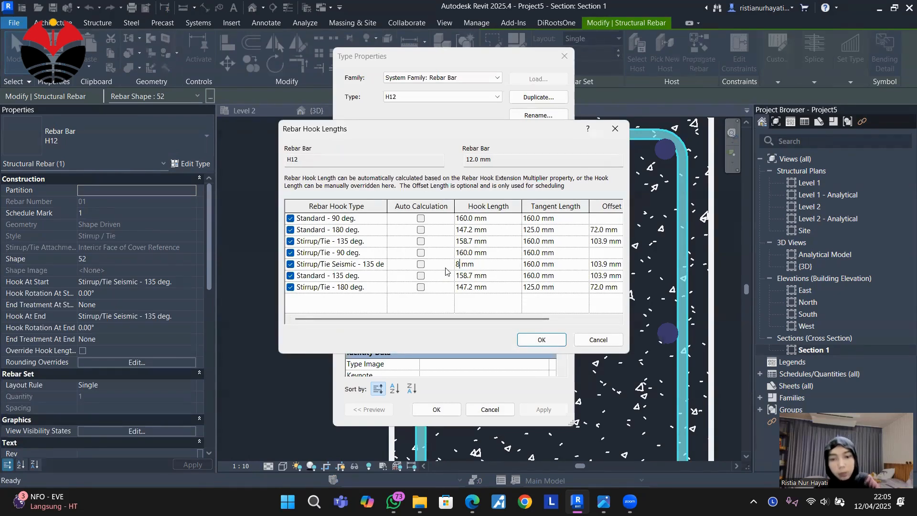
click(541, 339)
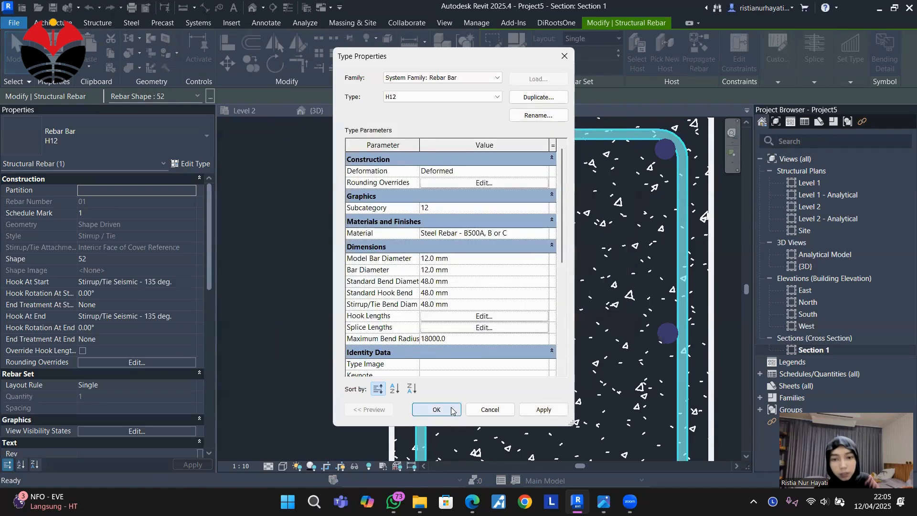
click(454, 408)
Set the H12 bar type's stirrup/tie bend diameter to 30 mm.
scroll(446, 218, up, 4)
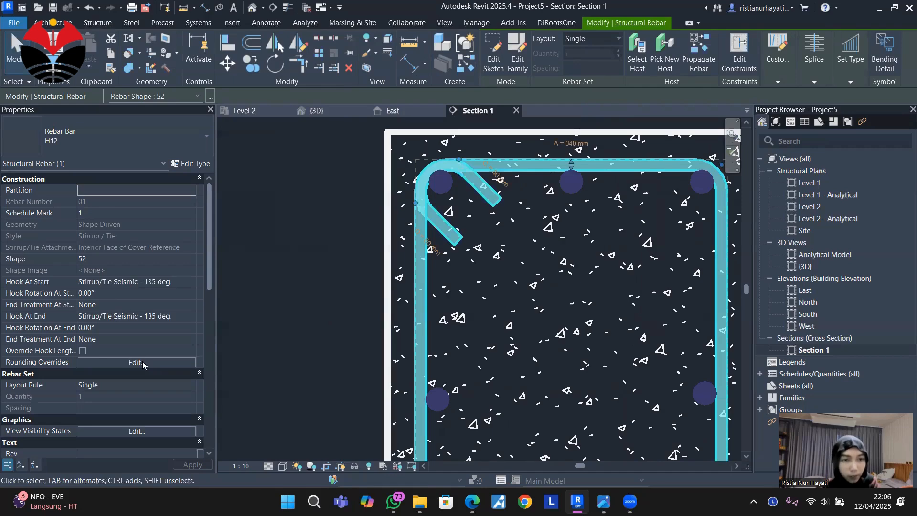
click(190, 166)
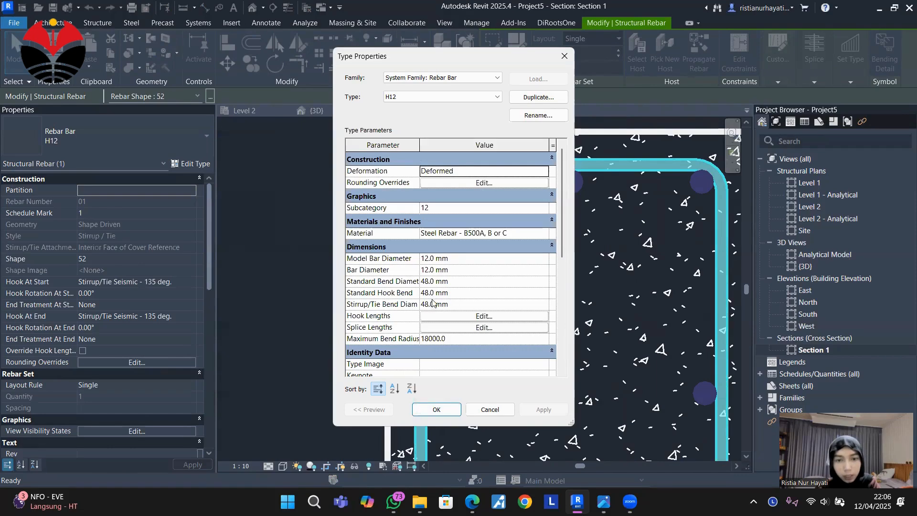
click(430, 304)
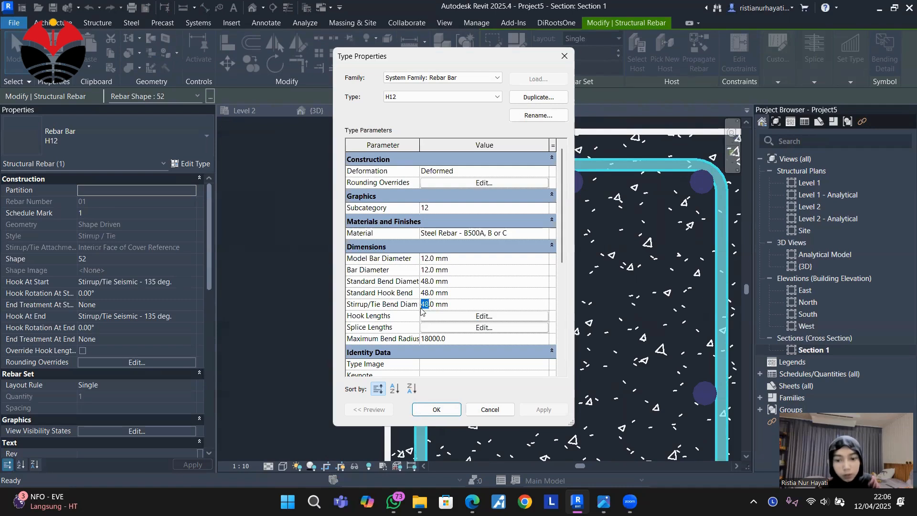
text(30)
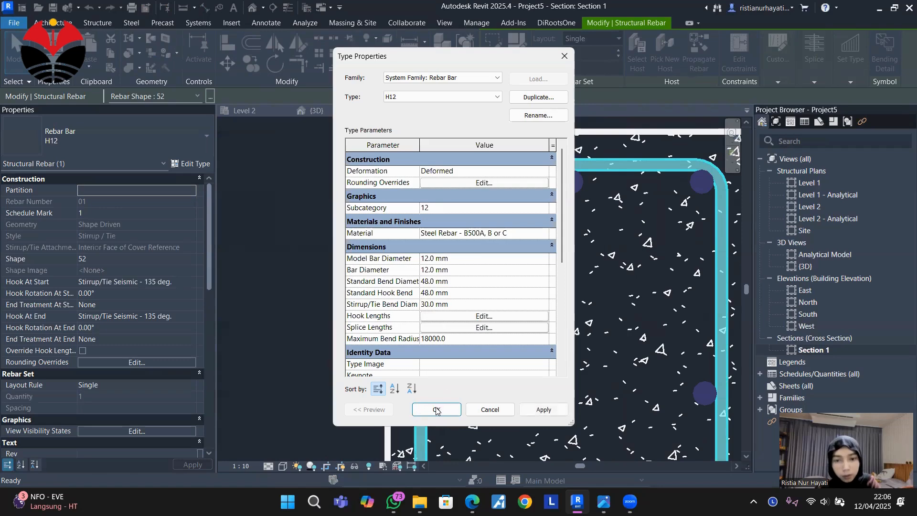
click(436, 410)
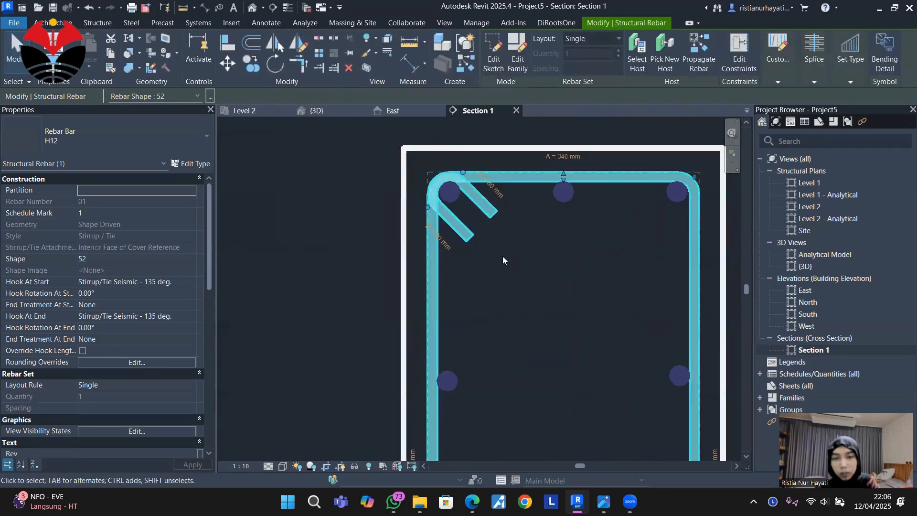
Set the stirrup's layout to Maximum Spacing with 100 mm spacing and inspect the distribution in the 3D view.
scroll(502, 260, down, 4)
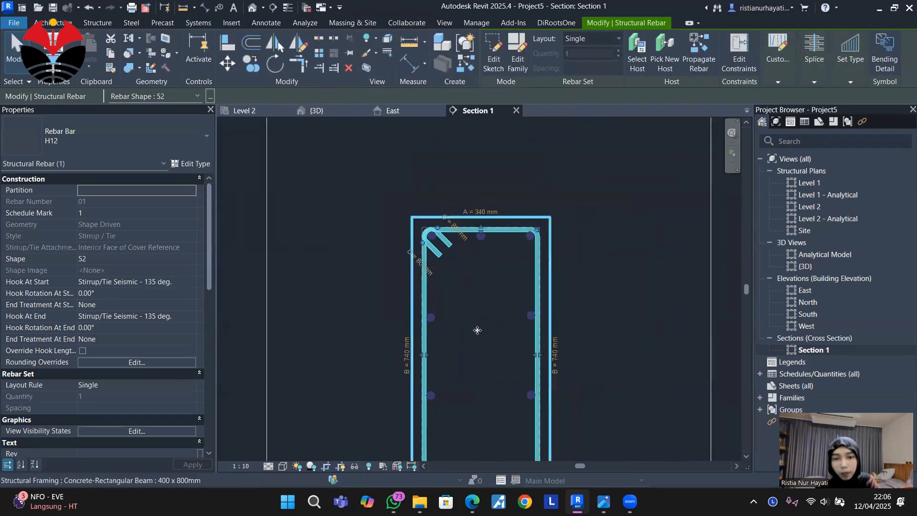
mouse_move(477, 330)
middle_down()
mouse_move(481, 276)
mouse_move(495, 270)
mouse_move(504, 286)
middle_up()
scroll(483, 234, down, 1)
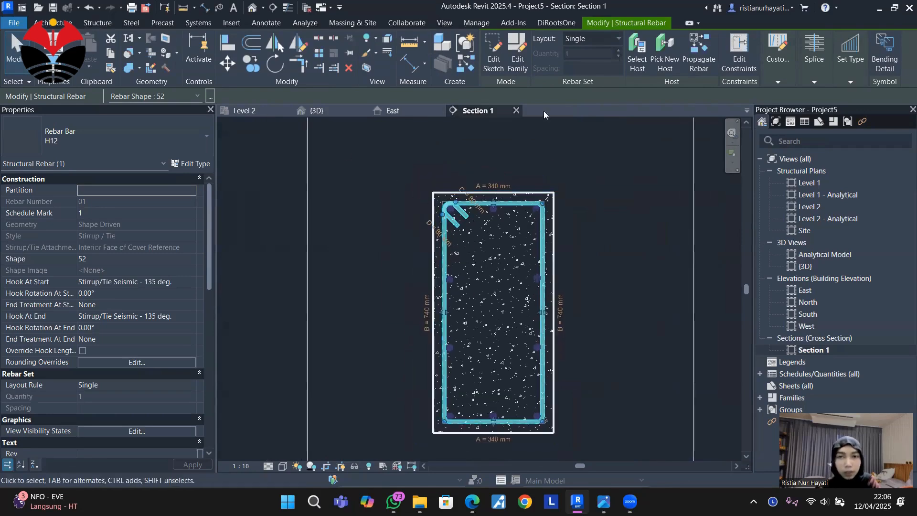
click(591, 41)
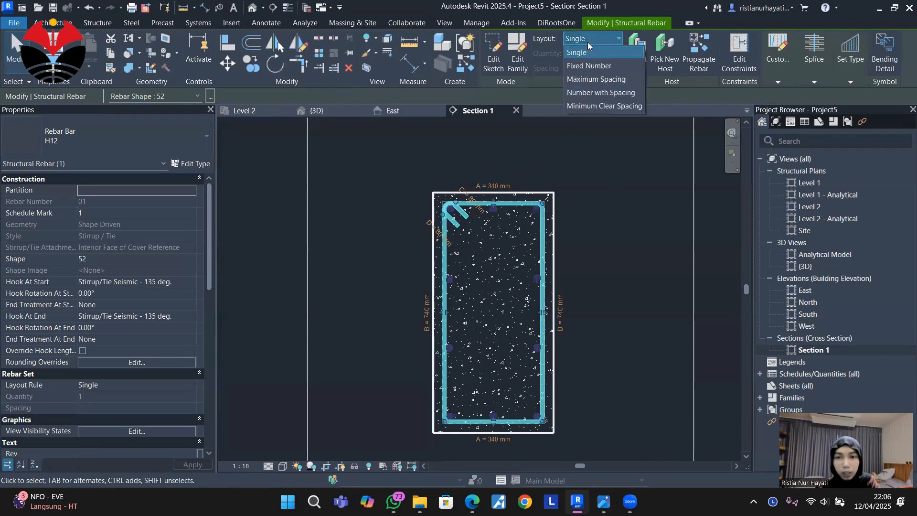
click(606, 81)
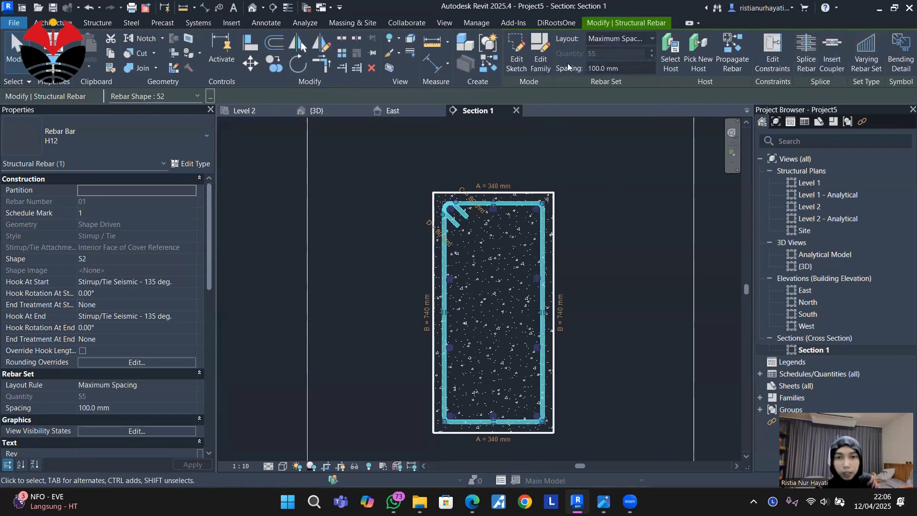
click(331, 113)
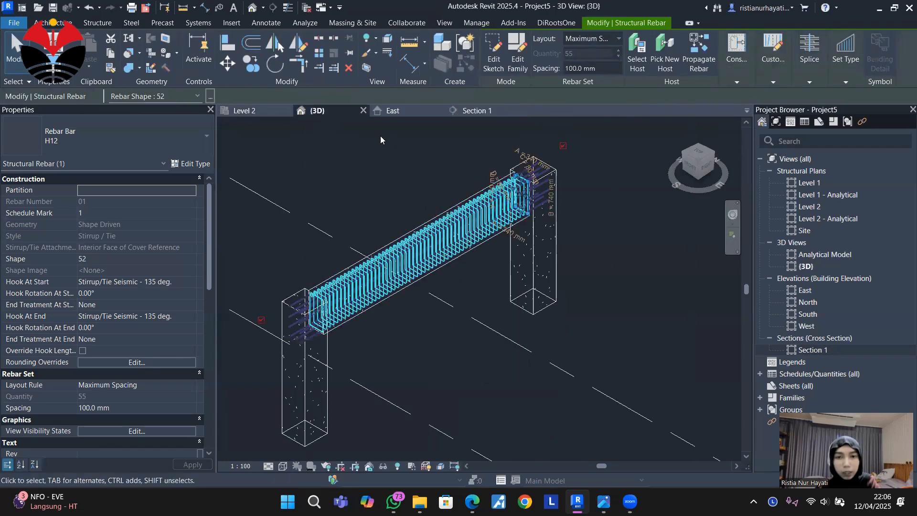
scroll(364, 262, up, 4)
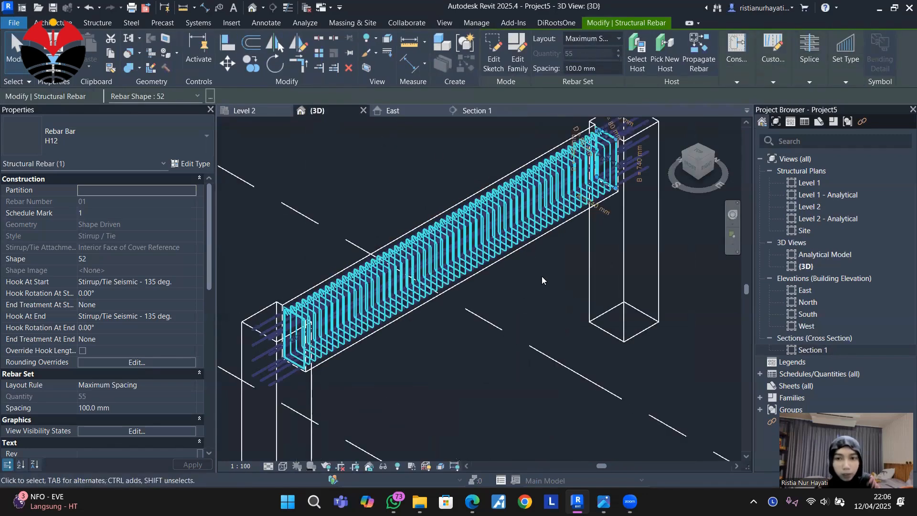
Hide the Sections annotation category in the East elevation through its visibility/graphic overrides.
click(407, 113)
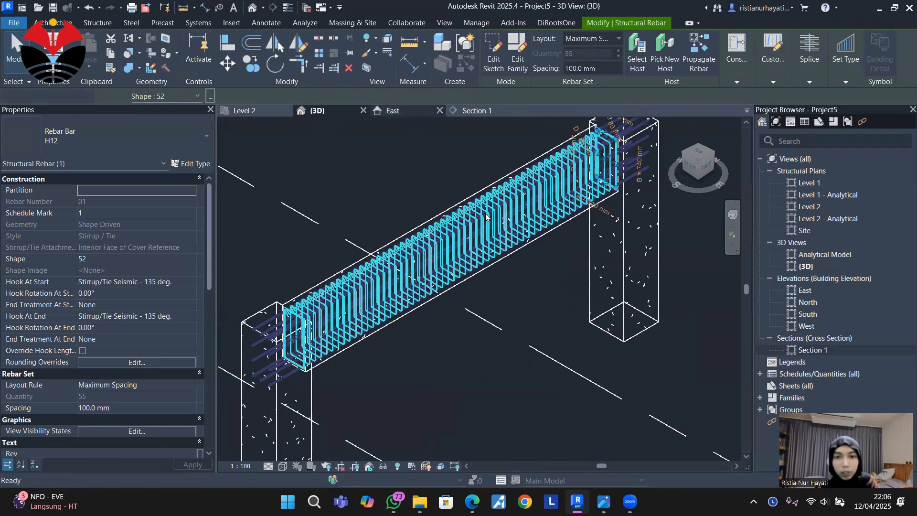
scroll(578, 239, up, 2)
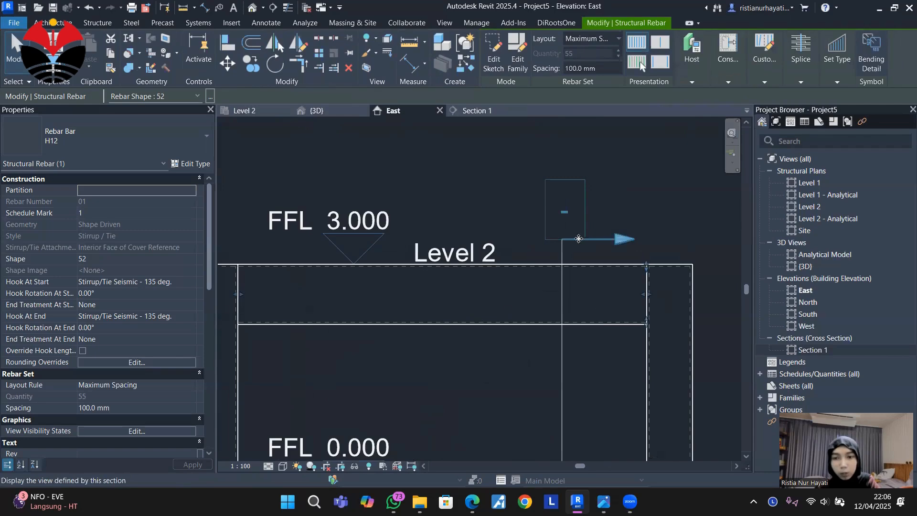
scroll(546, 193, down, 2)
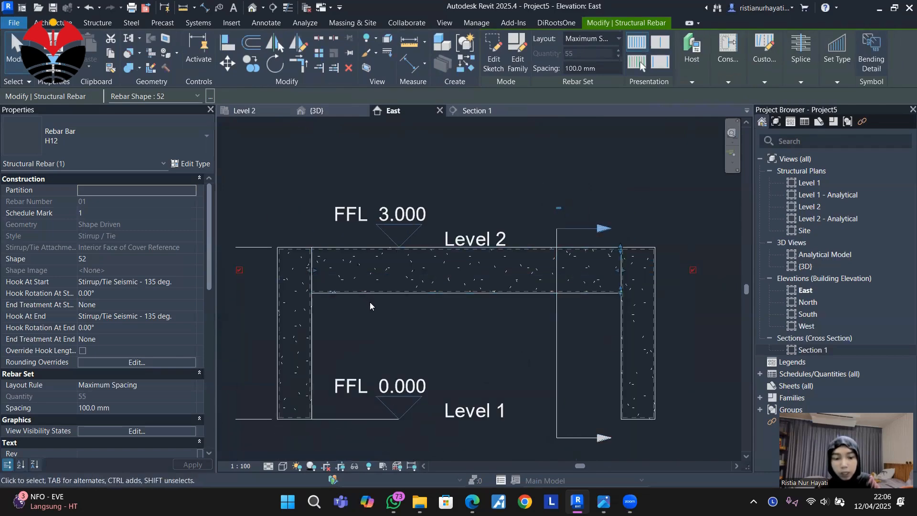
key(v)
key(v)
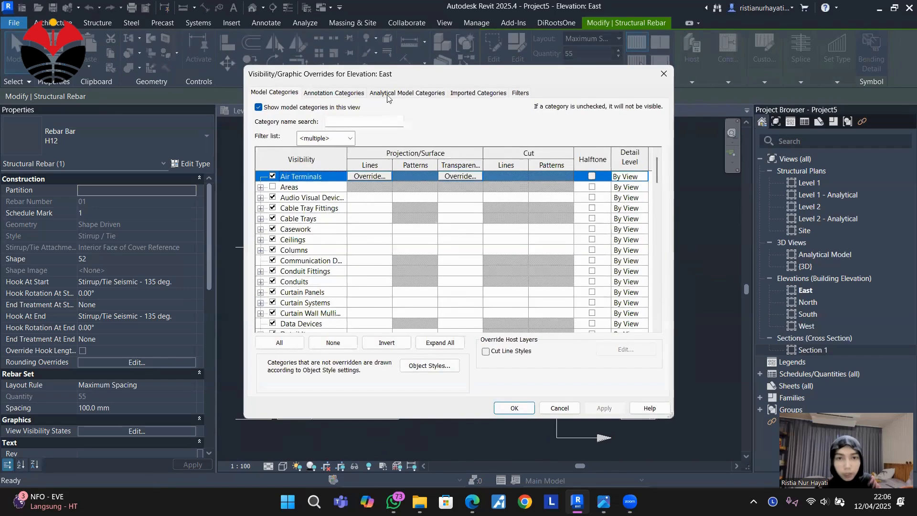
click(331, 94)
scroll(349, 268, down, 6)
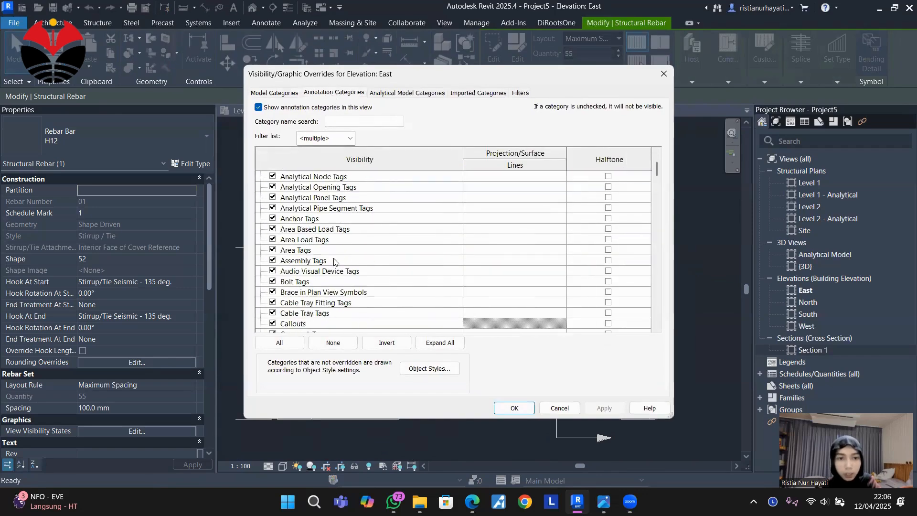
scroll(349, 271, down, 10)
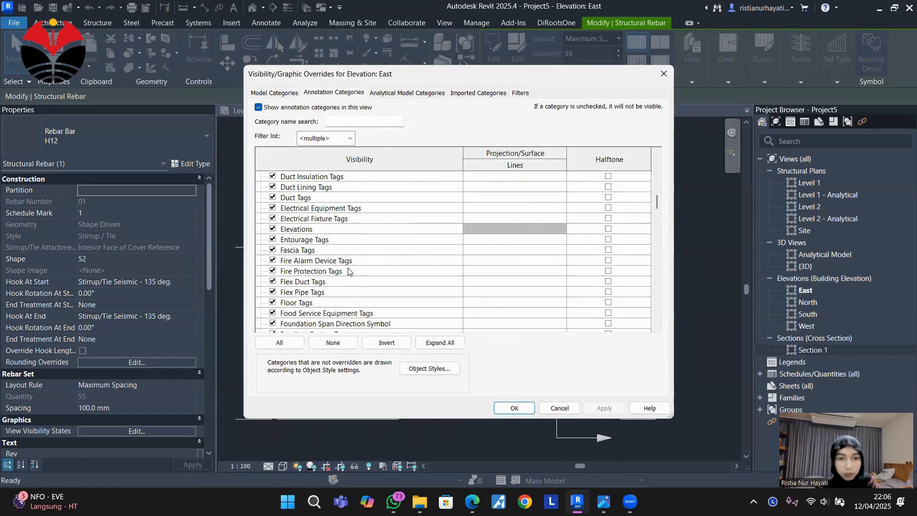
scroll(349, 272, down, 10)
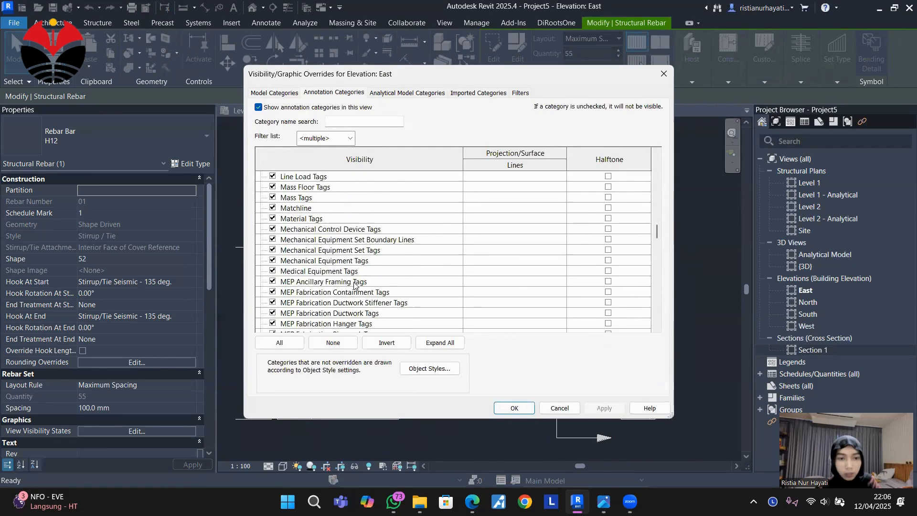
scroll(347, 278, down, 10)
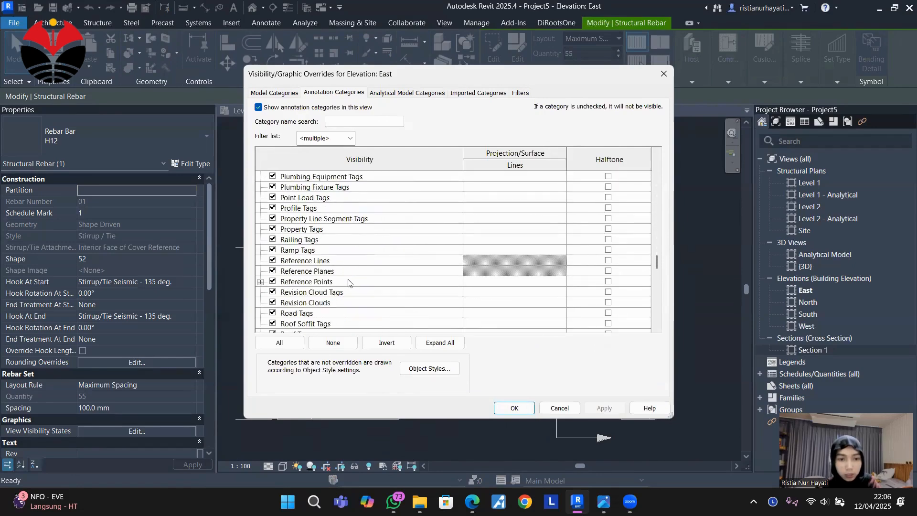
click(272, 271)
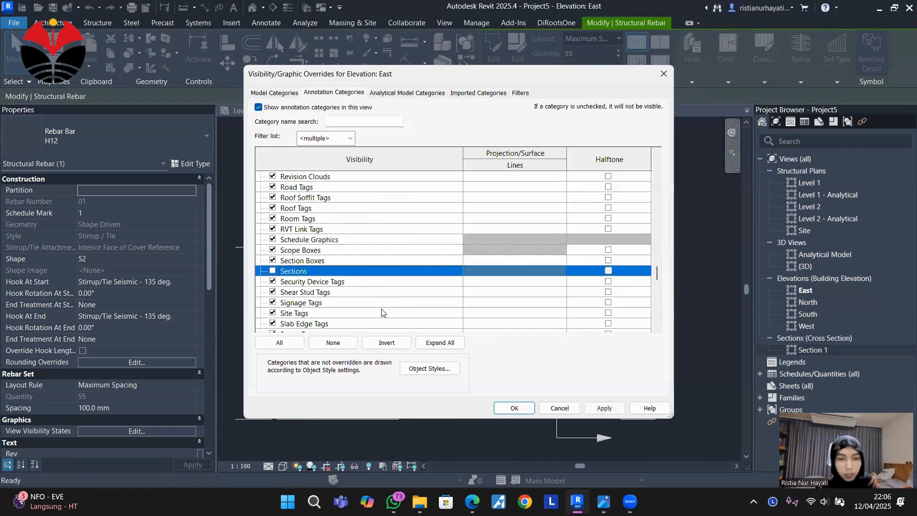
click(514, 408)
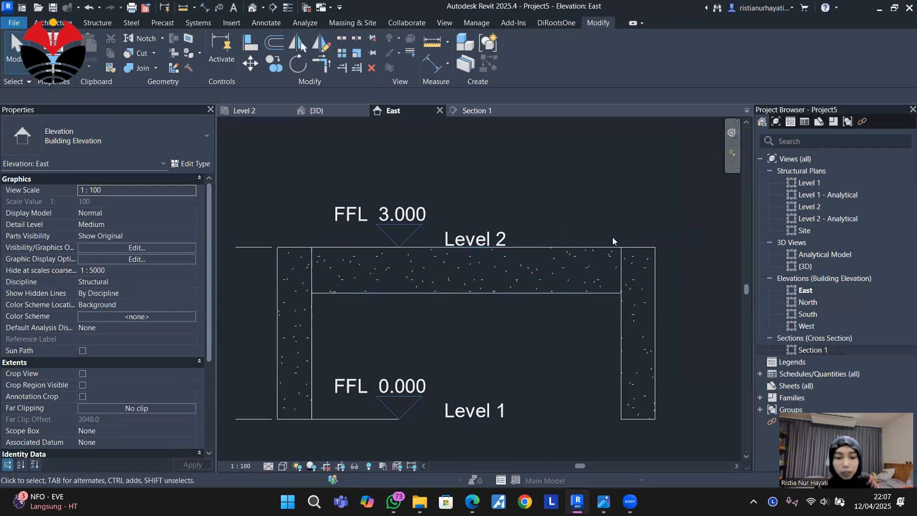
Draw detail lines from the beam's top at the inner face of the Level 1-tagless column: 1500 mm along the beam, then about 1900 mm down.
key(d)
key(l)
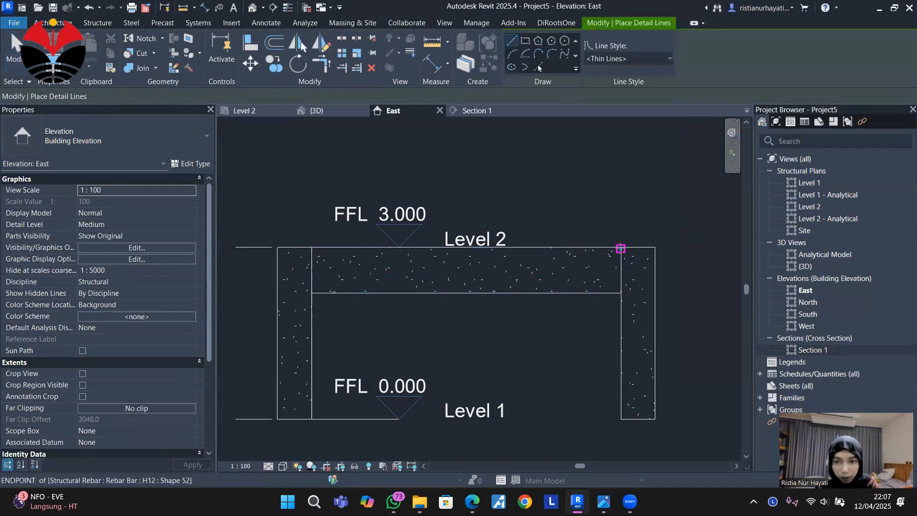
click(594, 244)
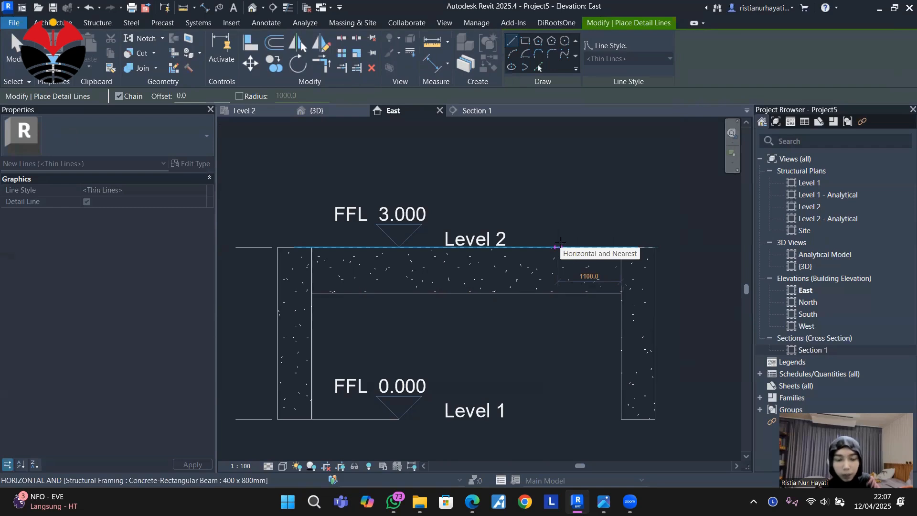
text(1500)
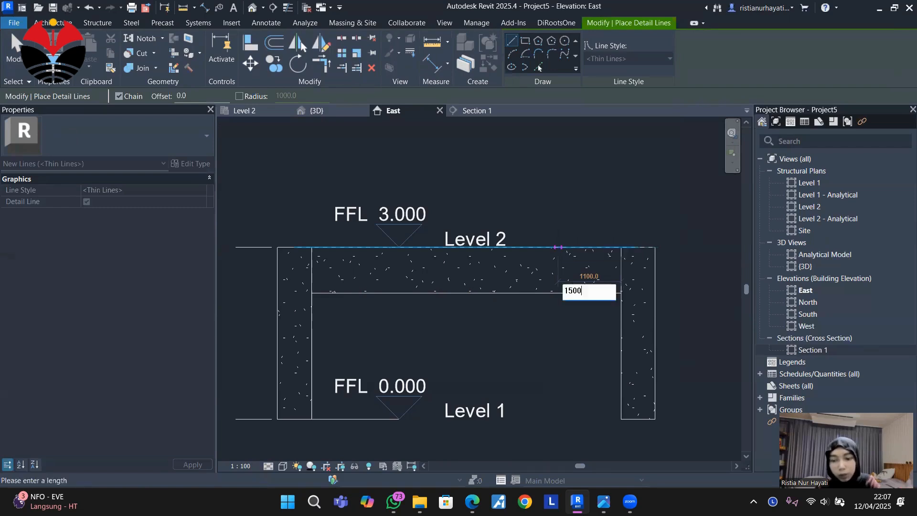
key(Return)
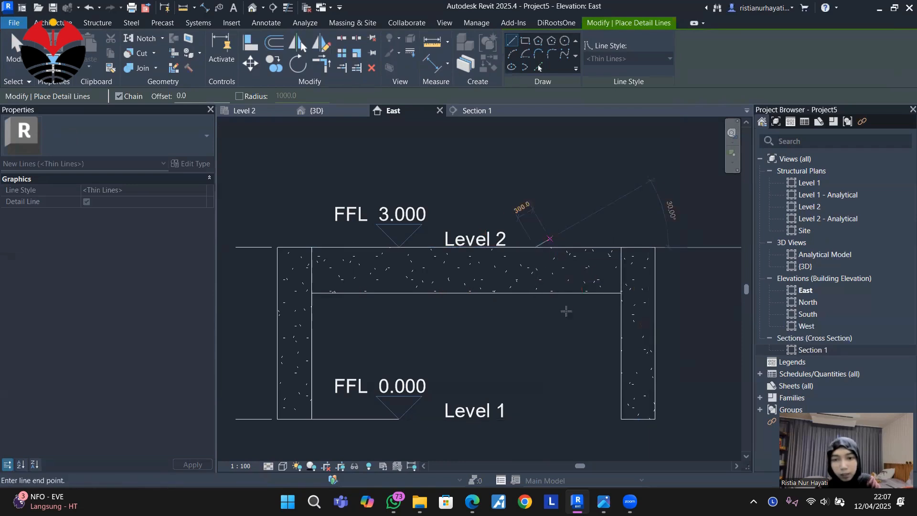
click(535, 356)
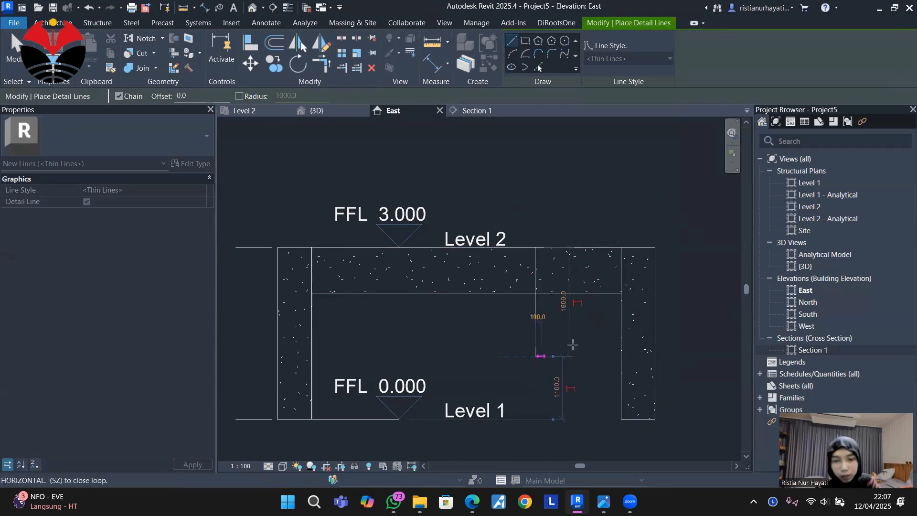
key(Escape)
scroll(554, 267, up, 2)
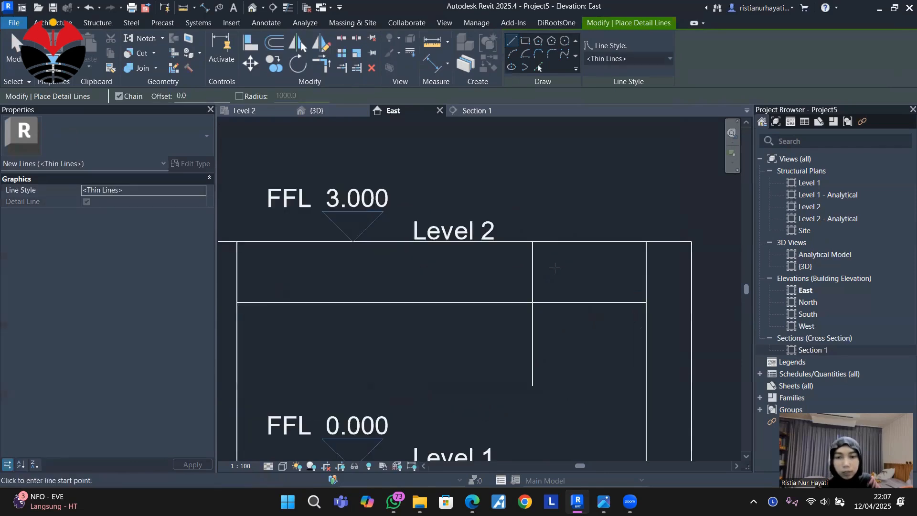
scroll(555, 267, down, 3)
key(Escape)
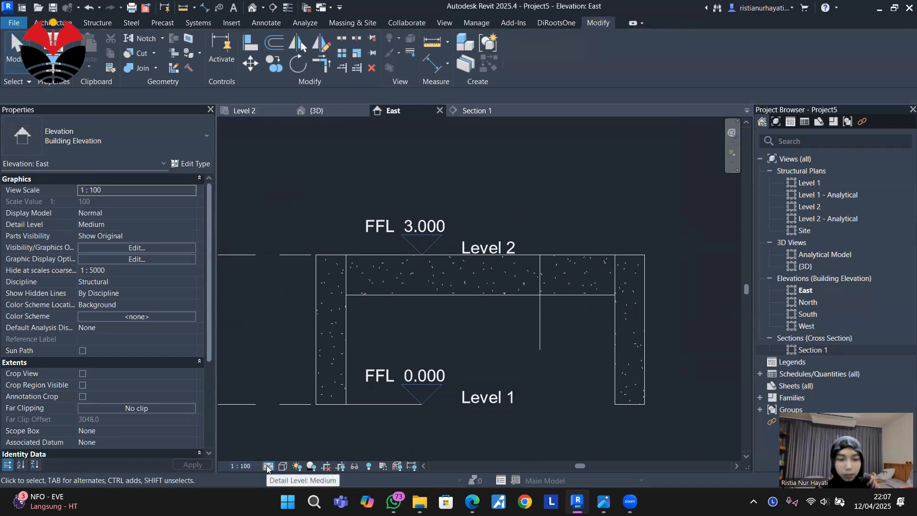
Display the East elevation in Wireframe and shorten the H12 stirrup set so its far end meets the vertical detail line.
click(282, 465)
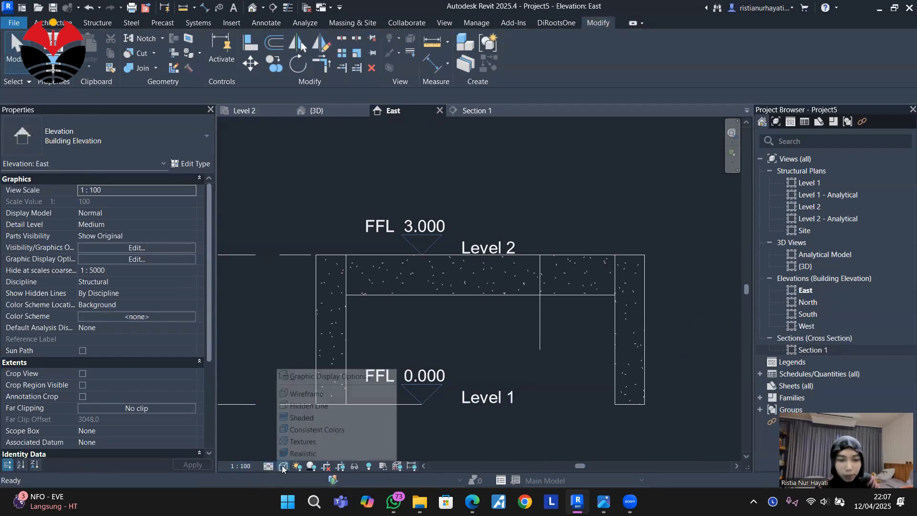
click(304, 394)
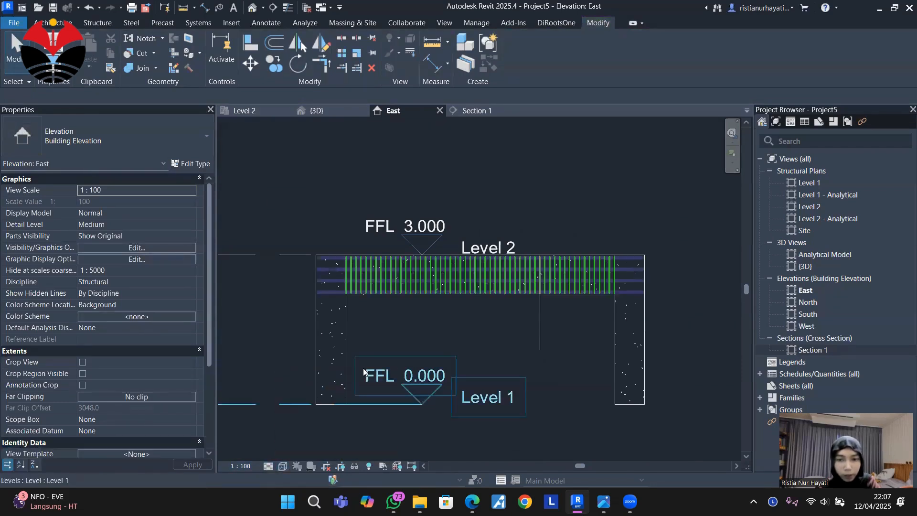
scroll(374, 278, up, 2)
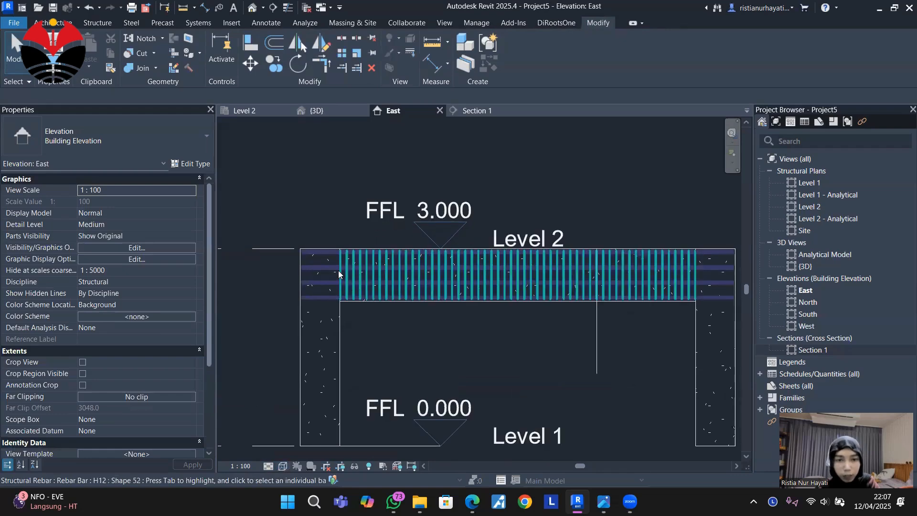
click(344, 276)
drag(343, 276, 594, 279)
click(608, 330)
scroll(381, 320, down, 2)
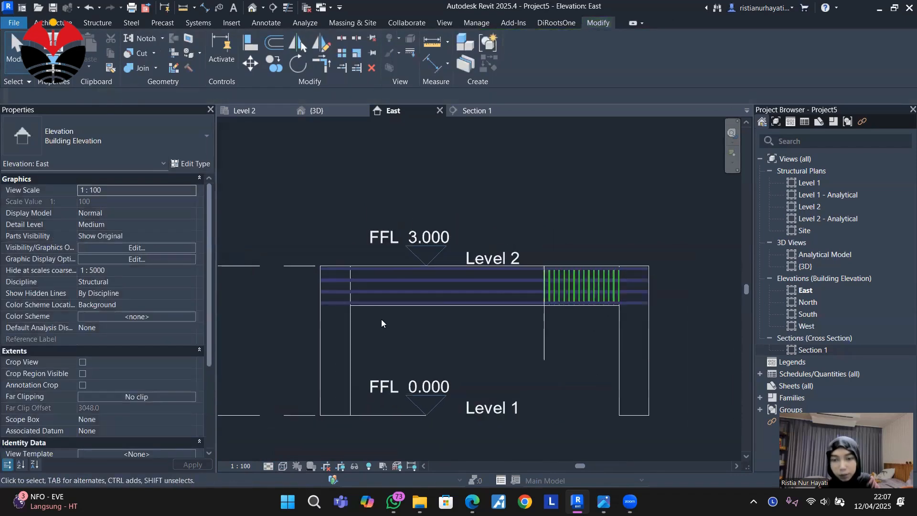
scroll(596, 313, up, 3)
scroll(550, 244, up, 1)
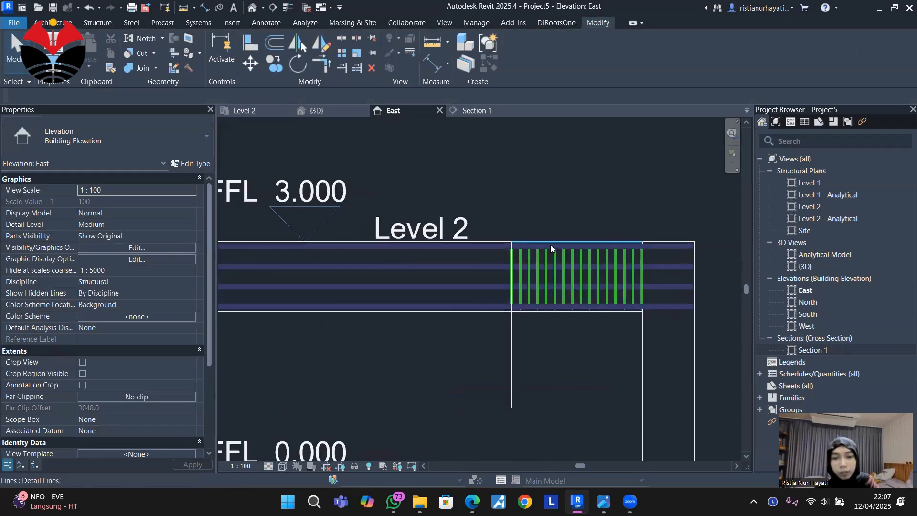
scroll(564, 265, up, 2)
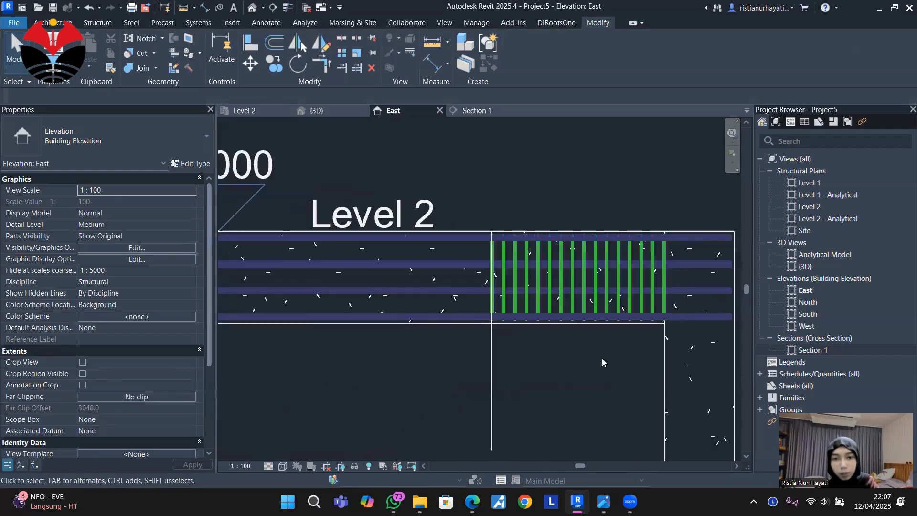
scroll(601, 355, down, 3)
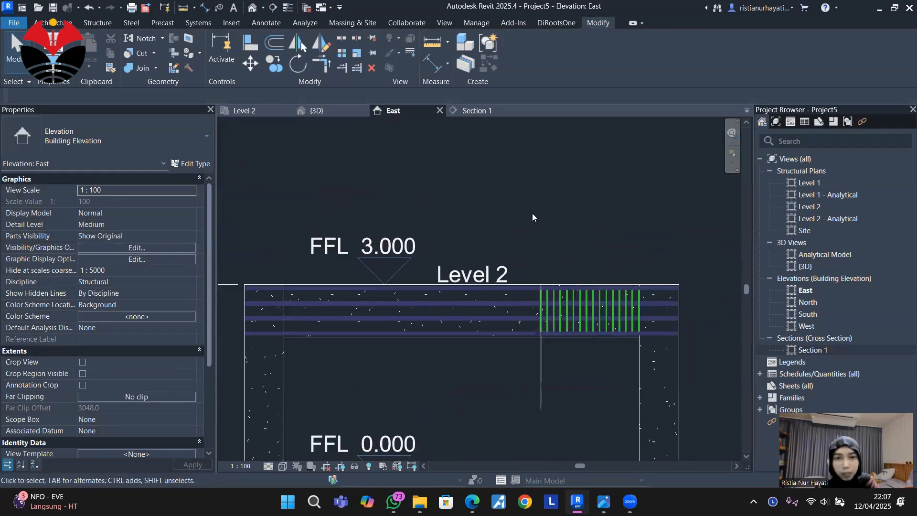
In Section 1, exclude the first and last bars of the top H25 rebar set, keeping only the middle bar.
click(472, 112)
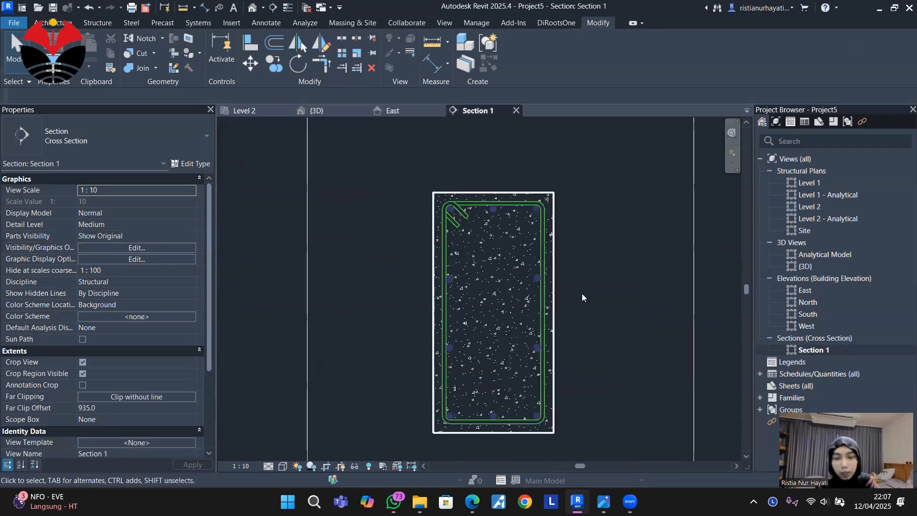
scroll(606, 295, up, 1)
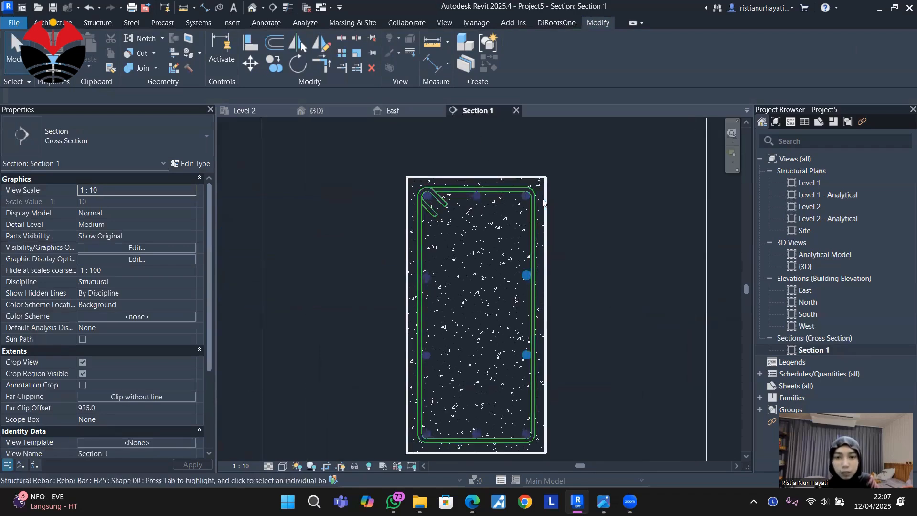
middle_drag(603, 211, 632, 226)
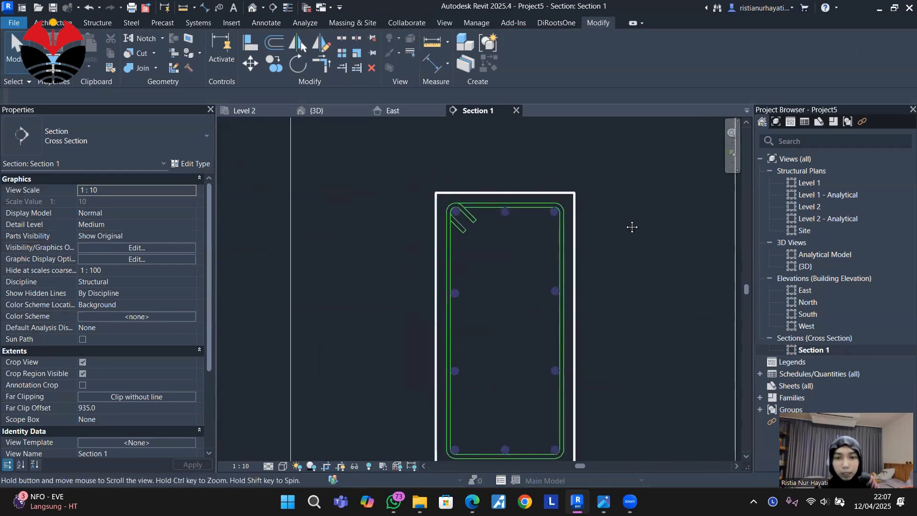
scroll(557, 213, up, 1)
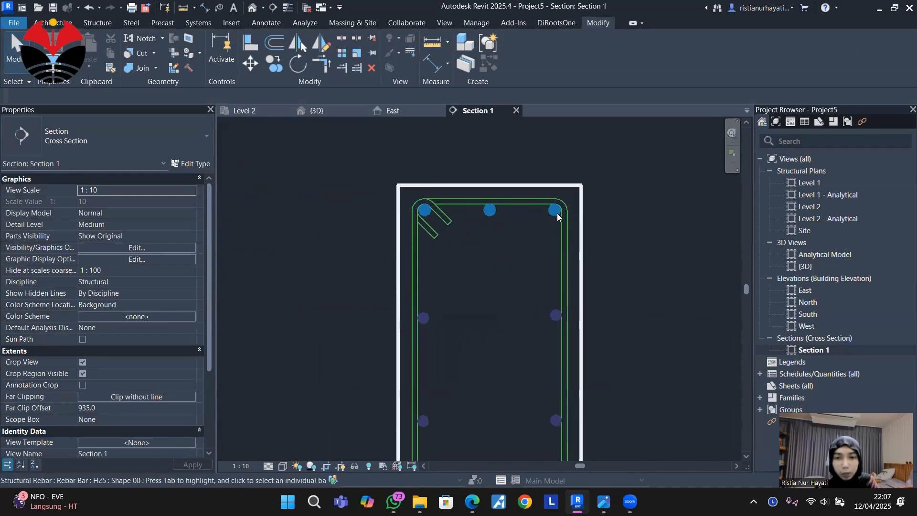
click(592, 261)
click(612, 210)
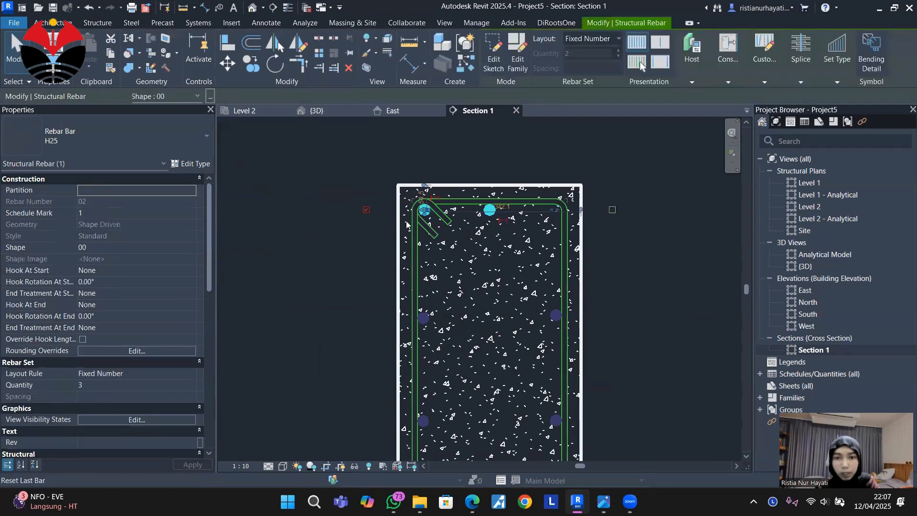
click(366, 210)
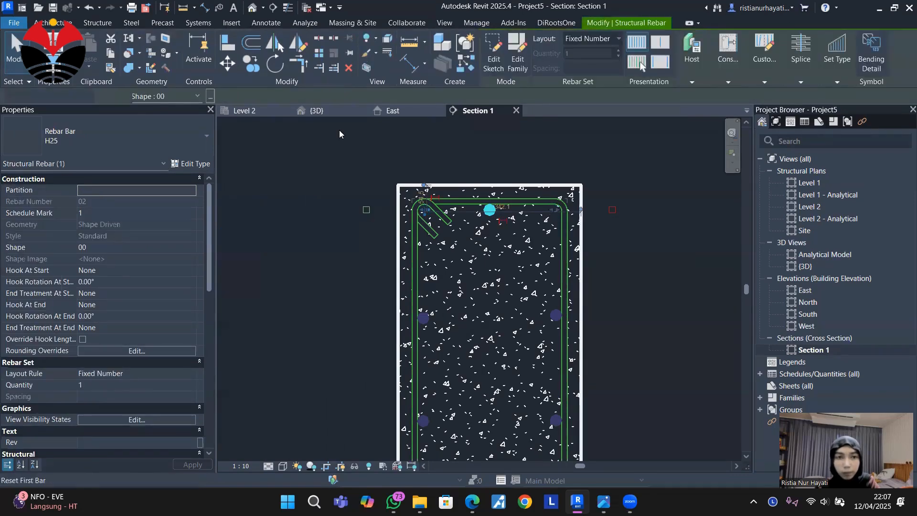
In the 3D view, set the middle top H25 bar's start hook to Standard - 90 deg.
click(332, 110)
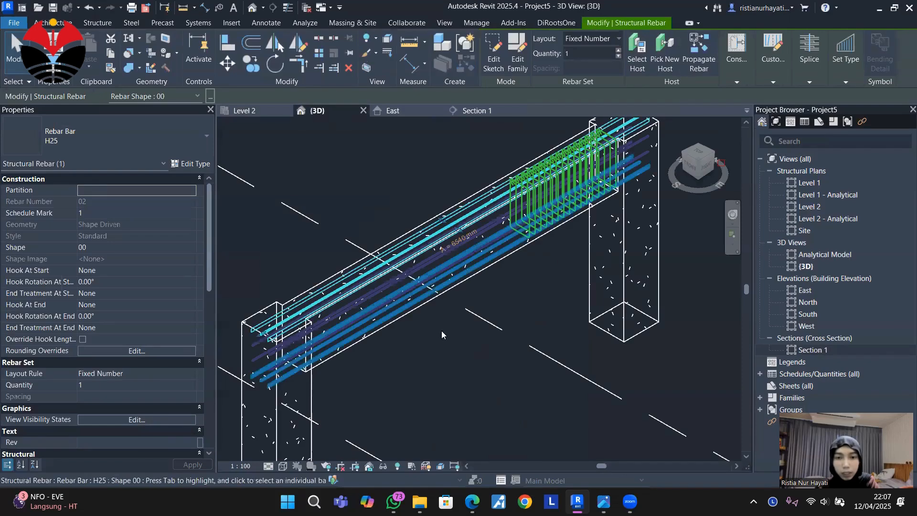
scroll(441, 330, down, 2)
scroll(631, 142, up, 5)
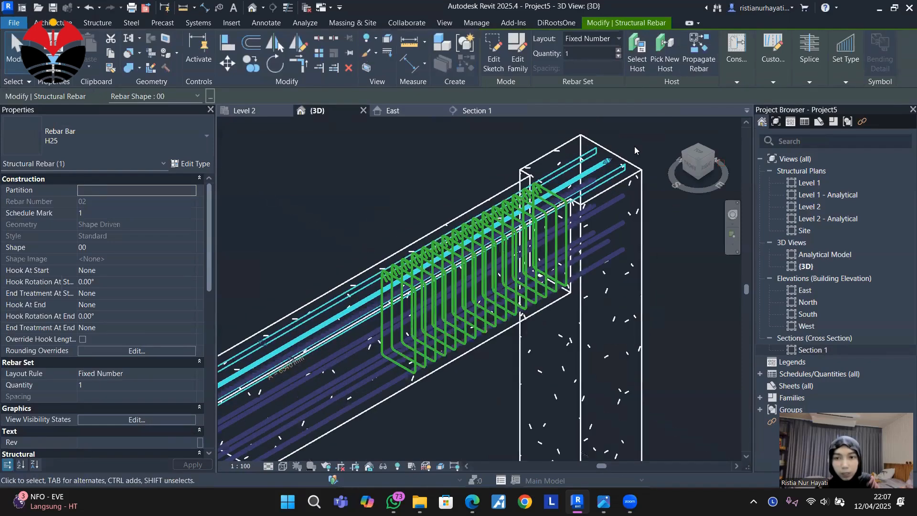
key(Escape)
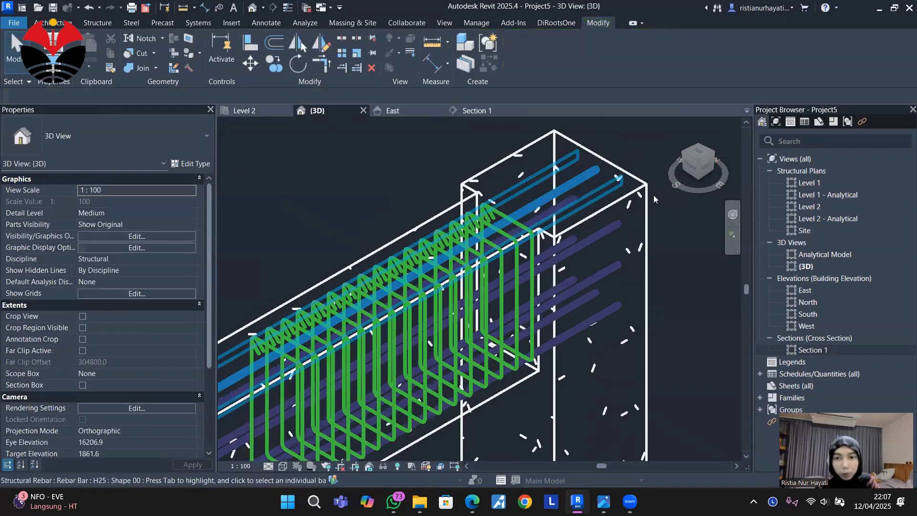
click(586, 182)
key(ctrl+Tab)
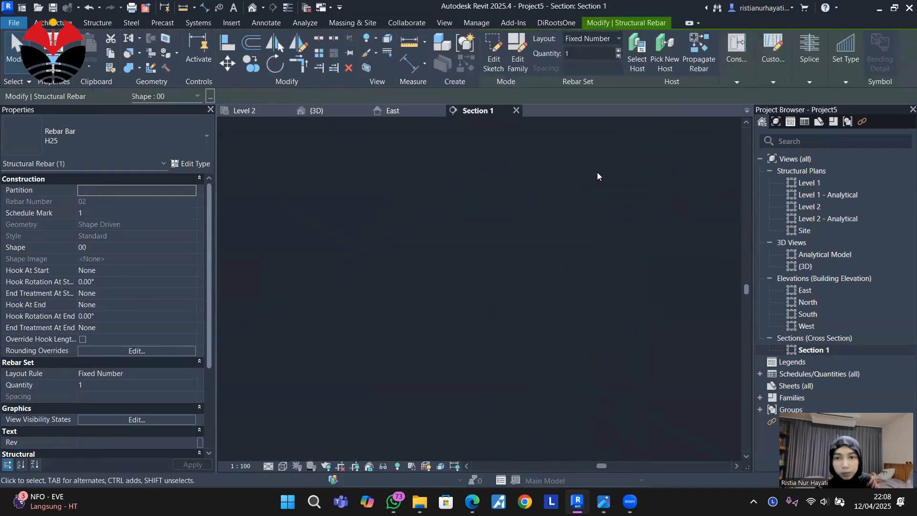
click(325, 111)
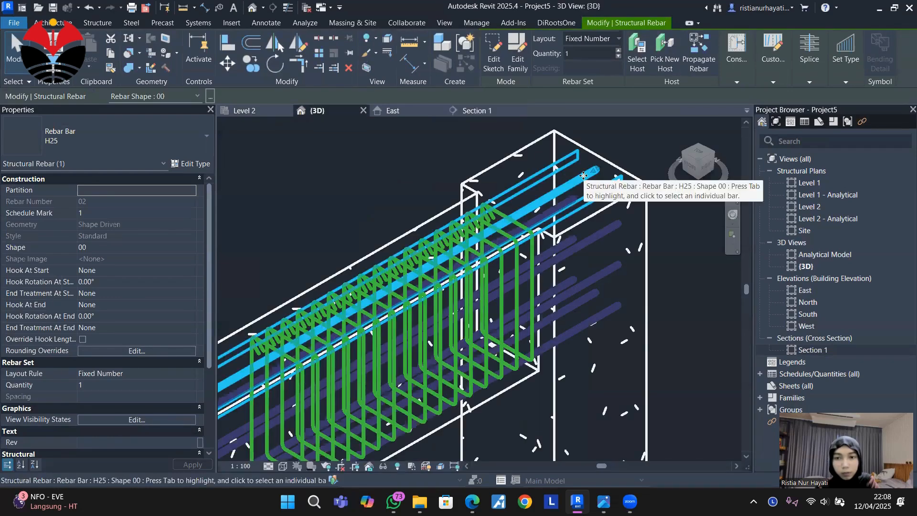
click(123, 271)
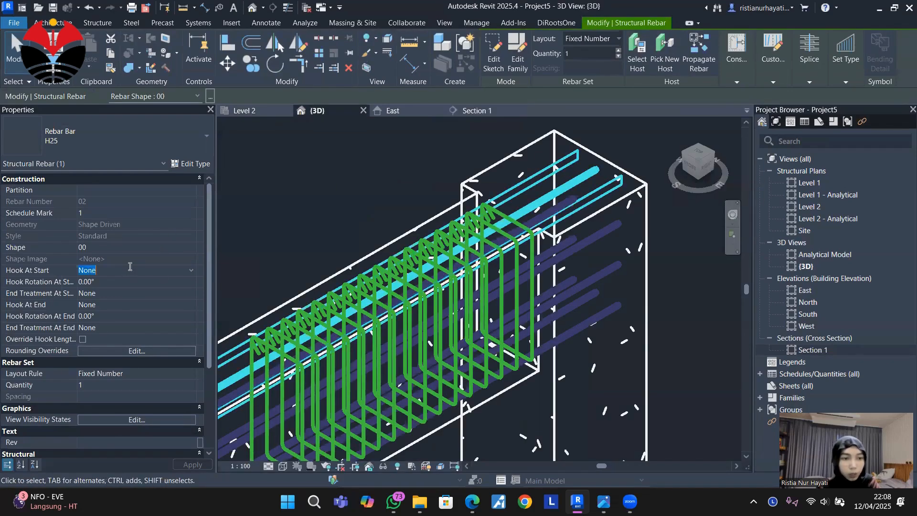
click(190, 270)
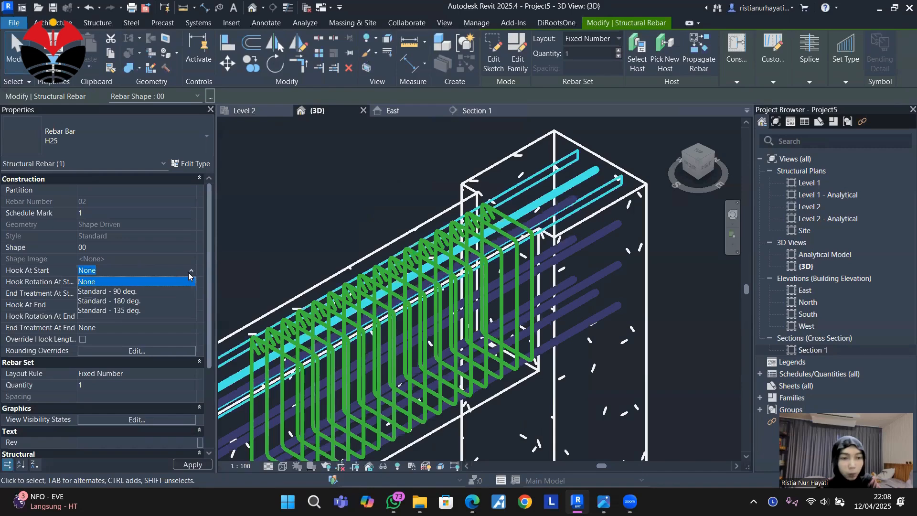
click(133, 292)
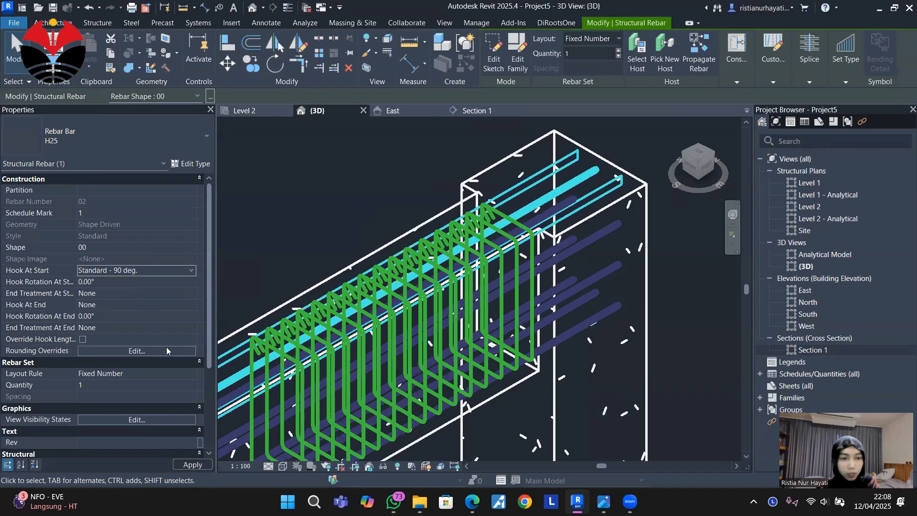
click(192, 464)
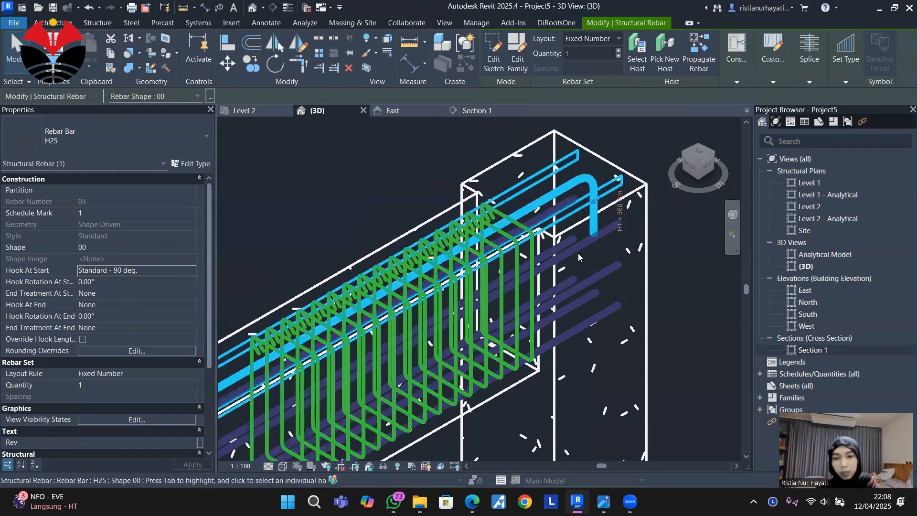
In the East elevation, shorten the hooked top H25 bar to about 2065 mm so its straight end meets the vertical detail line.
scroll(577, 253, down, 5)
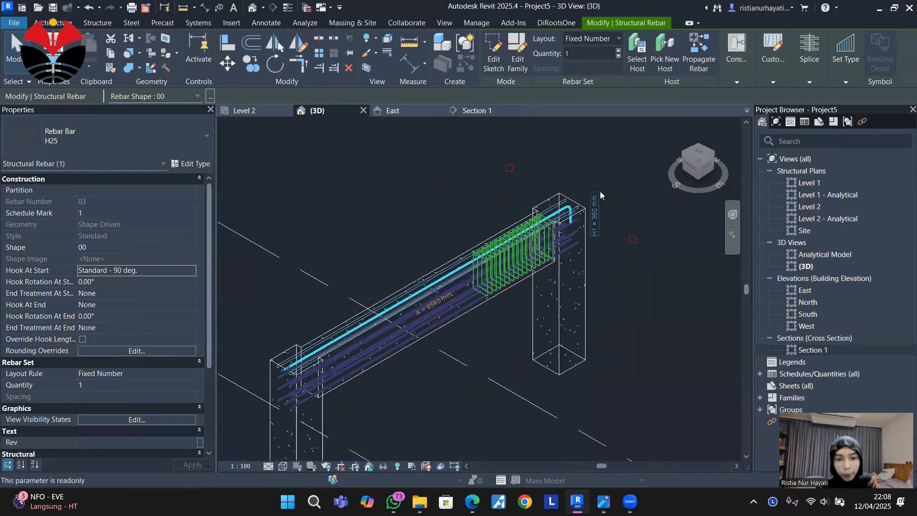
scroll(319, 352, up, 2)
middle_drag(522, 355, 515, 363)
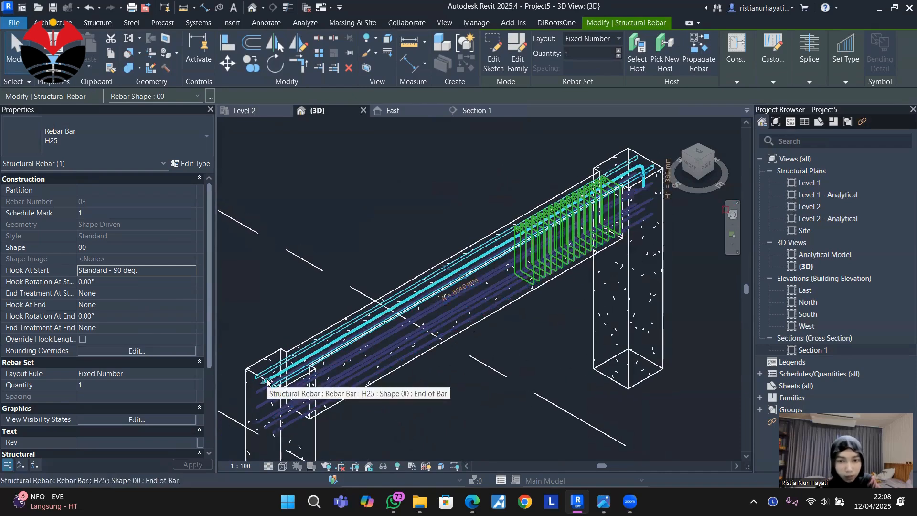
click(405, 110)
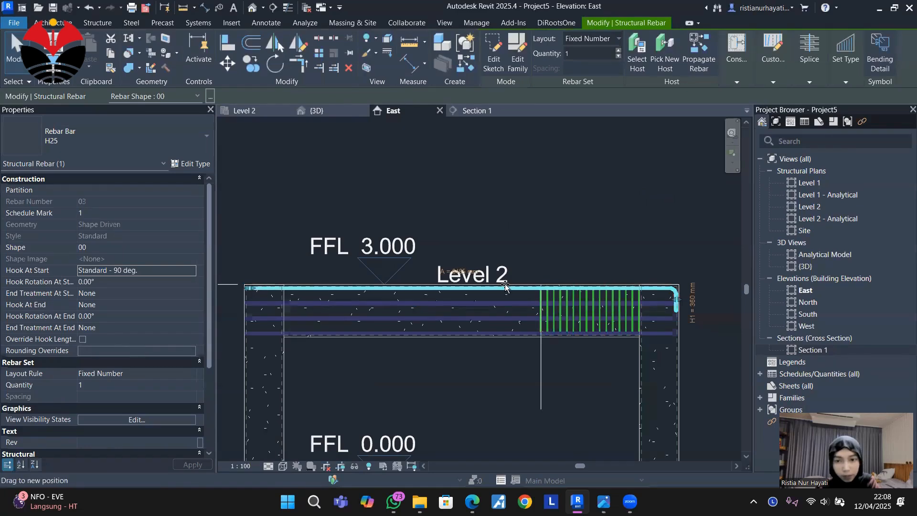
drag(506, 286, 539, 289)
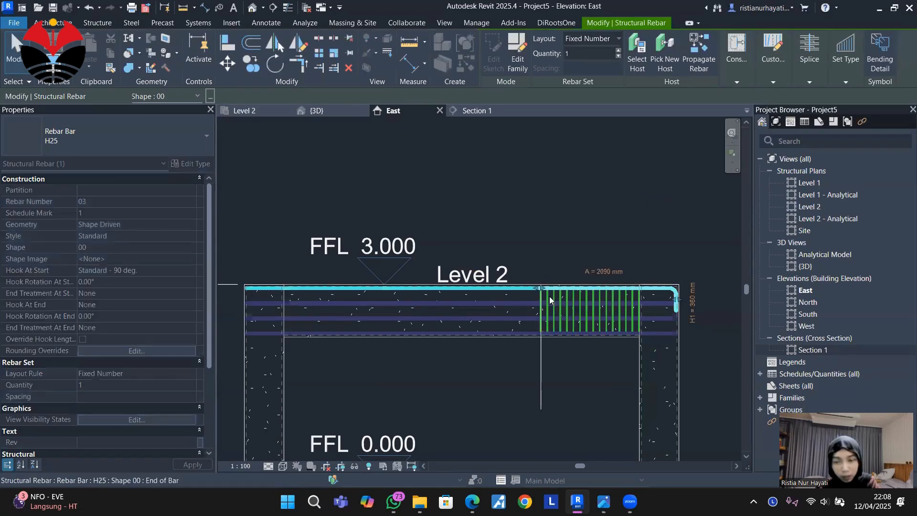
scroll(550, 300, up, 8)
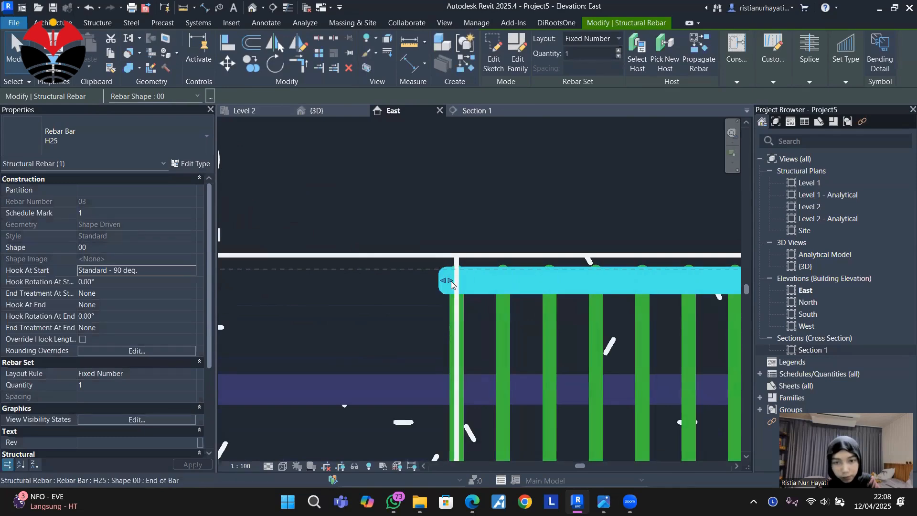
drag(451, 285, 457, 282)
scroll(430, 208, down, 6)
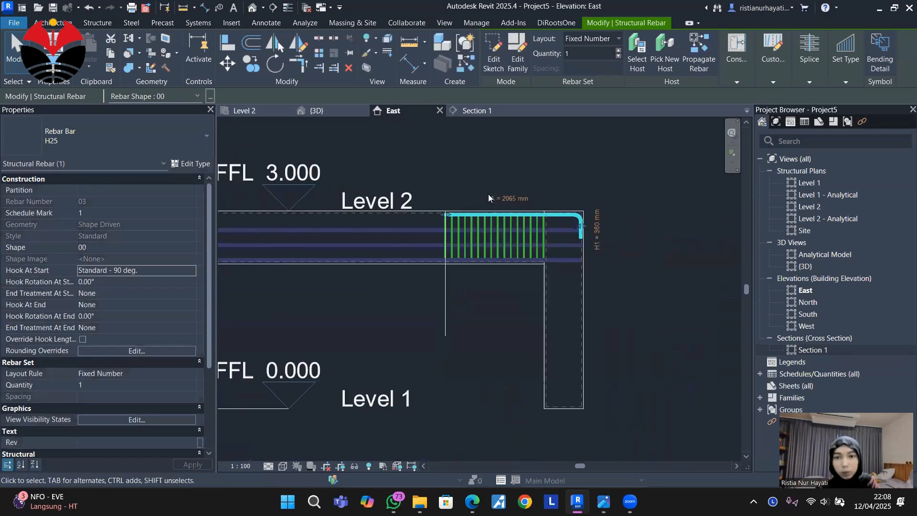
Examine the hooked top bar and the stirrup set at the column in the 3D view.
click(588, 153)
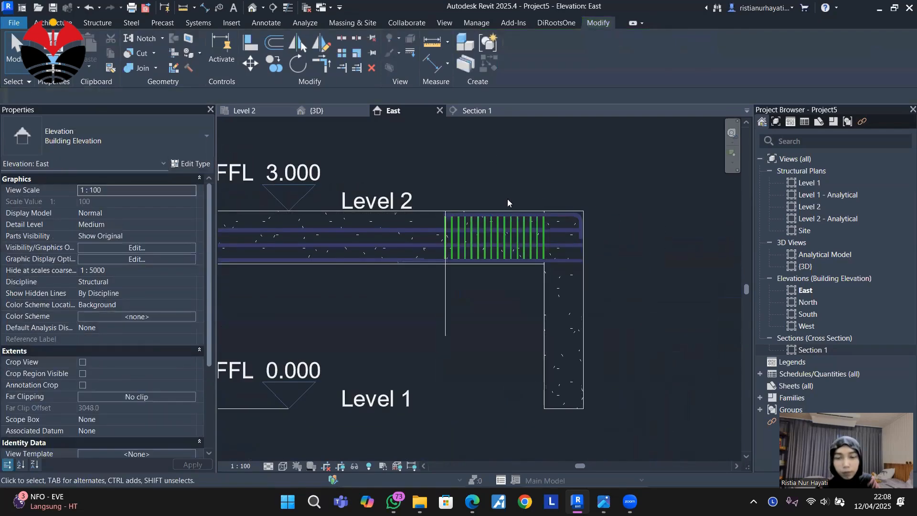
click(309, 112)
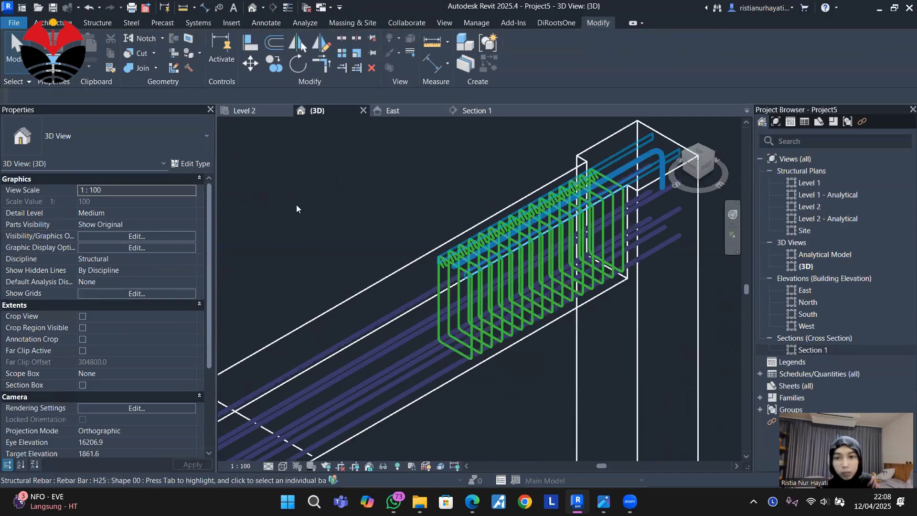
scroll(296, 204, up, 2)
scroll(281, 209, down, 4)
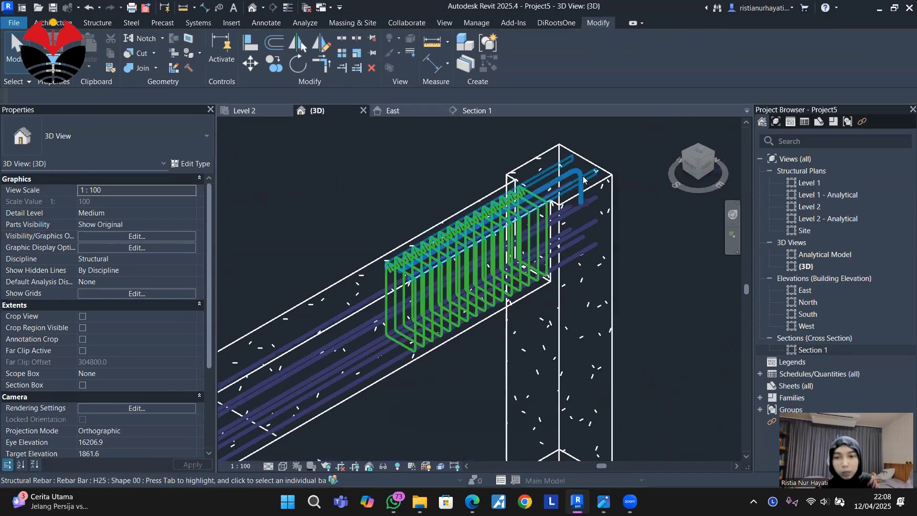
scroll(606, 291, down, 3)
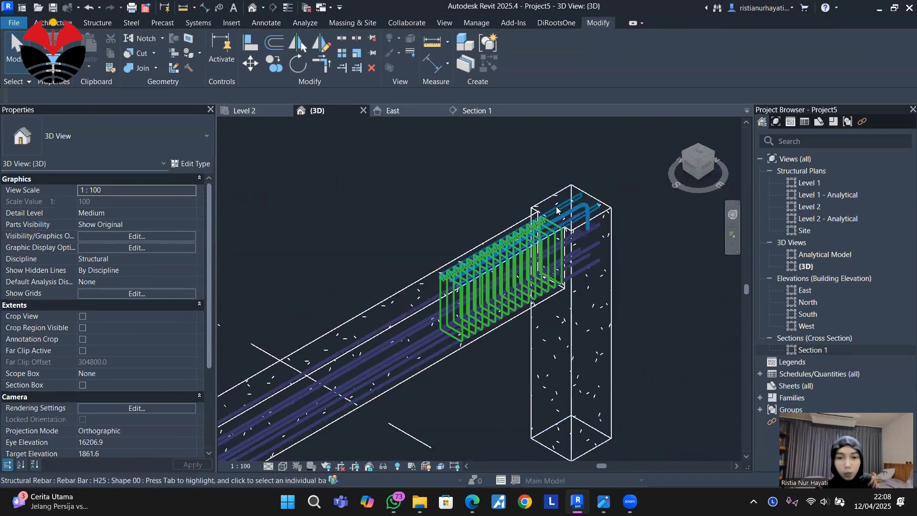
In the East elevation, mirror a copy of the H12 stirrup set about a vertical axis through the beam's midpoint.
click(405, 115)
scroll(507, 226, down, 2)
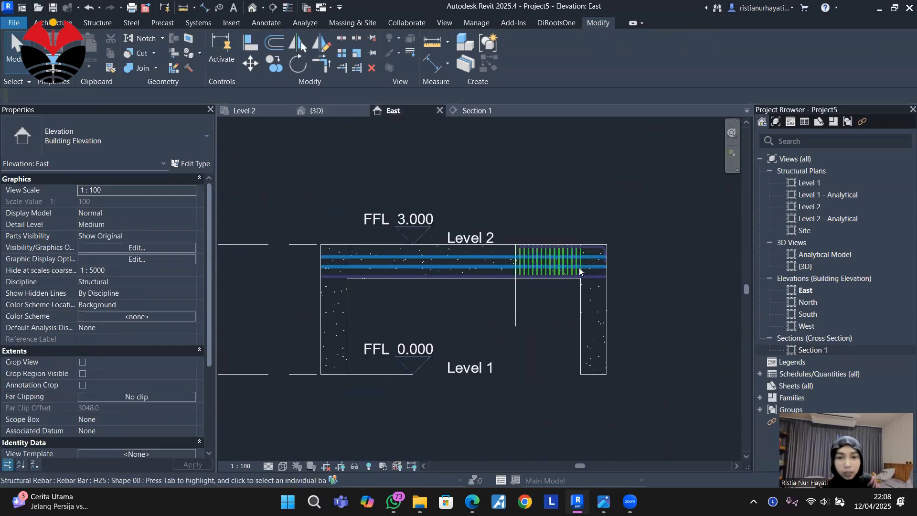
scroll(503, 226, up, 2)
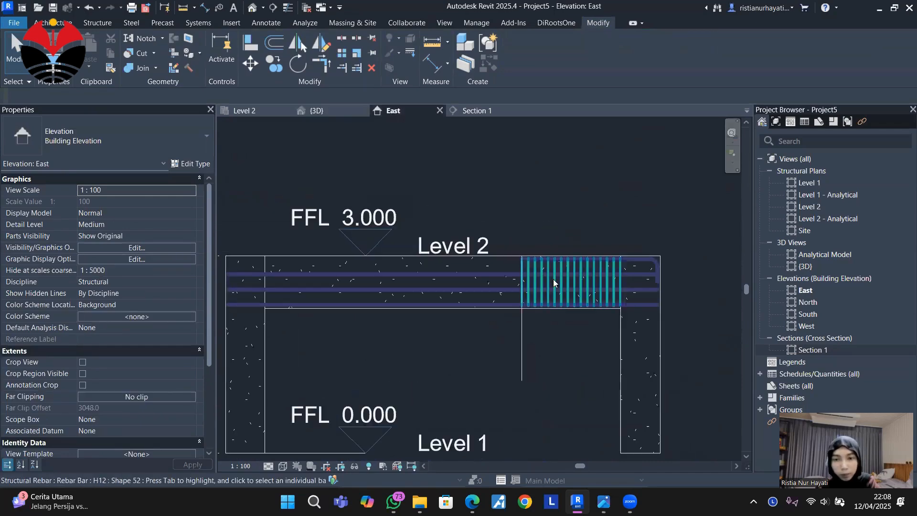
click(541, 271)
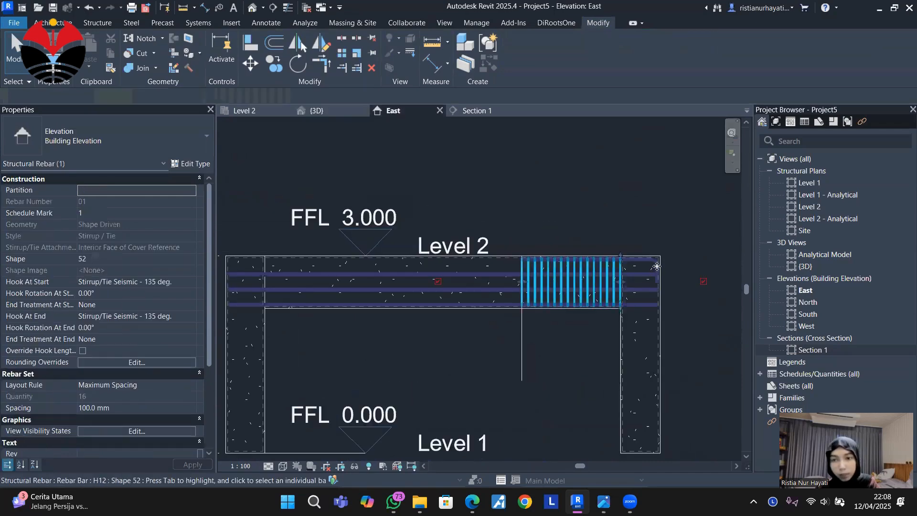
scroll(654, 265, up, 3)
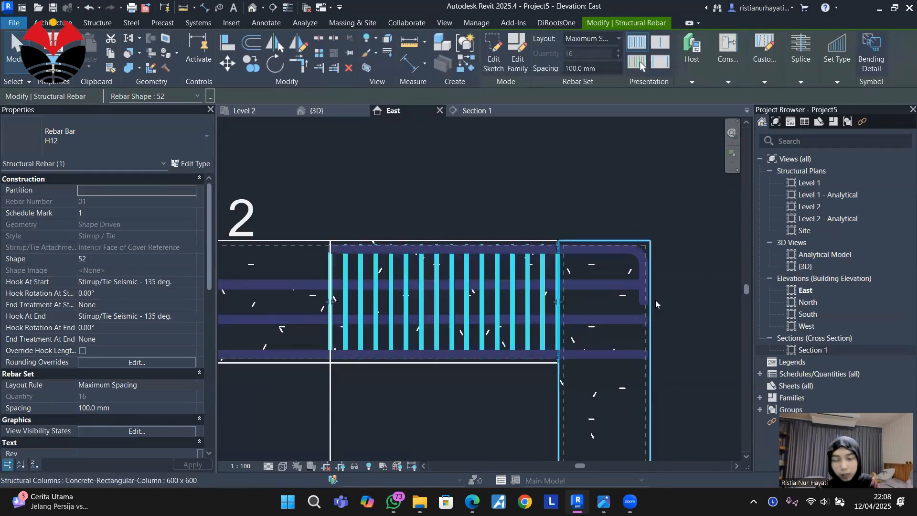
scroll(651, 214, down, 3)
scroll(651, 213, down, 2)
key(d)
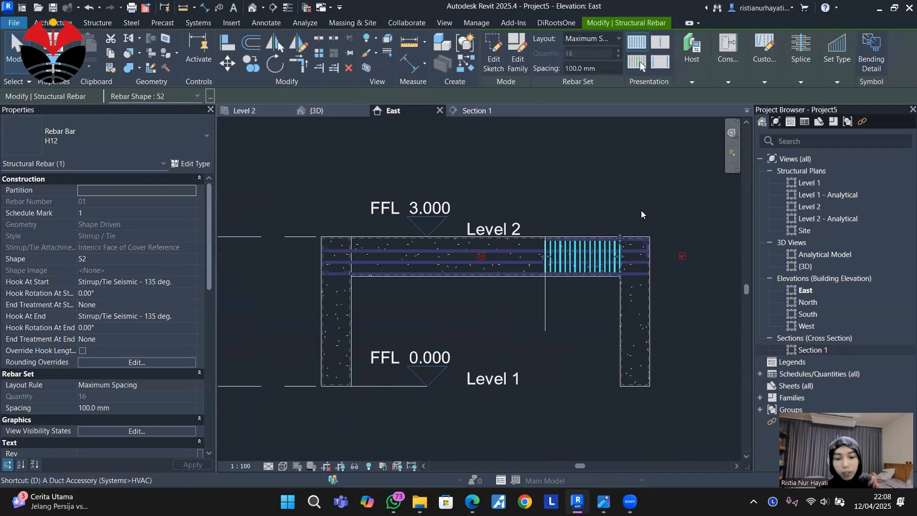
key(m)
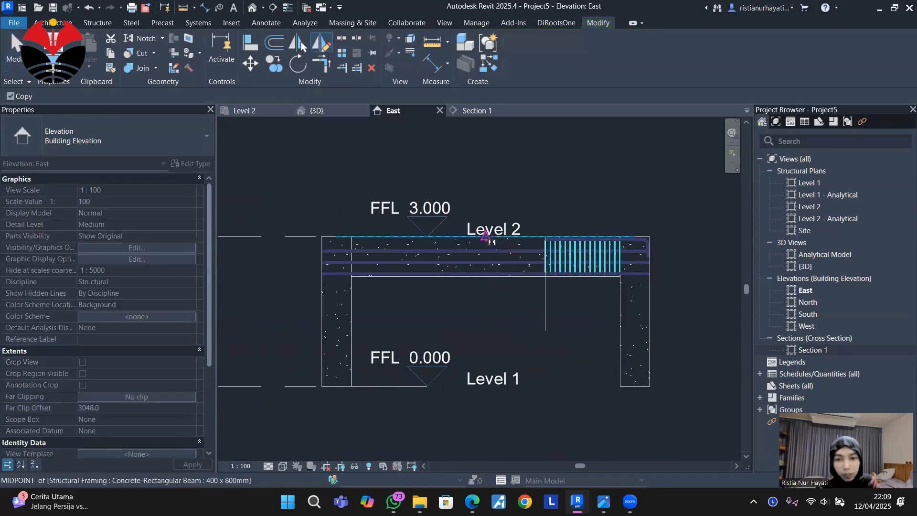
click(486, 237)
click(478, 189)
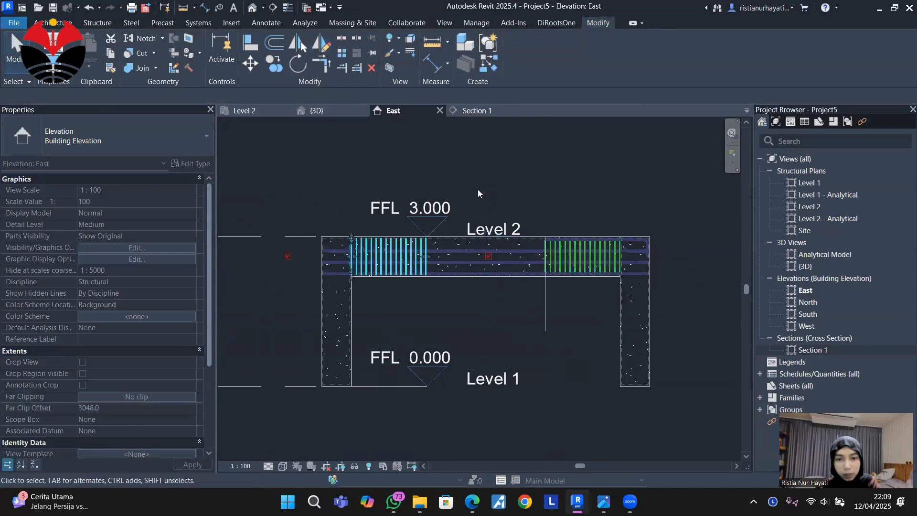
Mirror a copy of the hooked top H25 bar about a vertical axis through the beam's midpoint.
scroll(593, 267, up, 1)
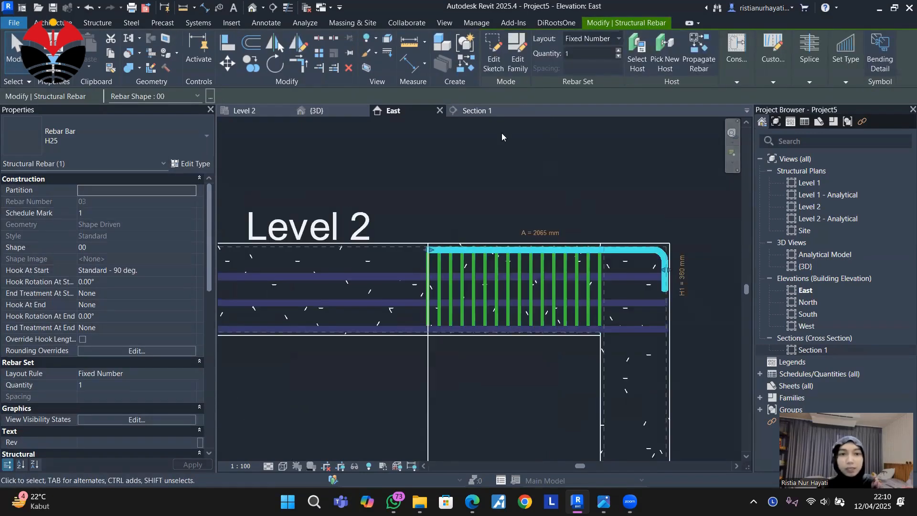
scroll(549, 184, down, 2)
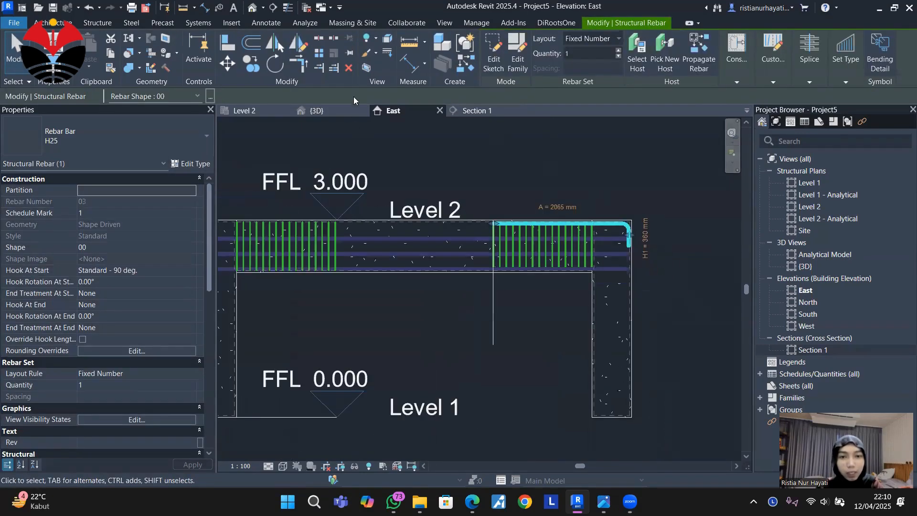
click(294, 44)
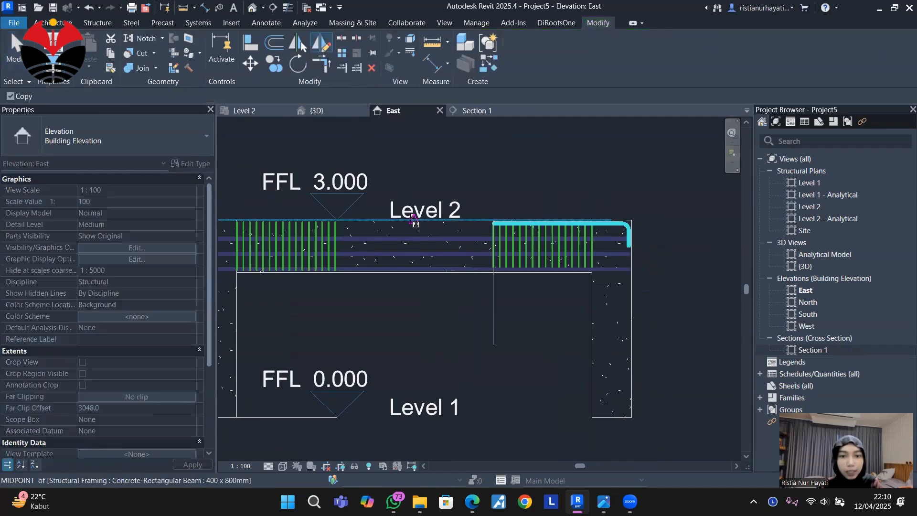
click(413, 220)
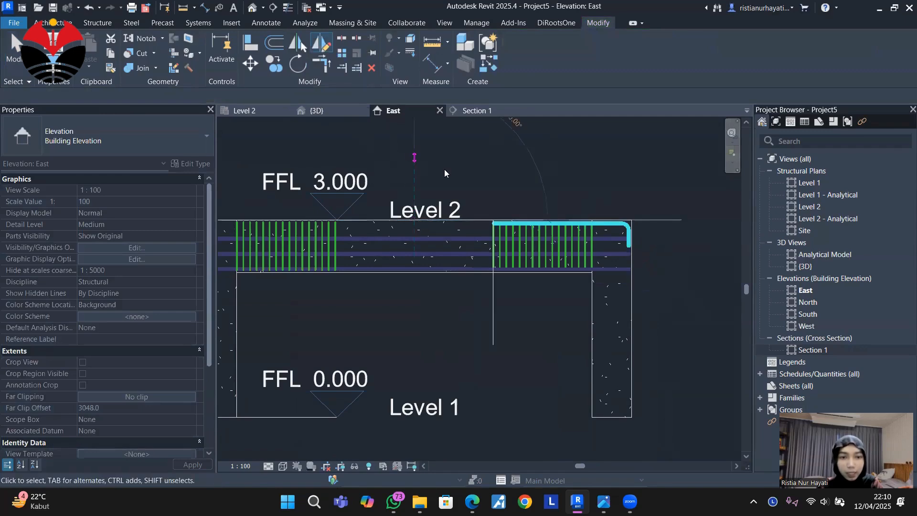
click(414, 157)
scroll(608, 184, down, 2)
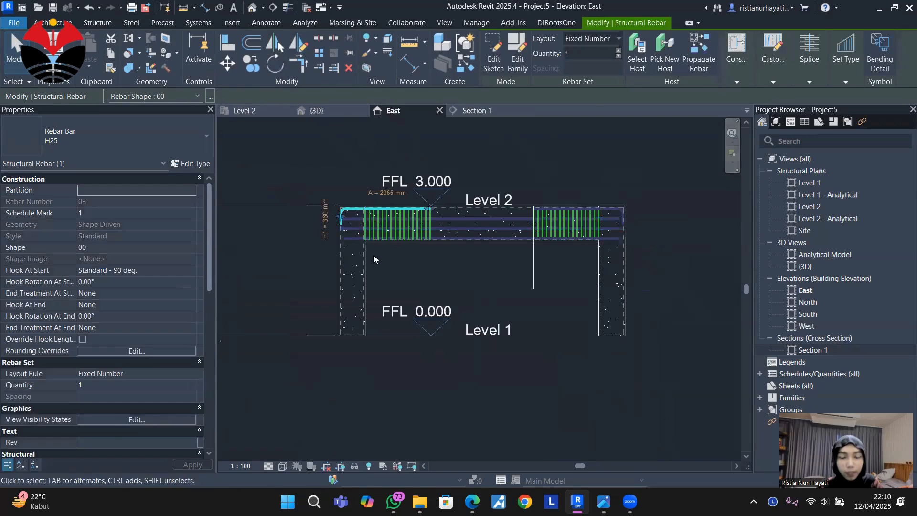
Check the mirrored bar and stirrups in the 3D view and Section 1, and return to the East elevation.
scroll(374, 255, up, 2)
click(334, 112)
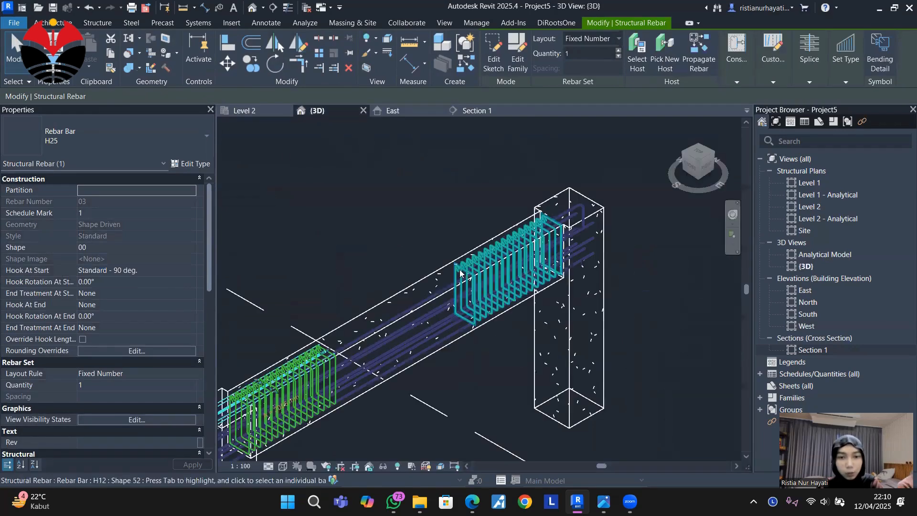
scroll(537, 234, up, 3)
scroll(578, 182, down, 3)
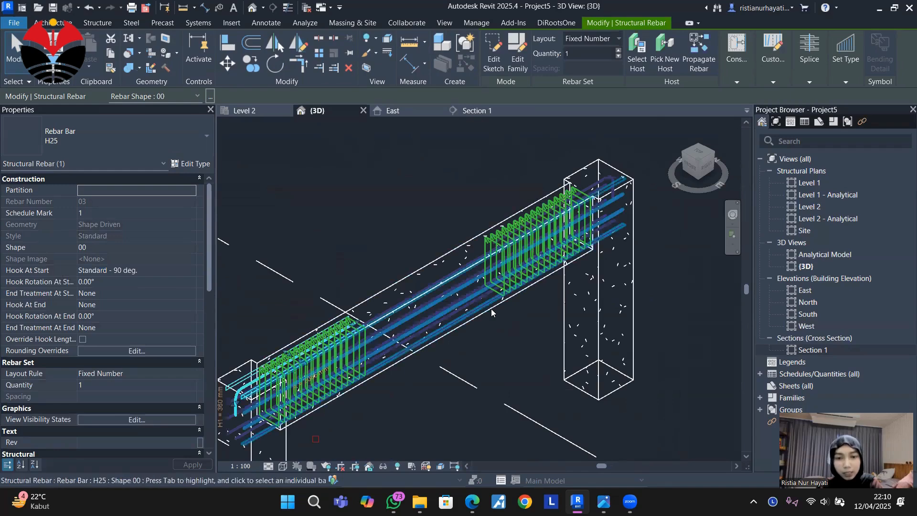
scroll(513, 320, up, 2)
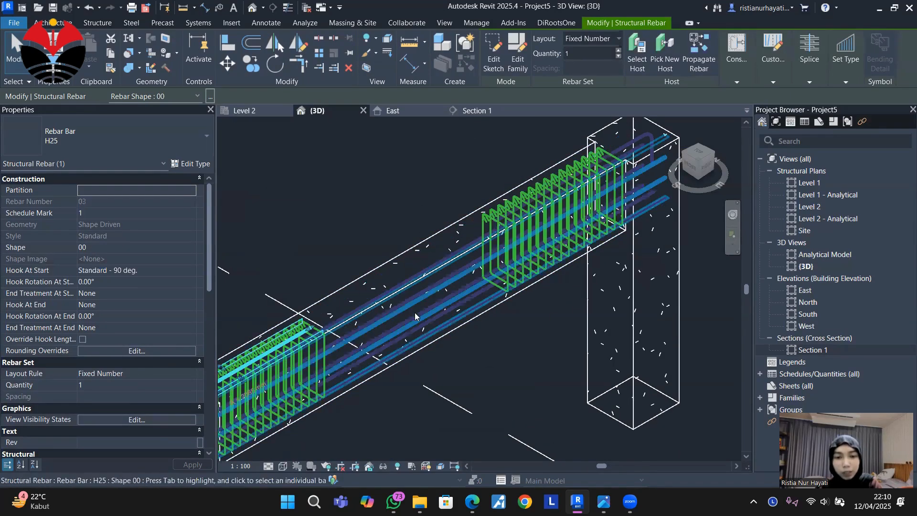
click(464, 108)
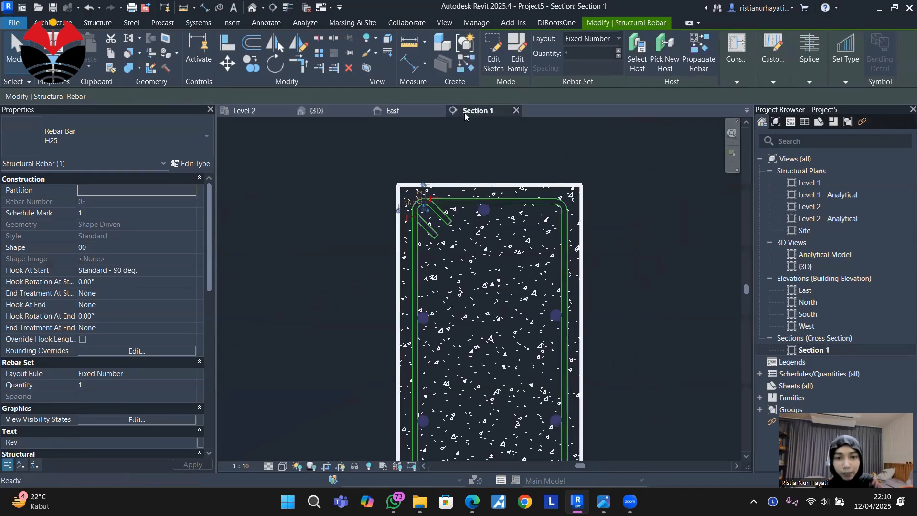
click(407, 112)
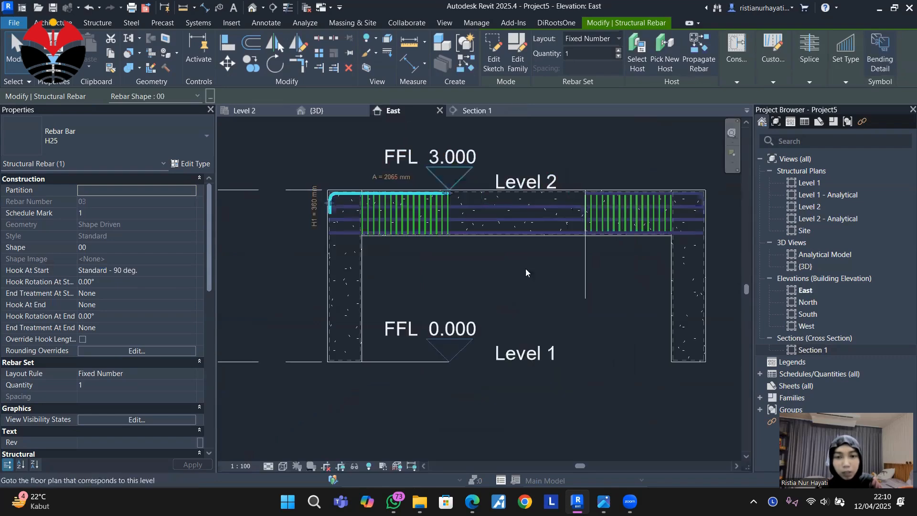
Copy the original H12 stirrup set about 1580 mm along the beam into midspan, just past the vertical detail line.
scroll(644, 238, up, 3)
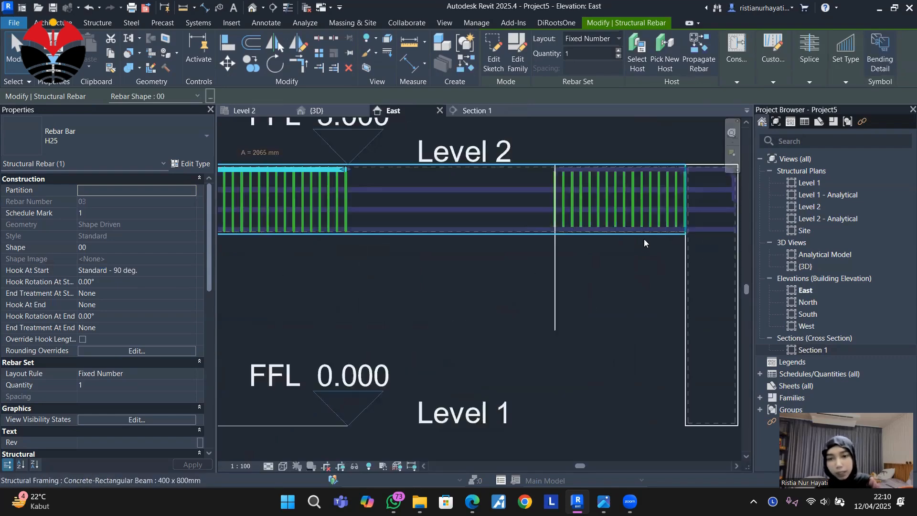
click(632, 213)
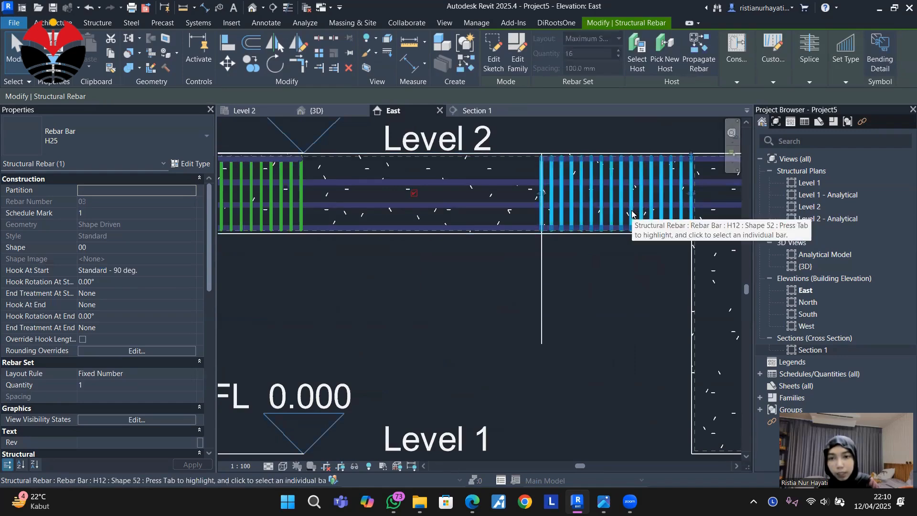
scroll(685, 212, up, 2)
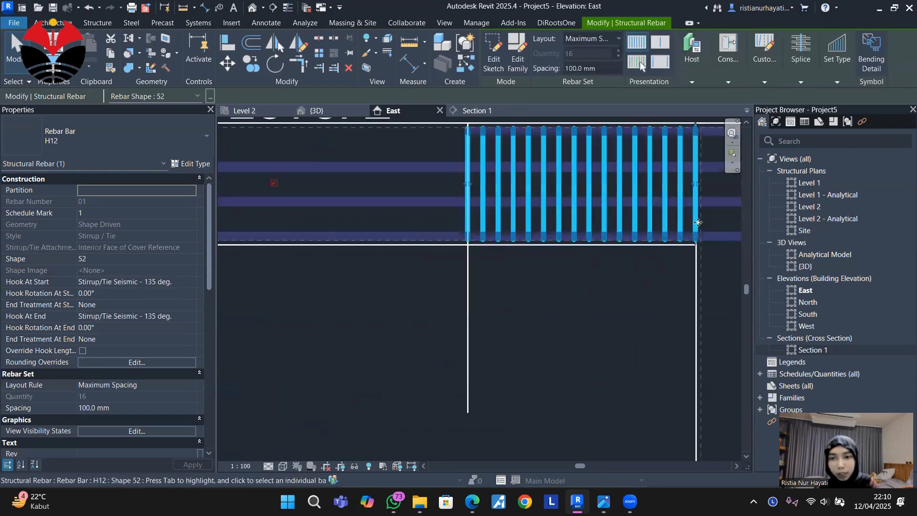
click(258, 71)
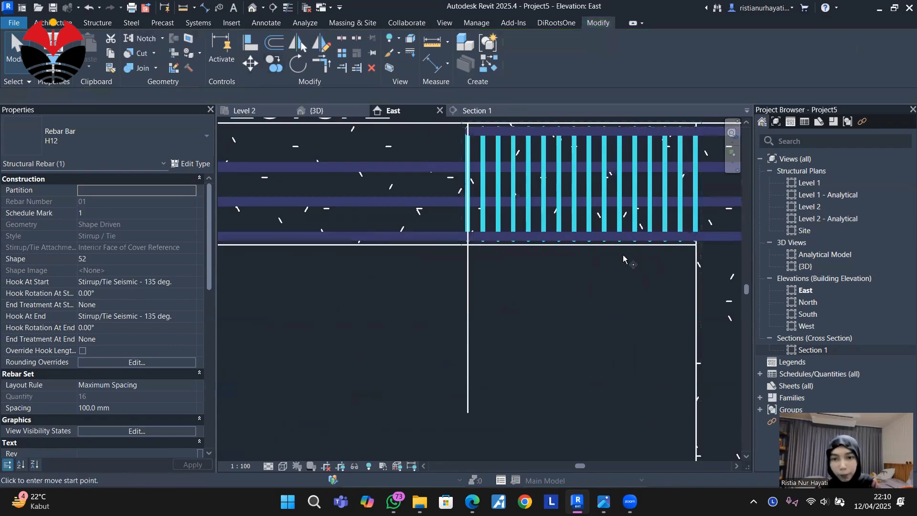
scroll(705, 219, up, 3)
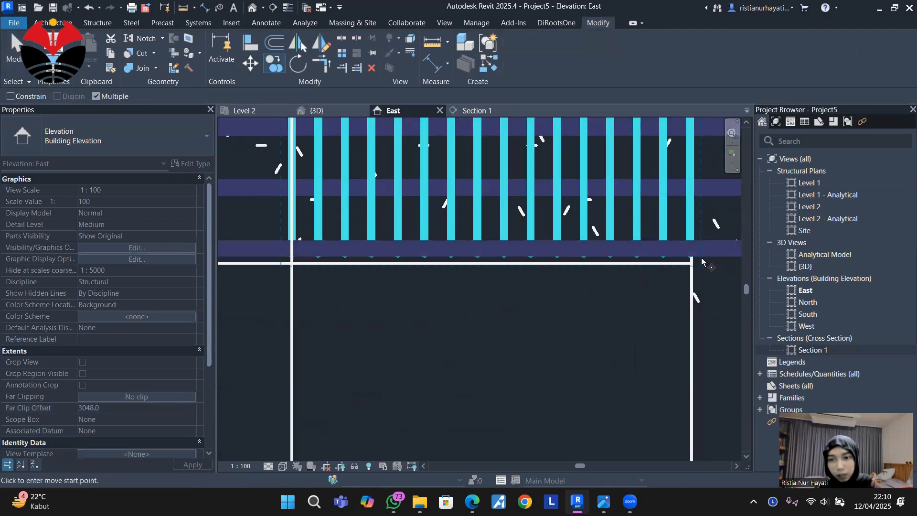
click(700, 250)
click(281, 255)
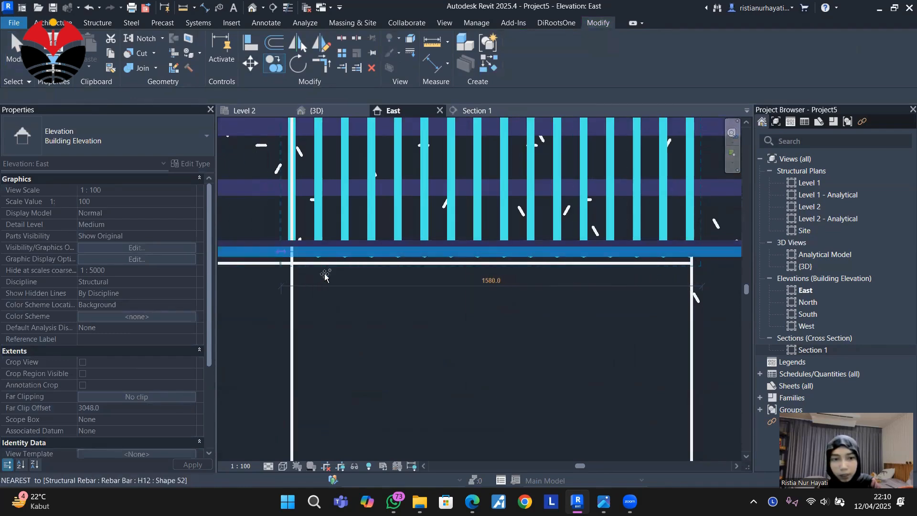
scroll(556, 368, down, 3)
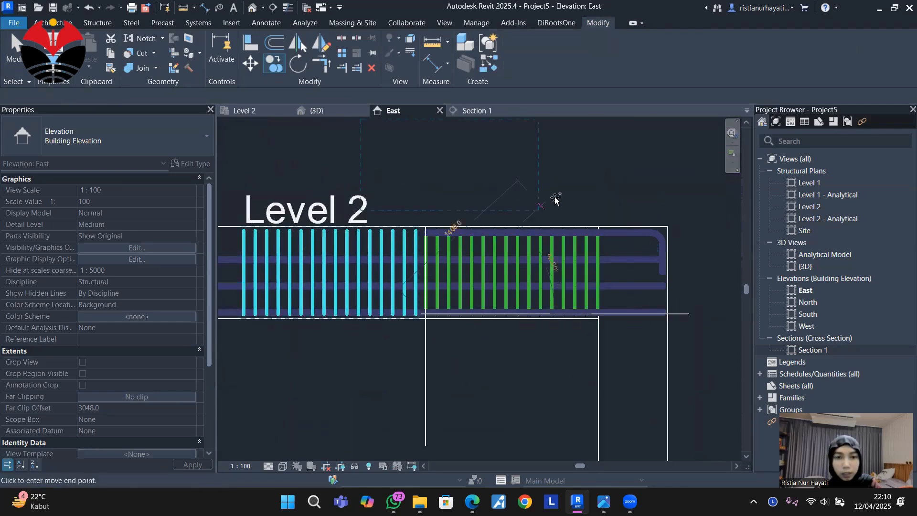
scroll(551, 199, down, 1)
middle_drag(558, 191, 653, 167)
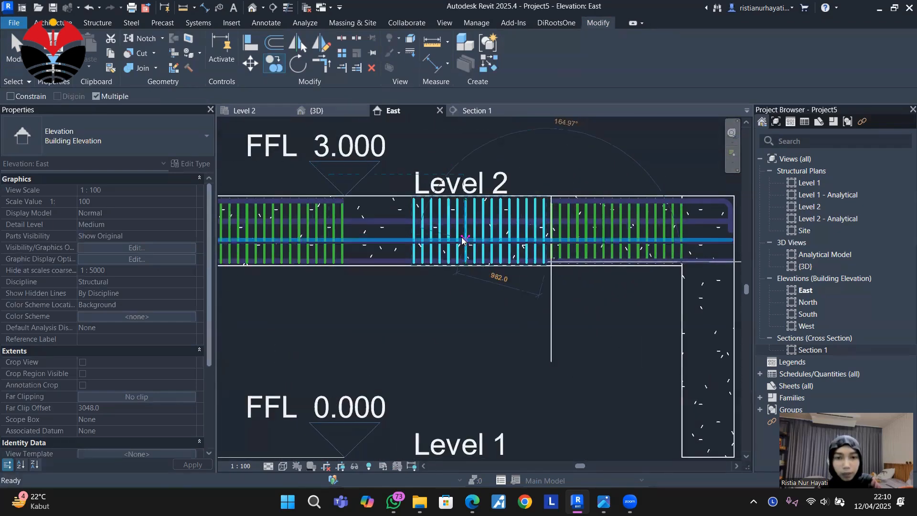
key(Escape)
Extend the copied midspan H12 stirrup set until its free end meets the mirrored stirrup set.
click(474, 231)
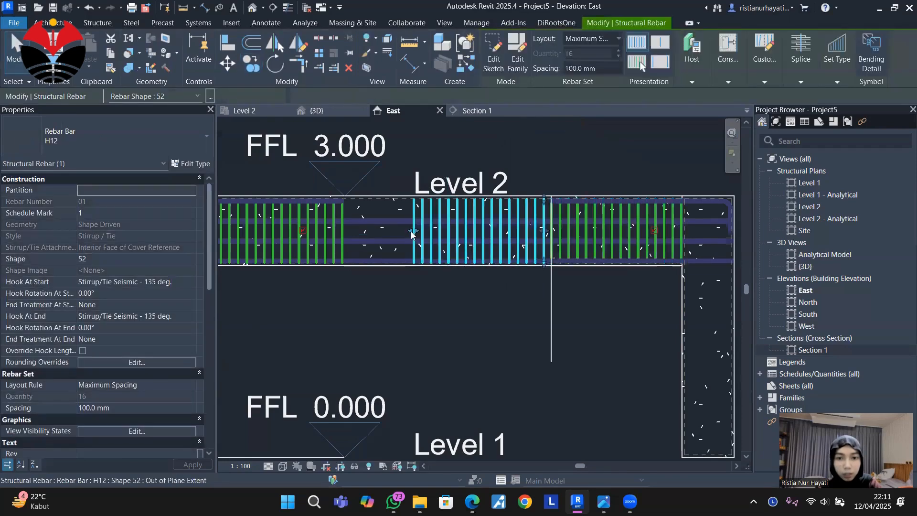
mouse_move(419, 244)
mouse_down()
mouse_move(411, 234)
mouse_move(348, 233)
mouse_up()
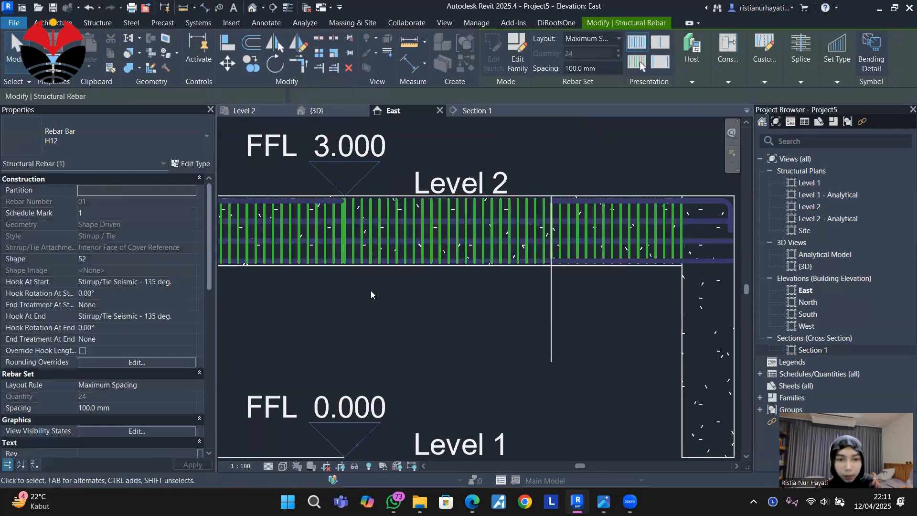
click(370, 290)
Exclude the last bar of the mirrored H12 stirrup set where it meets the midspan set.
click(333, 243)
scroll(333, 243, up, 2)
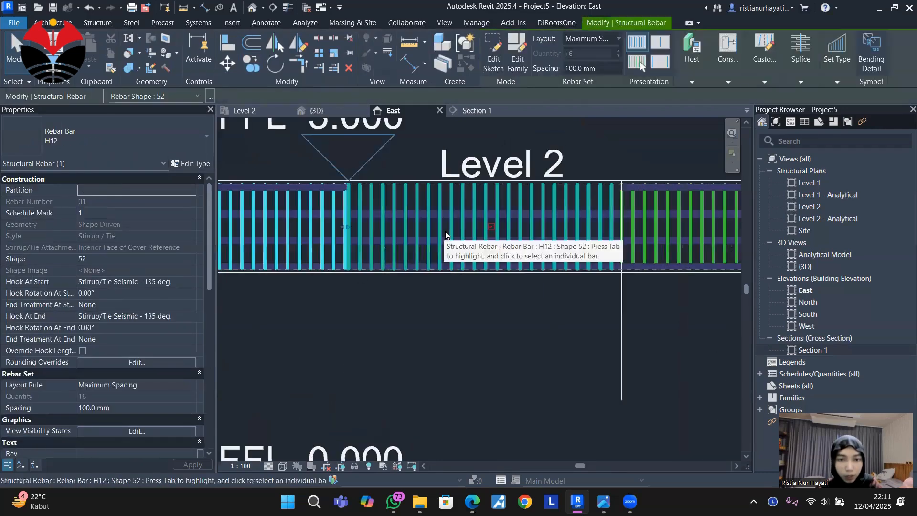
click(492, 227)
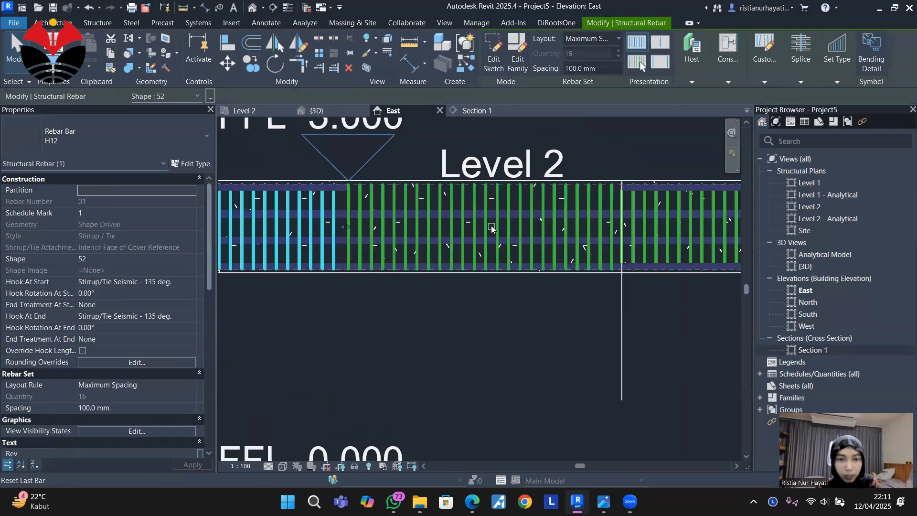
click(374, 332)
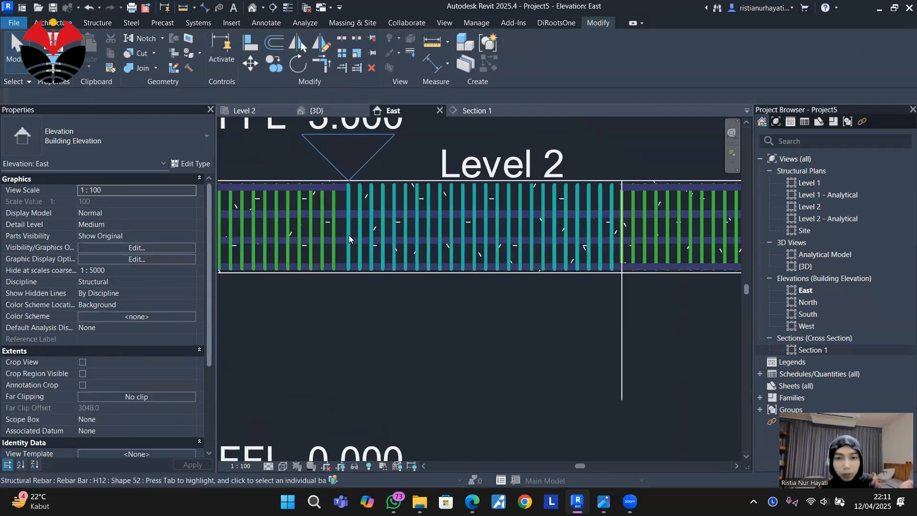
Set the midspan H12 stirrup set's maximum spacing to 200 mm.
click(348, 235)
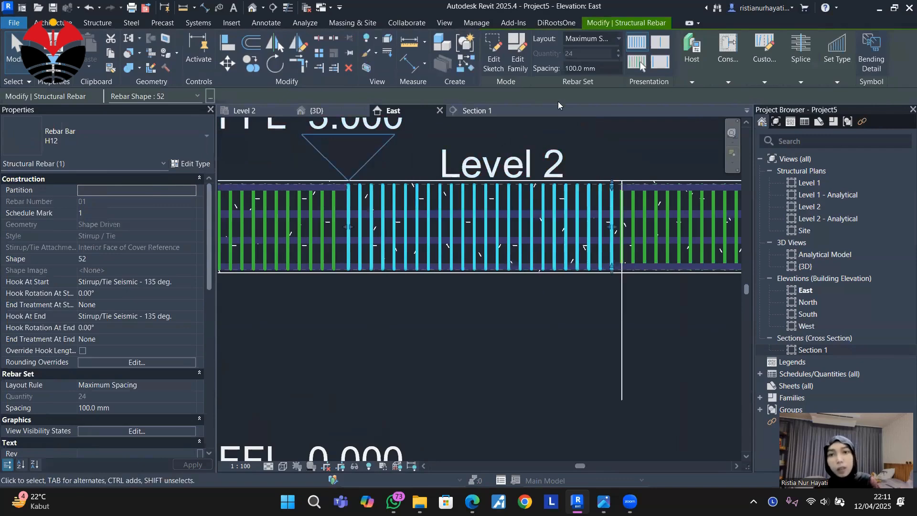
key(ctrl+a)
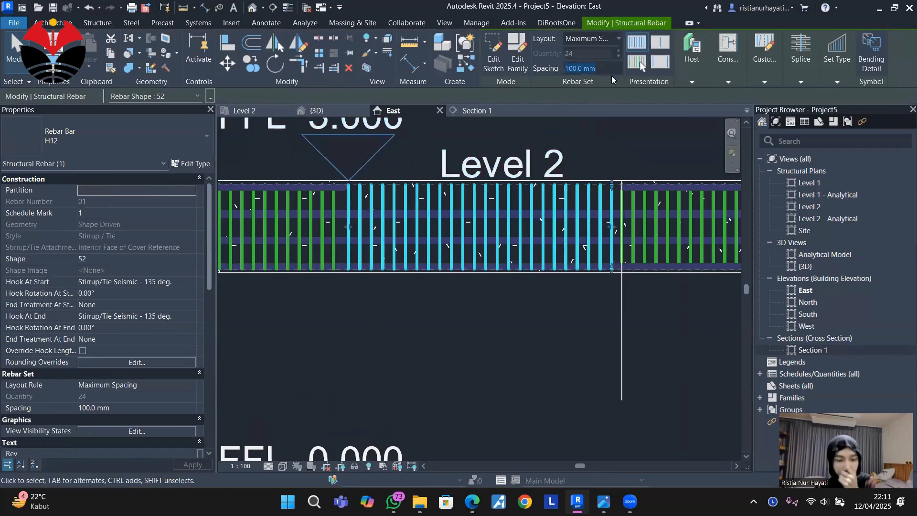
text(20)
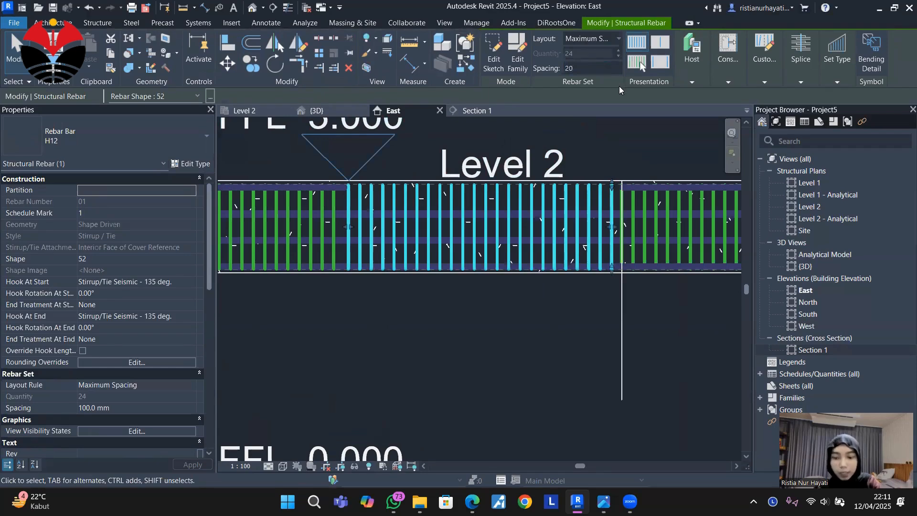
key(Return)
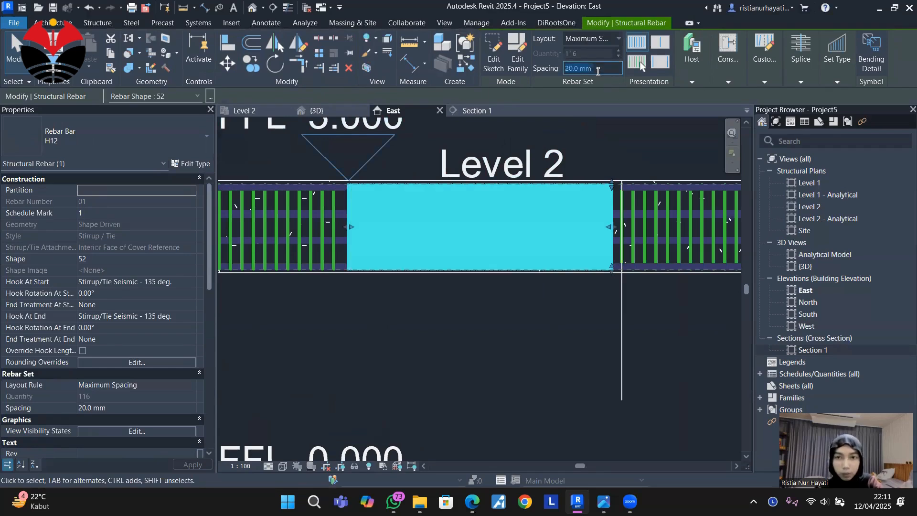
text(200)
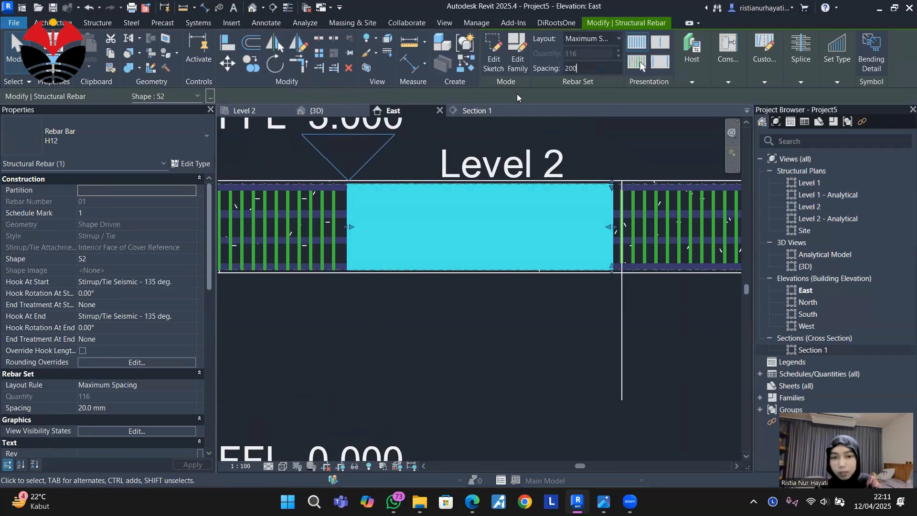
key(Return)
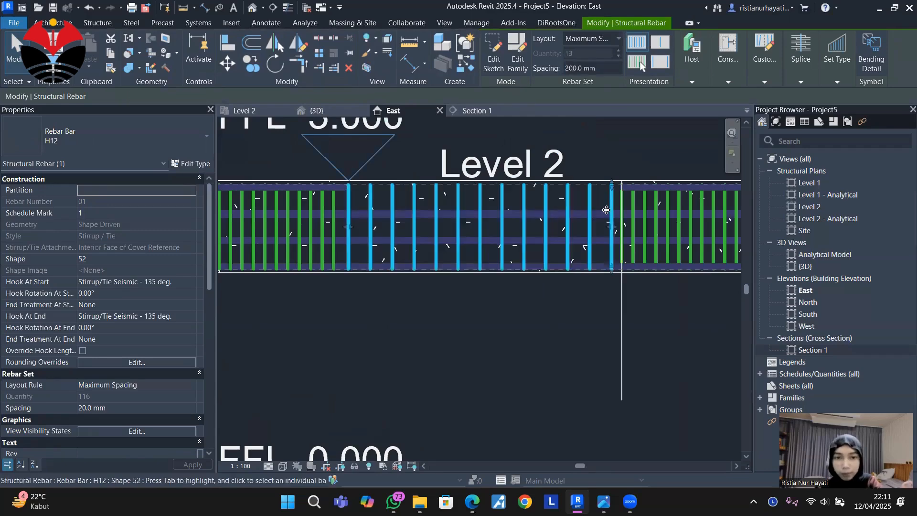
scroll(404, 296, down, 2)
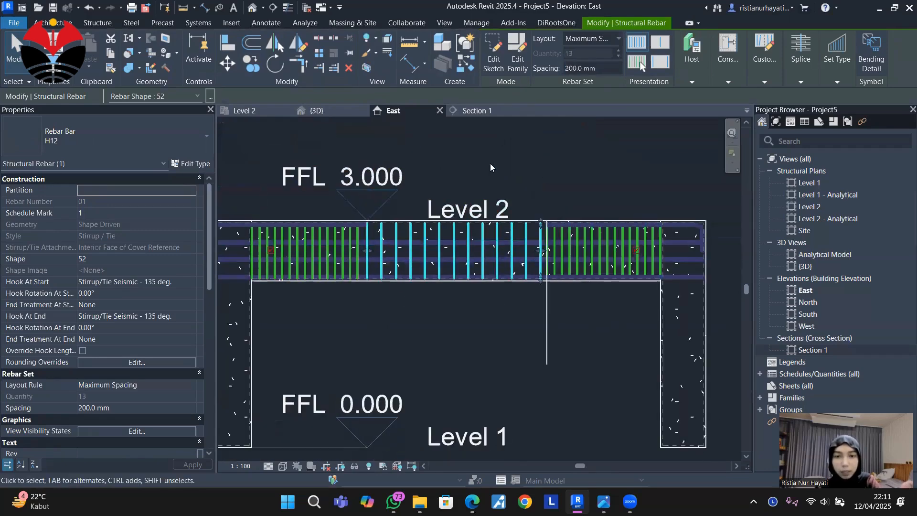
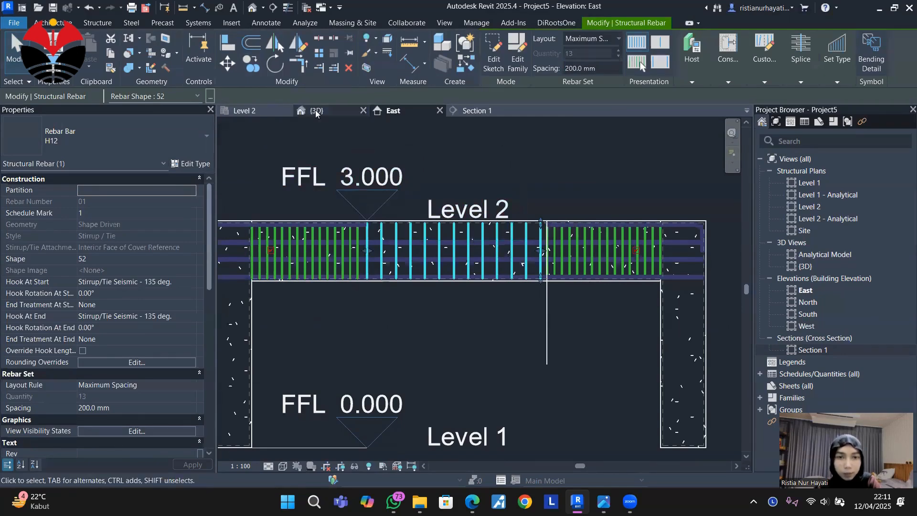
Switch to the Level 2 structural plan showing the beam between its two columns.
click(264, 109)
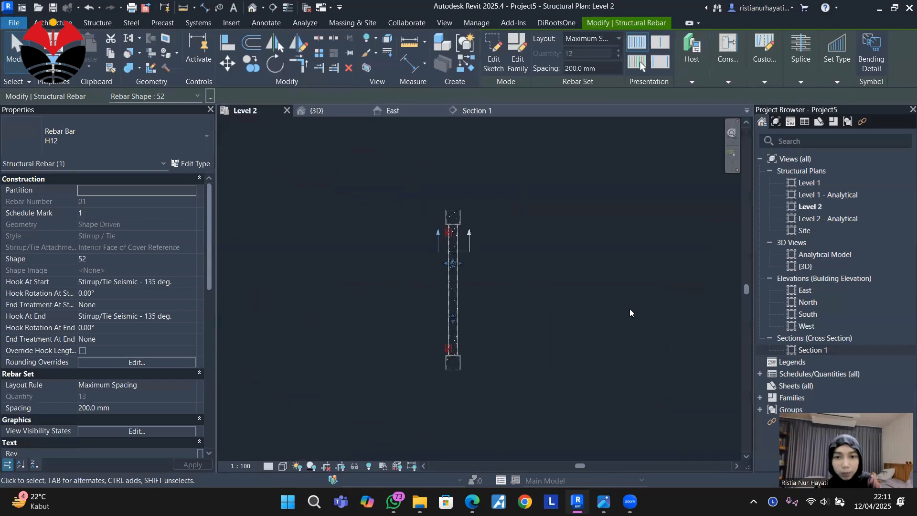
scroll(485, 279, up, 3)
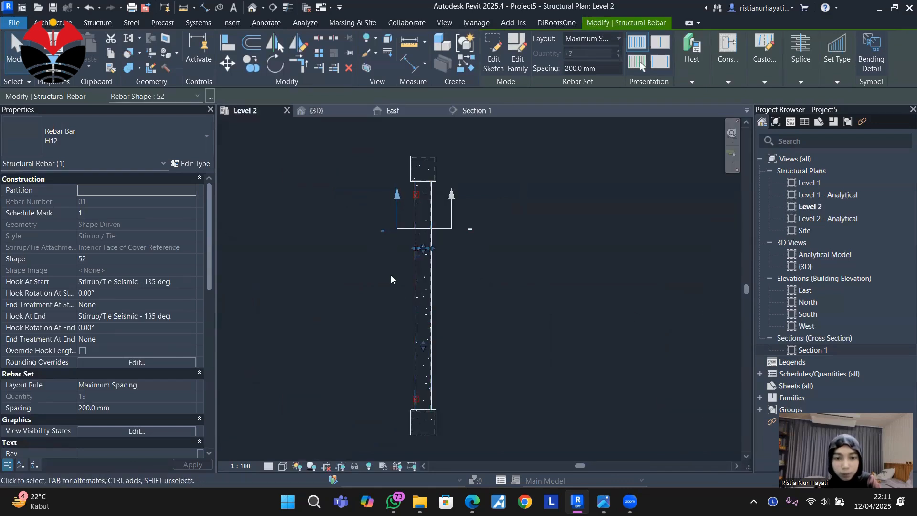
click(271, 7)
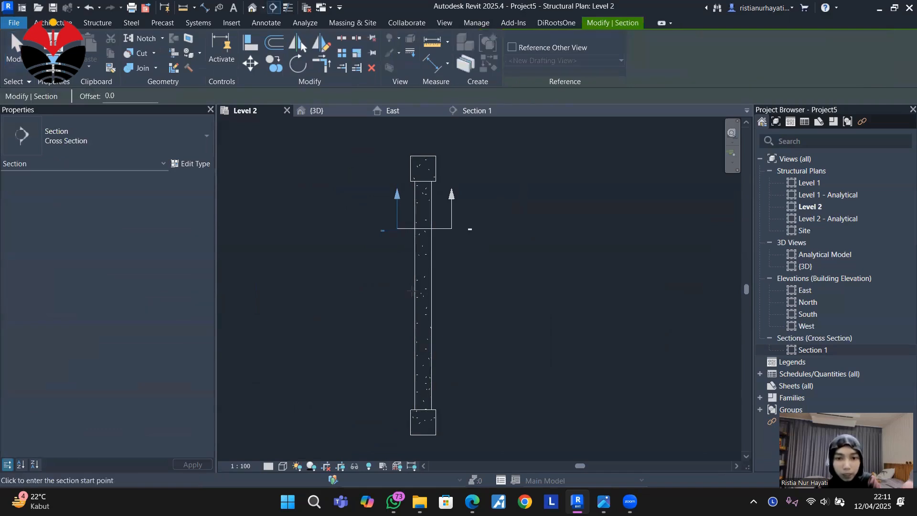
click(397, 303)
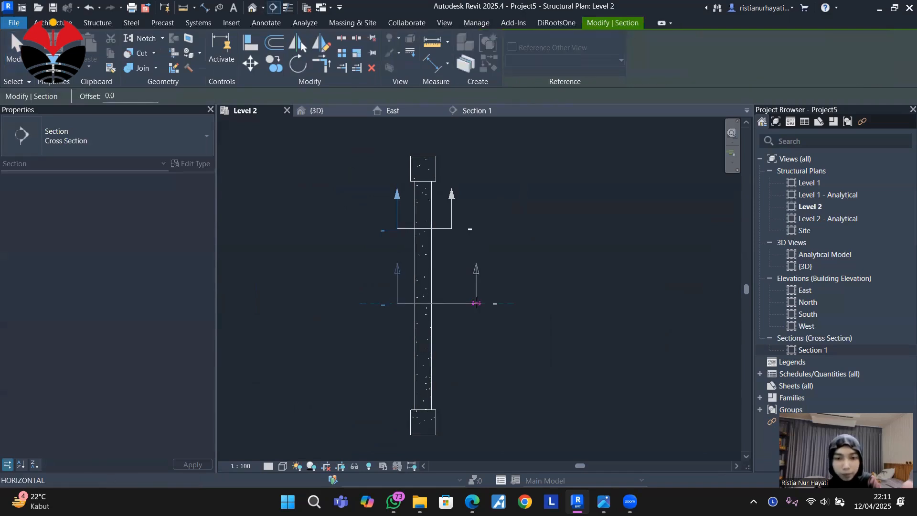
click(452, 299)
key(Escape)
key(Delete)
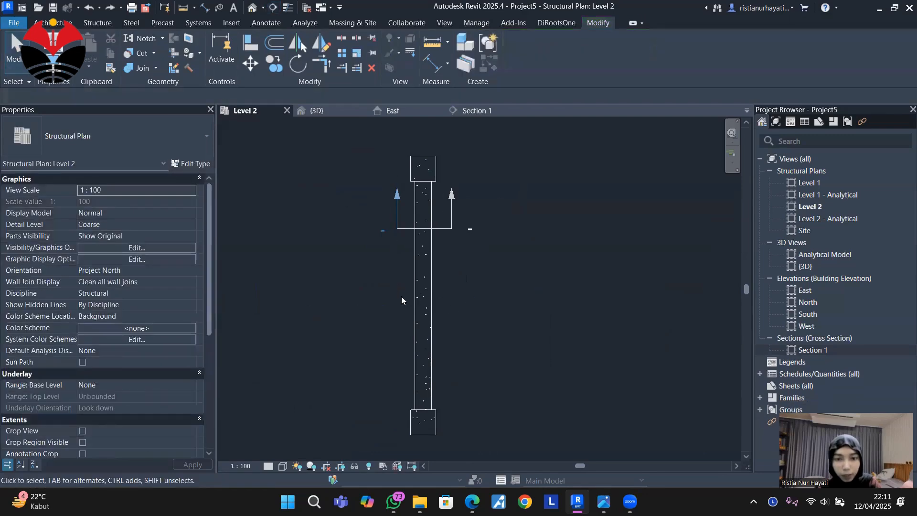
Cut a second cross section through the beam near midspan and shorten its far clip offset to about 1072 mm.
click(273, 7)
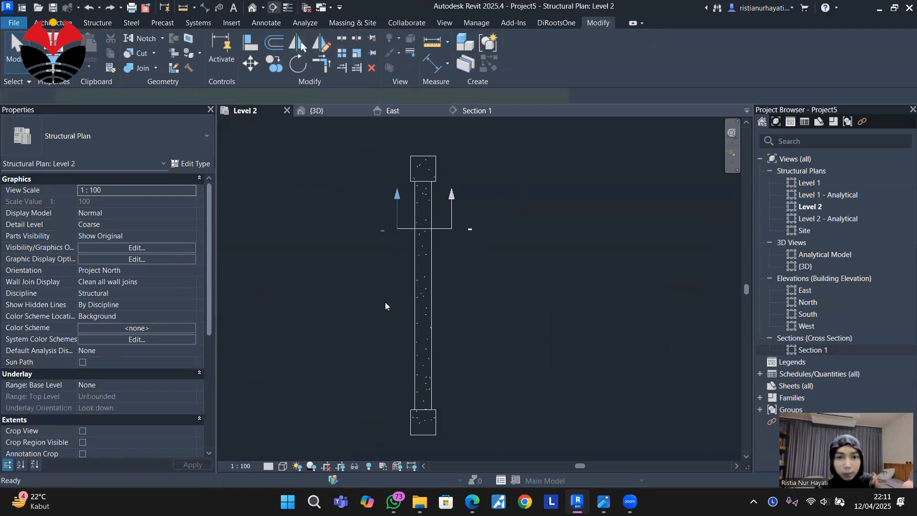
click(399, 298)
click(449, 297)
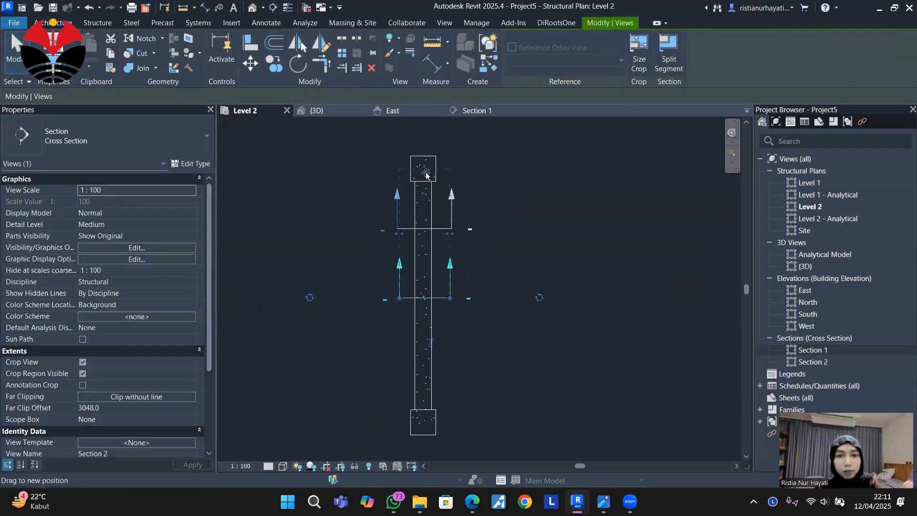
drag(425, 172, 440, 258)
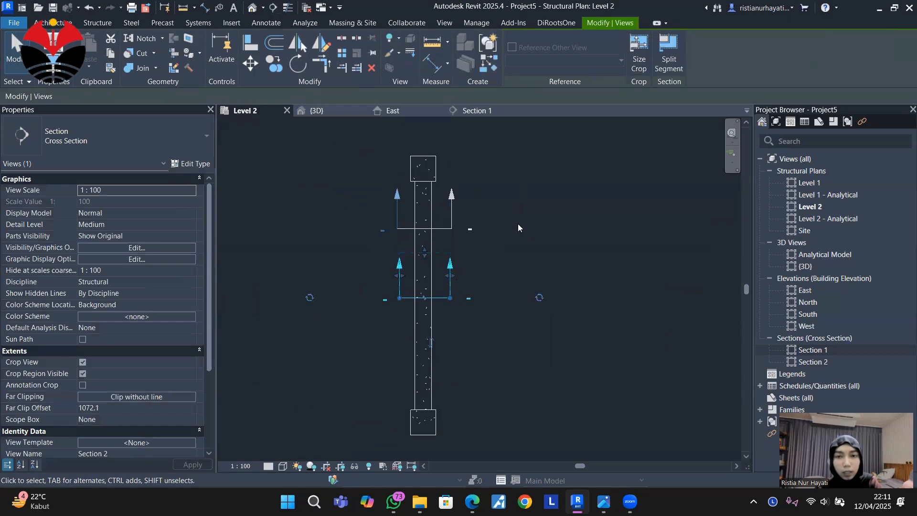
Open the Section 2 view and set its scale to 1:10.
click(826, 363)
double_click(826, 362)
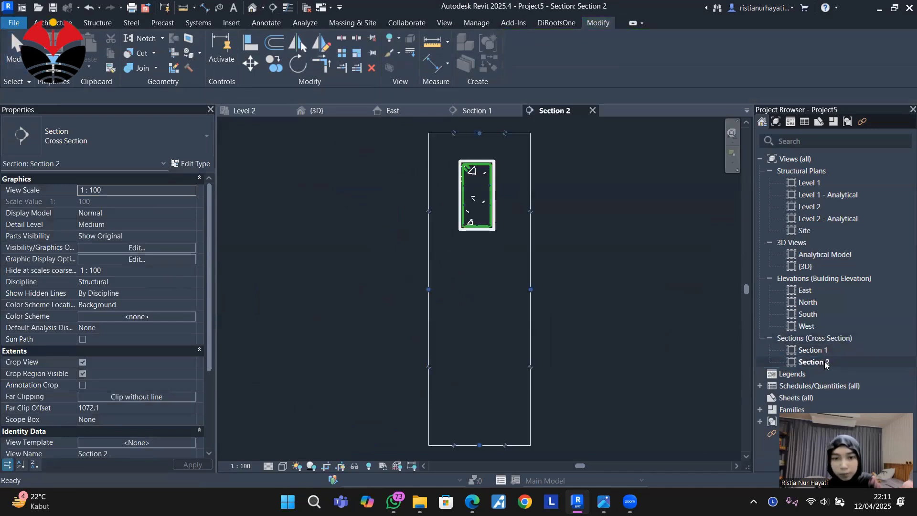
scroll(481, 216, up, 3)
scroll(482, 216, up, 5)
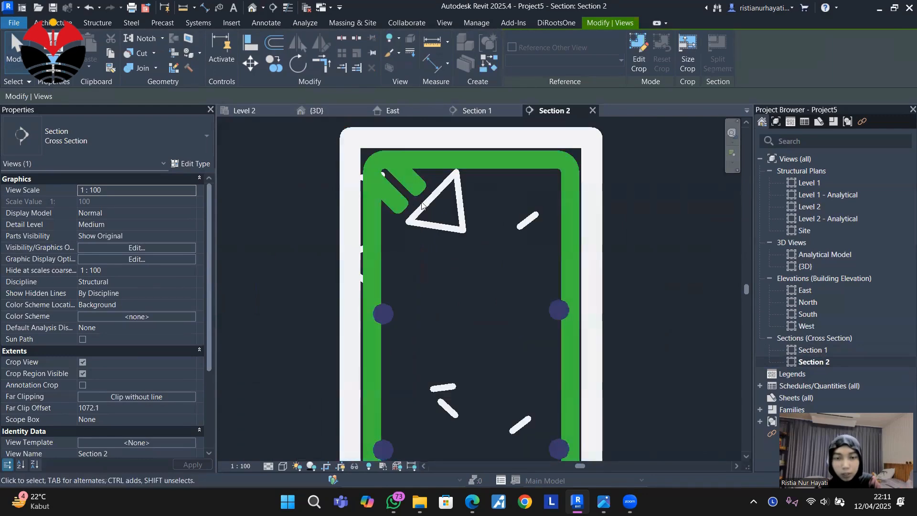
scroll(468, 214, down, 3)
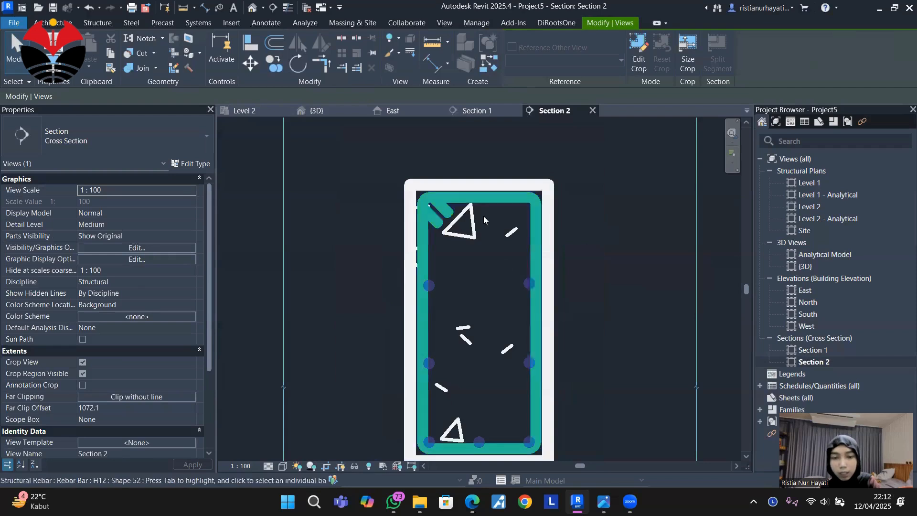
click(241, 465)
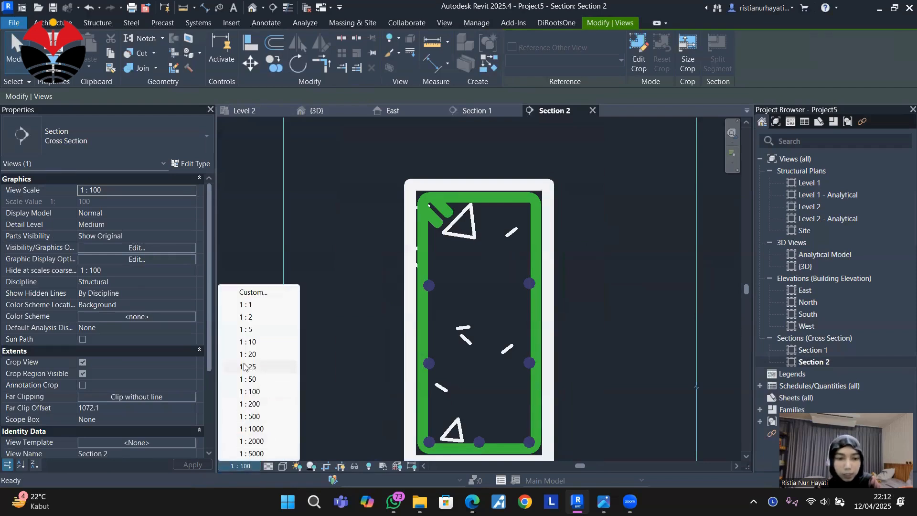
click(255, 342)
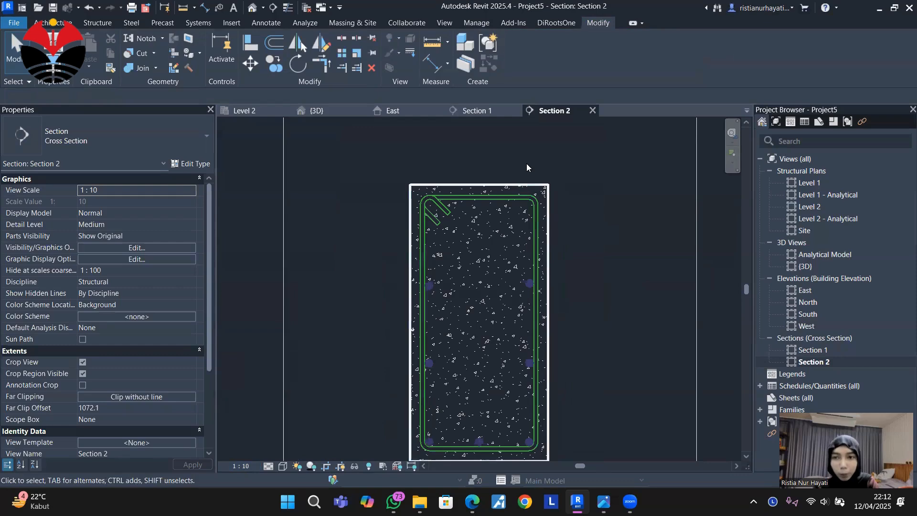
Place a straight shape 00 H12 bar perpendicular to cover, inside the stirrup's upper right corner in Section 2.
click(99, 25)
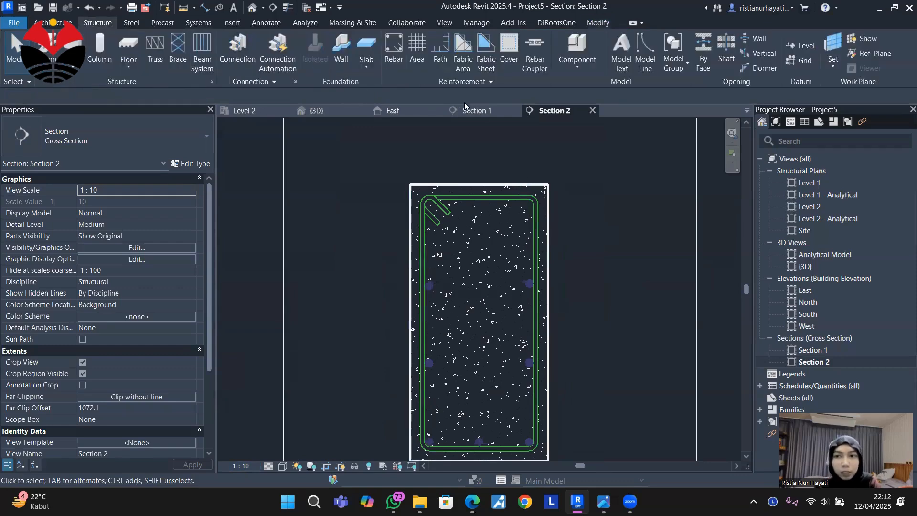
click(393, 46)
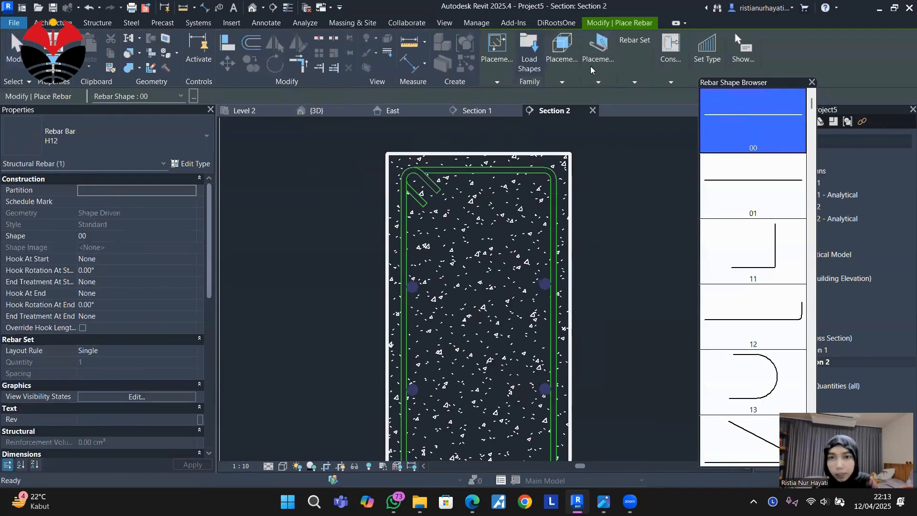
click(592, 67)
click(664, 102)
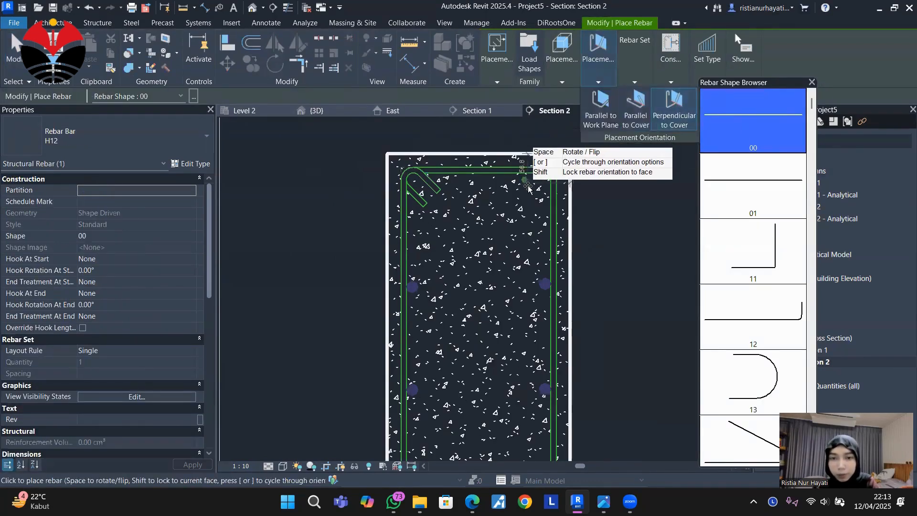
scroll(537, 183, up, 2)
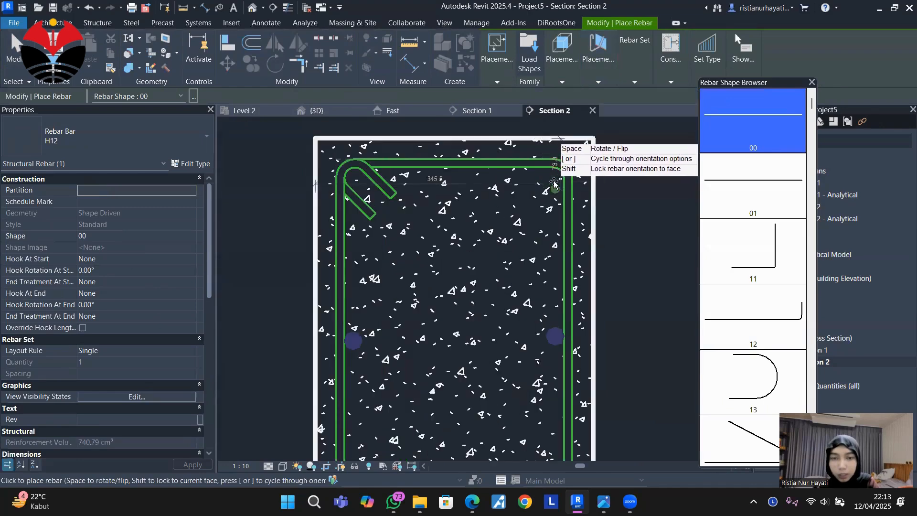
click(538, 183)
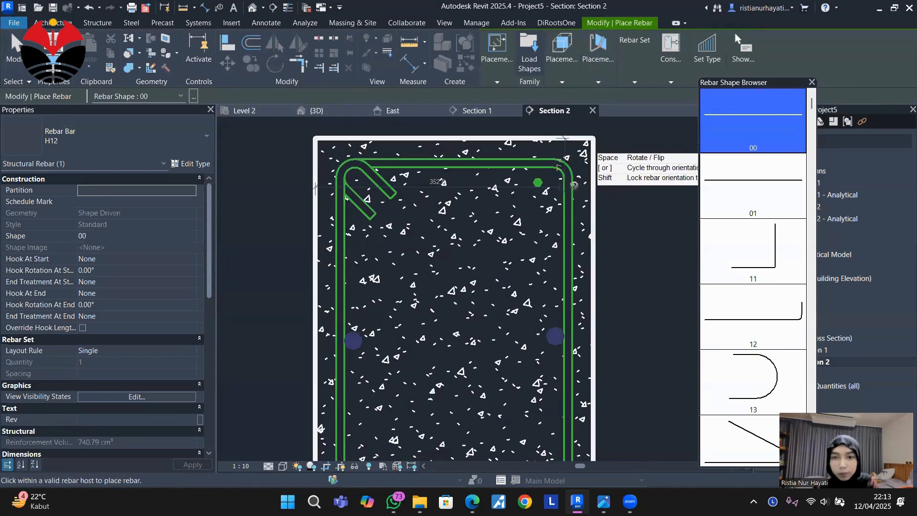
key(Escape)
Give the new top bar a Fixed Number layout with quantity 2 and change its type to H25.
click(538, 183)
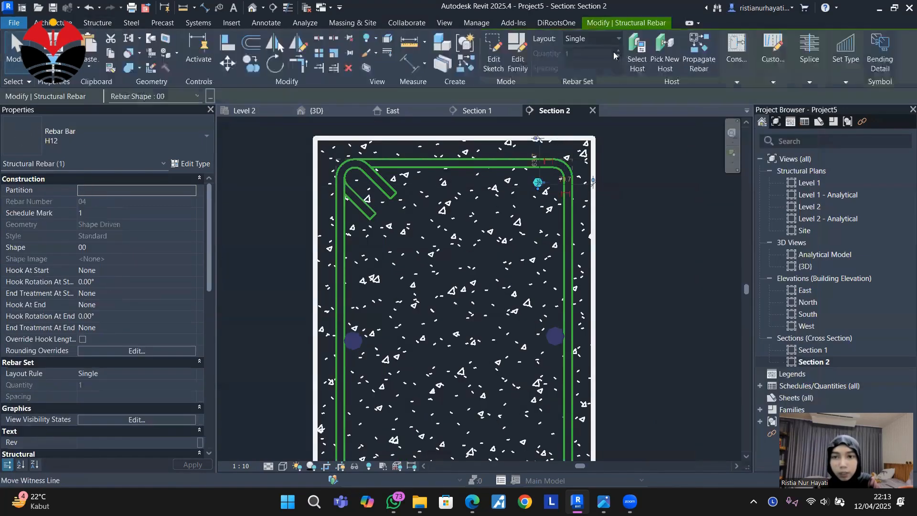
click(603, 38)
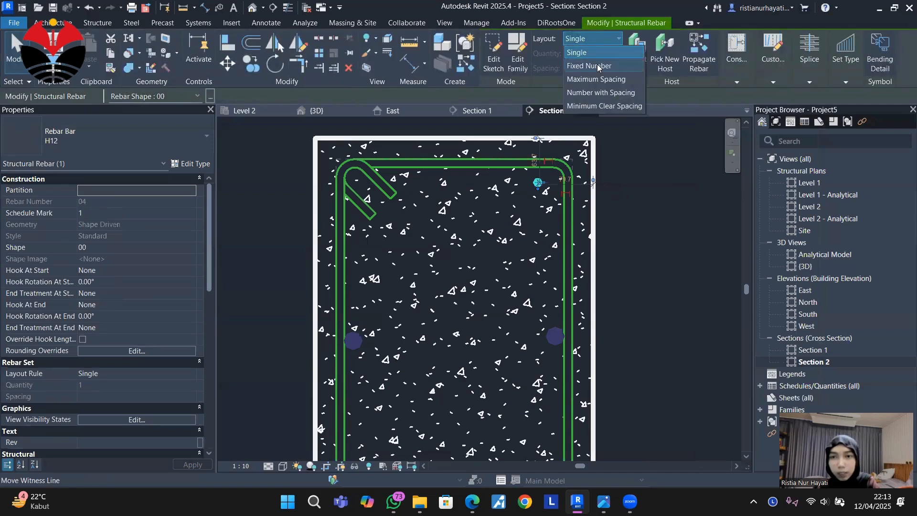
click(598, 67)
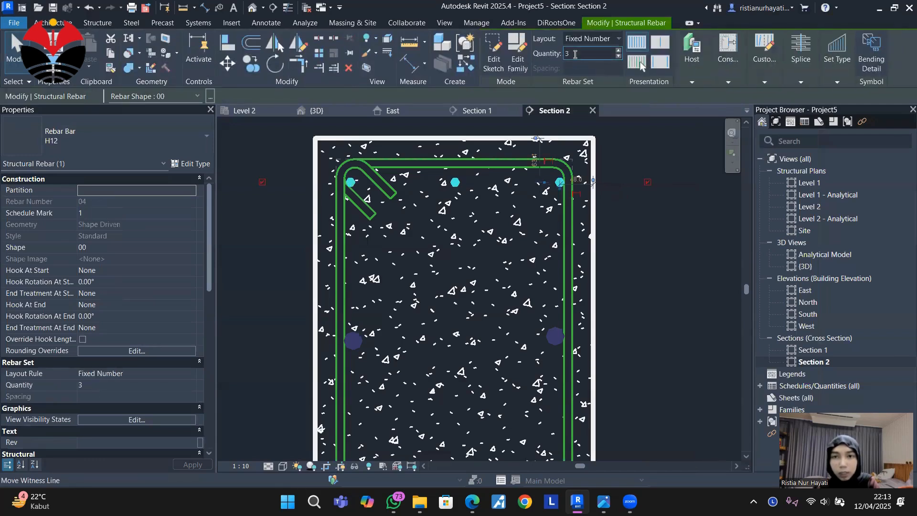
click(576, 54)
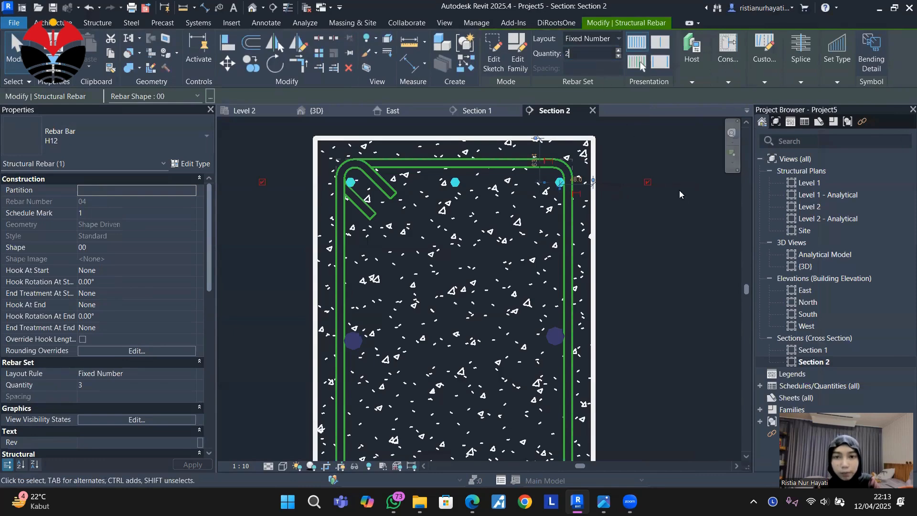
click(688, 232)
click(510, 181)
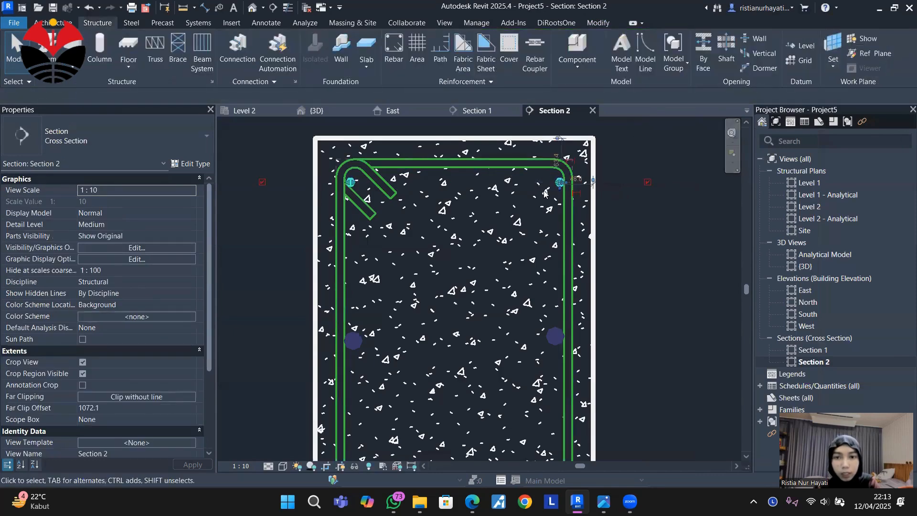
click(130, 138)
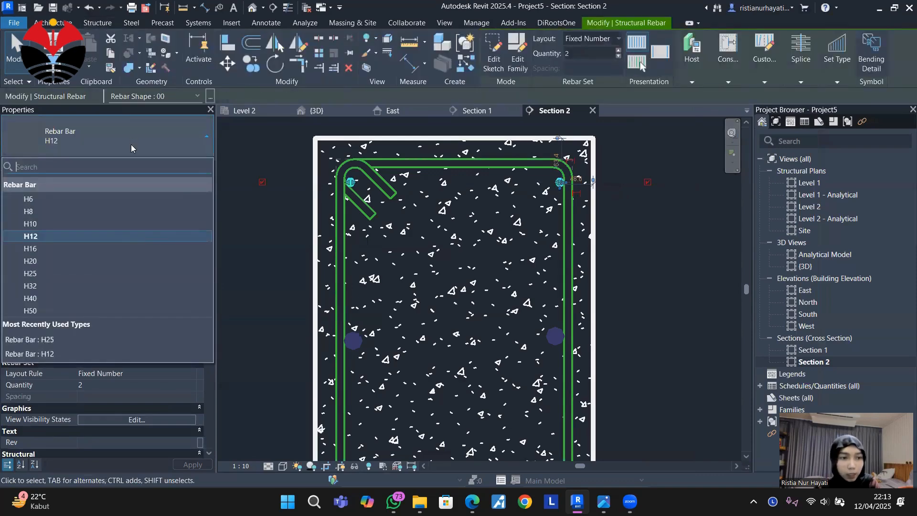
click(118, 273)
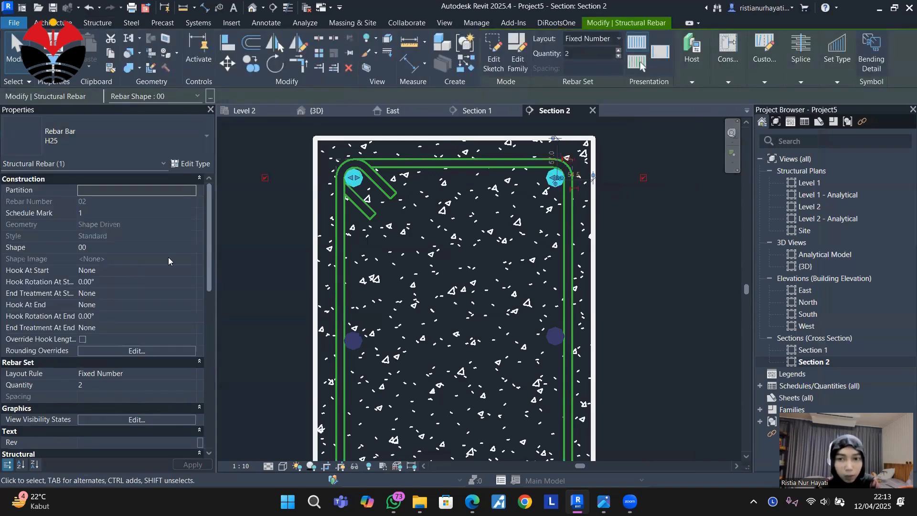
Edit the top H25 set's constraints and tie its right bar plane to the stirrup's upper right bend midpoint.
click(727, 60)
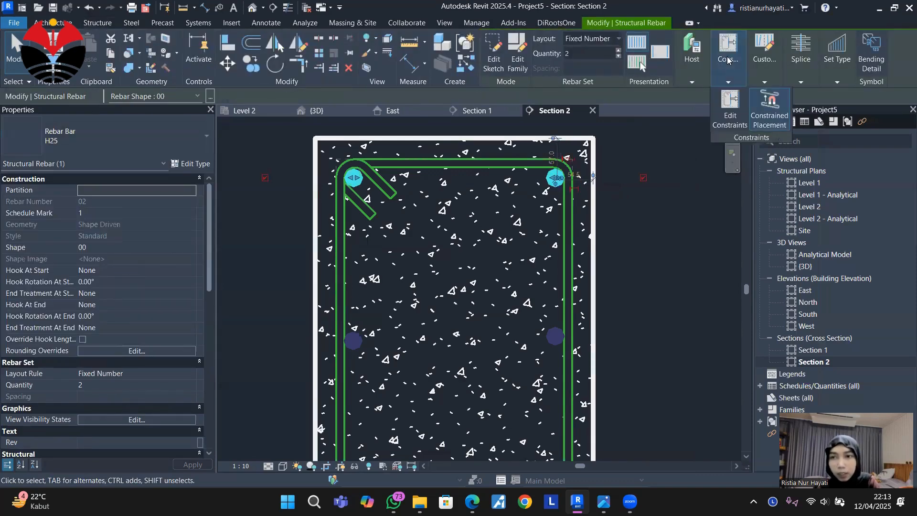
click(726, 67)
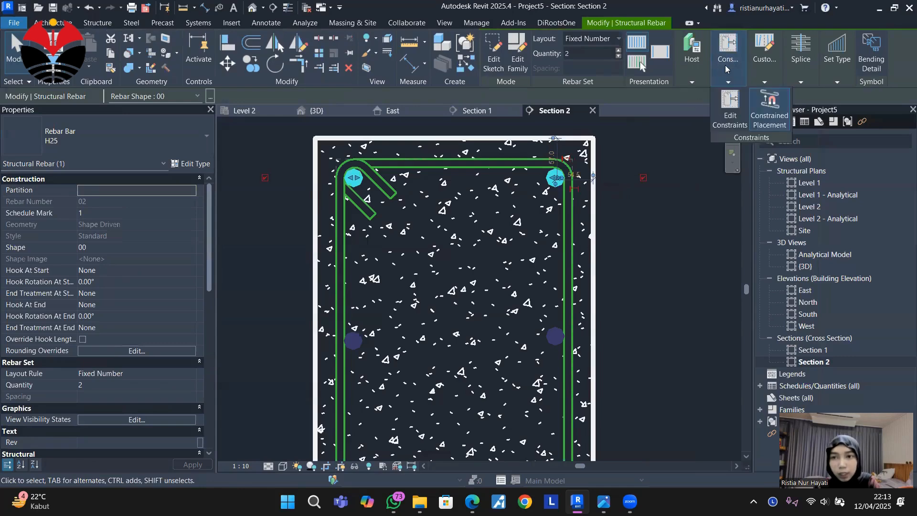
click(731, 111)
scroll(527, 188, up, 2)
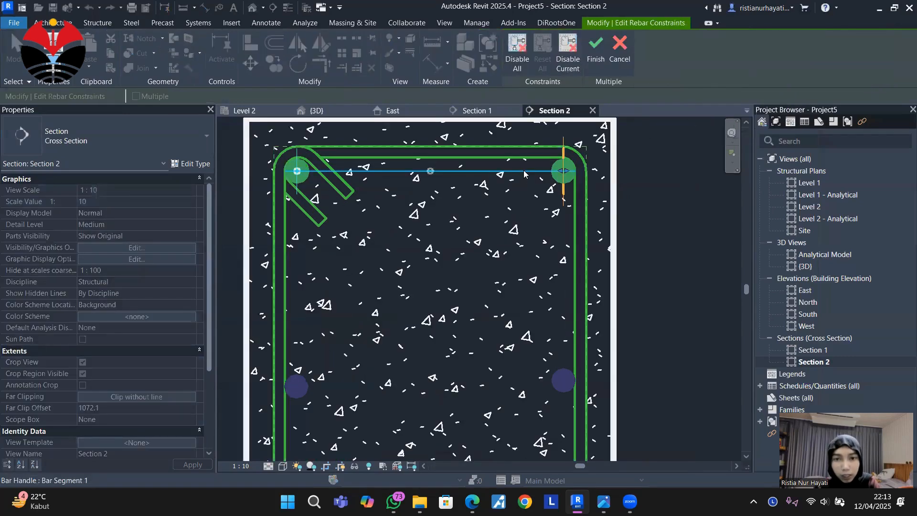
scroll(572, 170, up, 5)
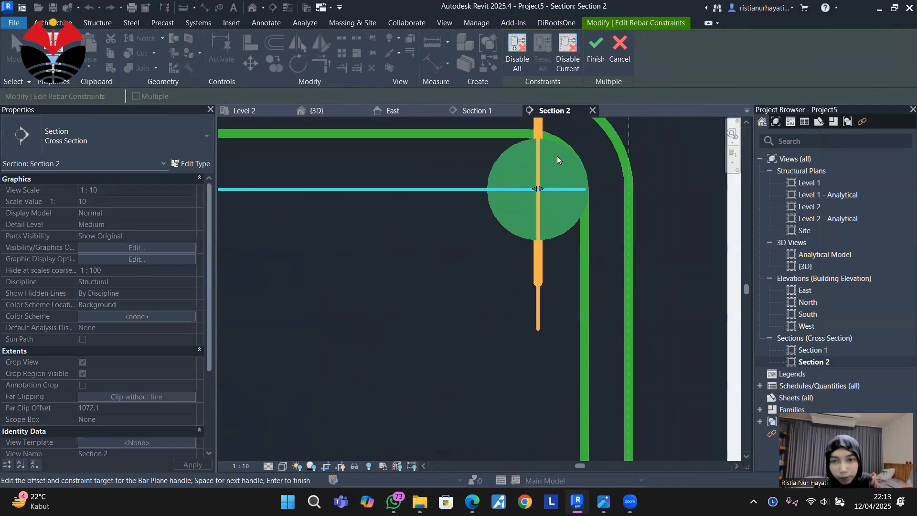
click(536, 168)
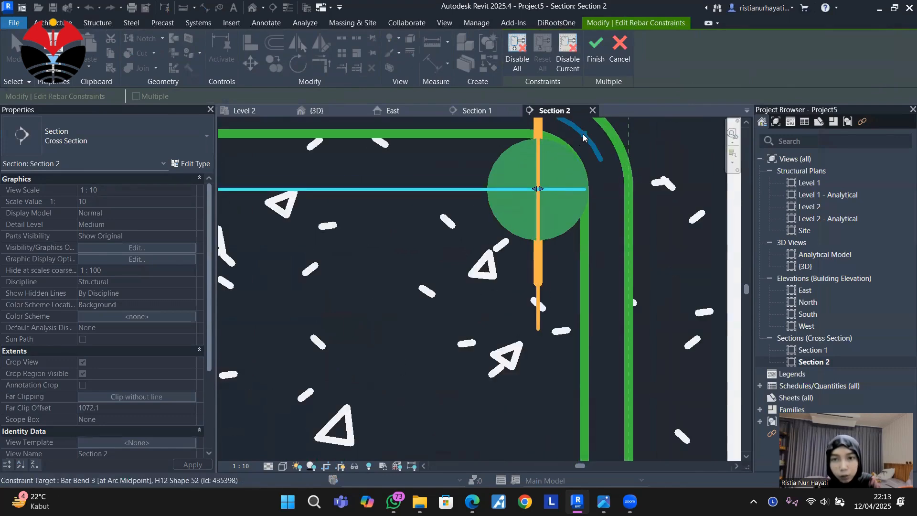
click(583, 138)
scroll(680, 217, down, 4)
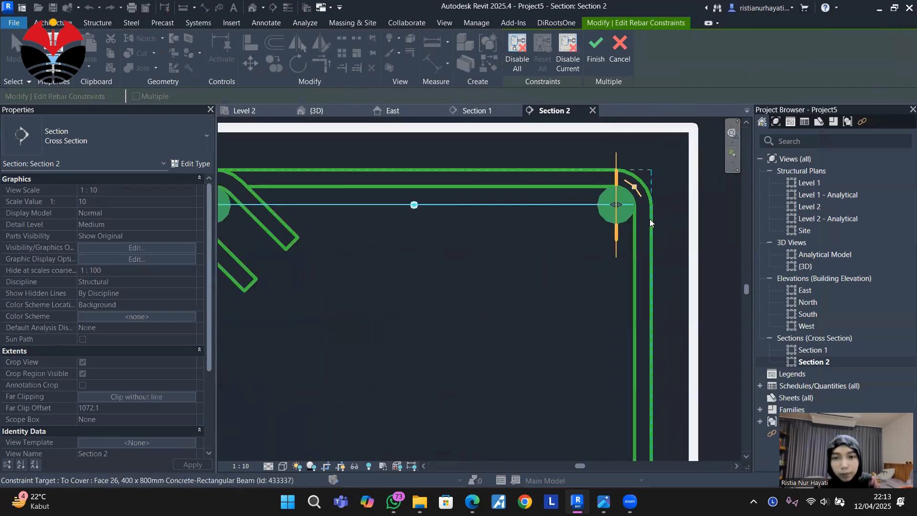
Constrain the top H25 set's Bar Segment 1 handle to the stirrup's top leg and finish editing the constraints.
scroll(317, 206, up, 4)
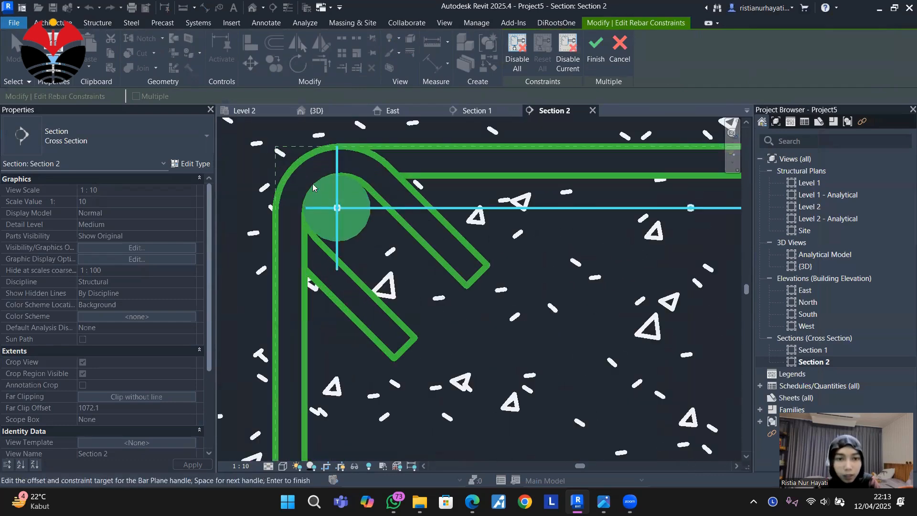
click(323, 206)
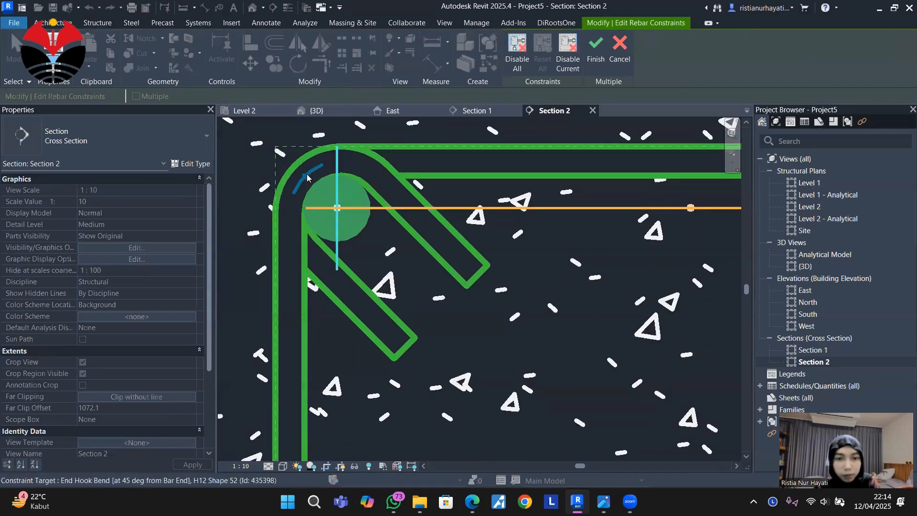
click(306, 174)
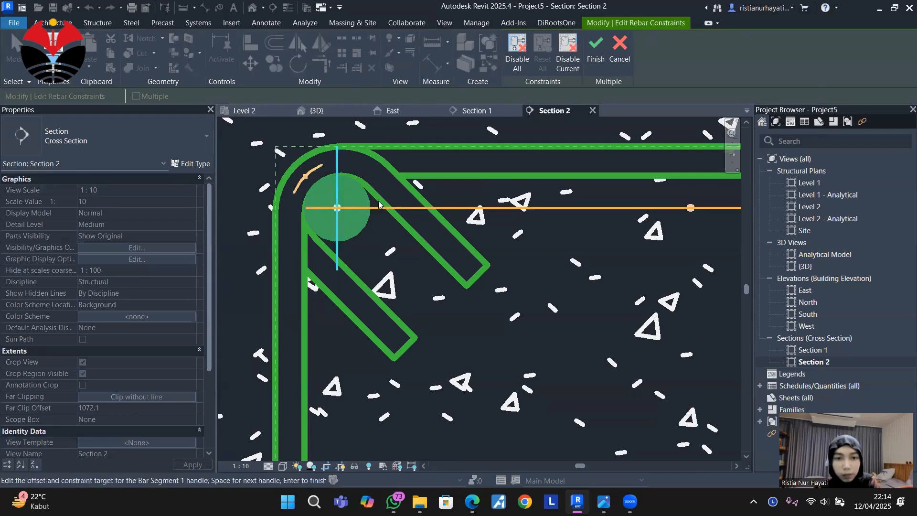
click(480, 161)
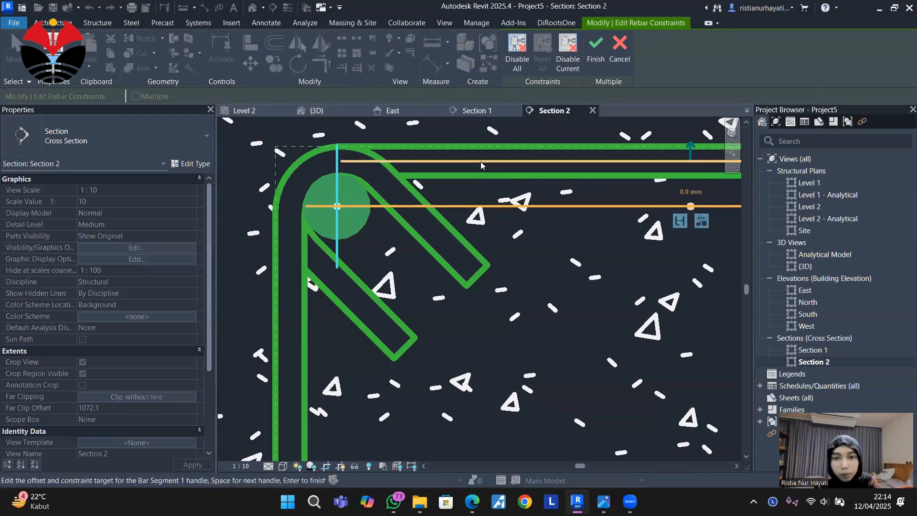
scroll(348, 212, down, 5)
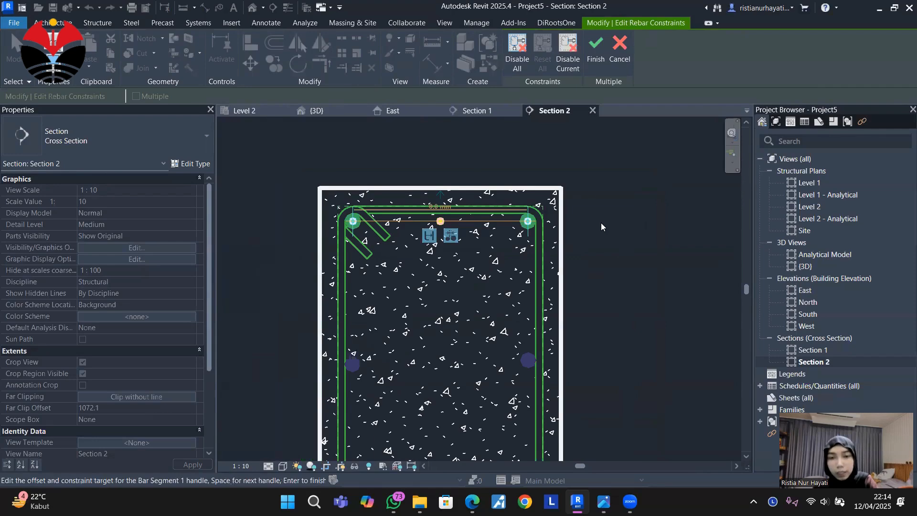
key(Return)
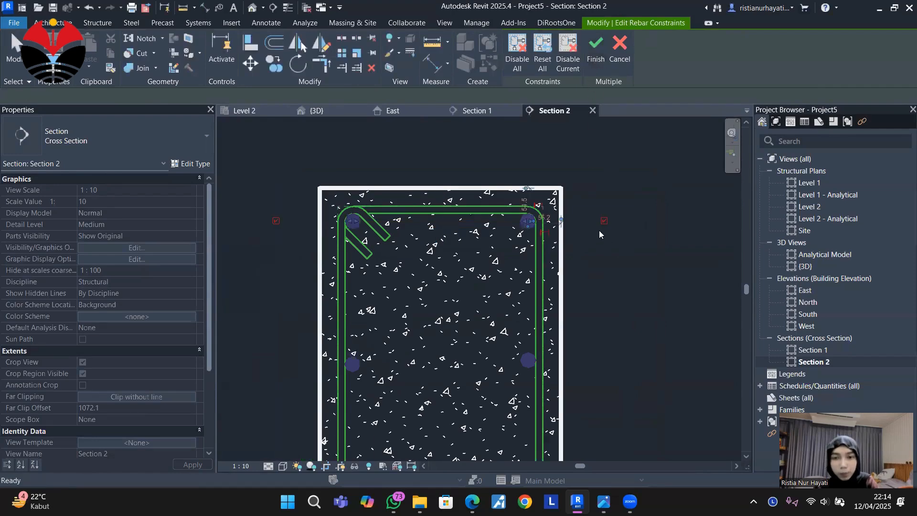
scroll(599, 231, down, 3)
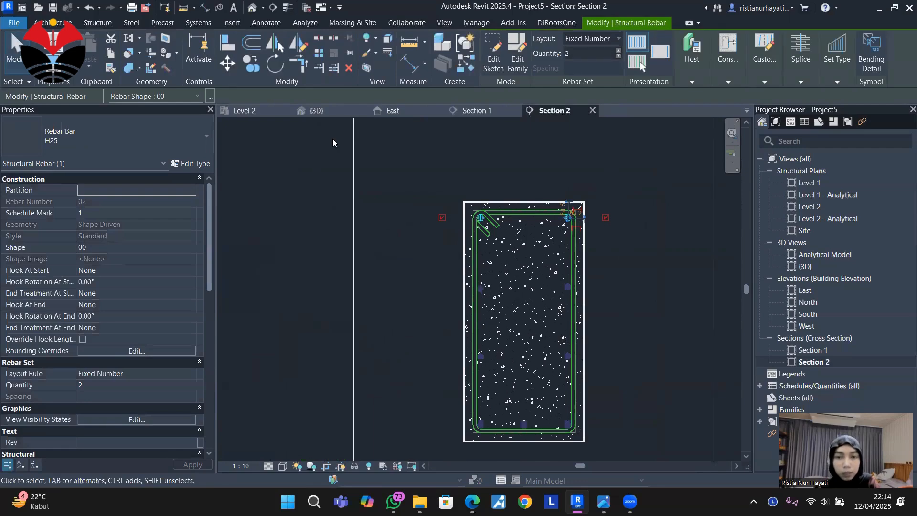
Check the straight ends of the top H25 bars in the 3D view and the North elevation.
click(316, 112)
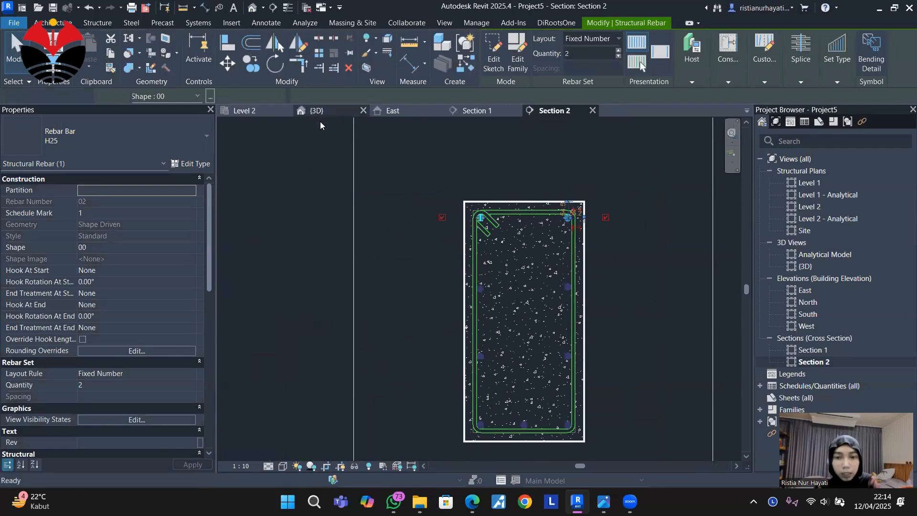
scroll(607, 229, down, 2)
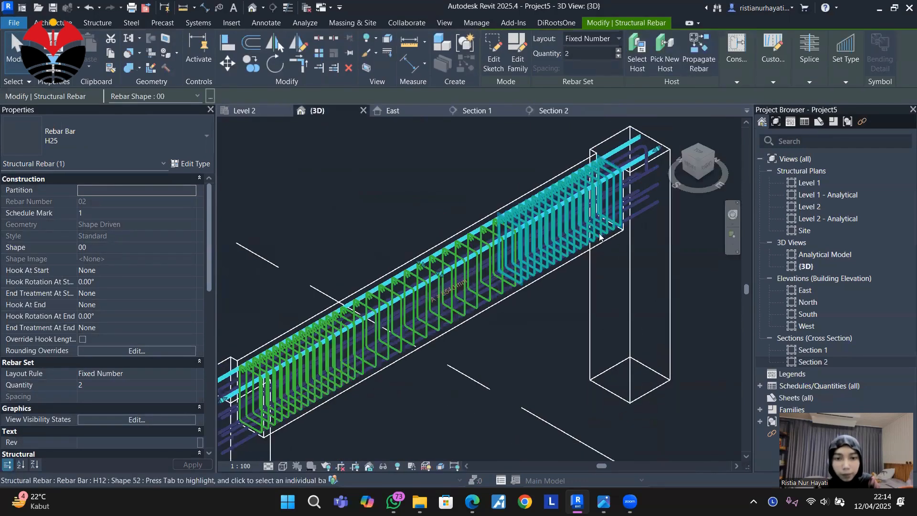
scroll(332, 327, up, 3)
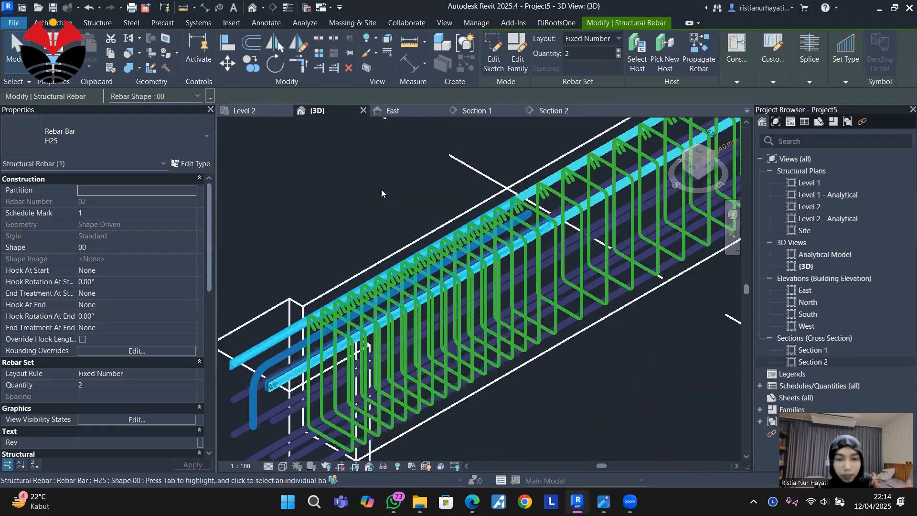
scroll(381, 193, down, 1)
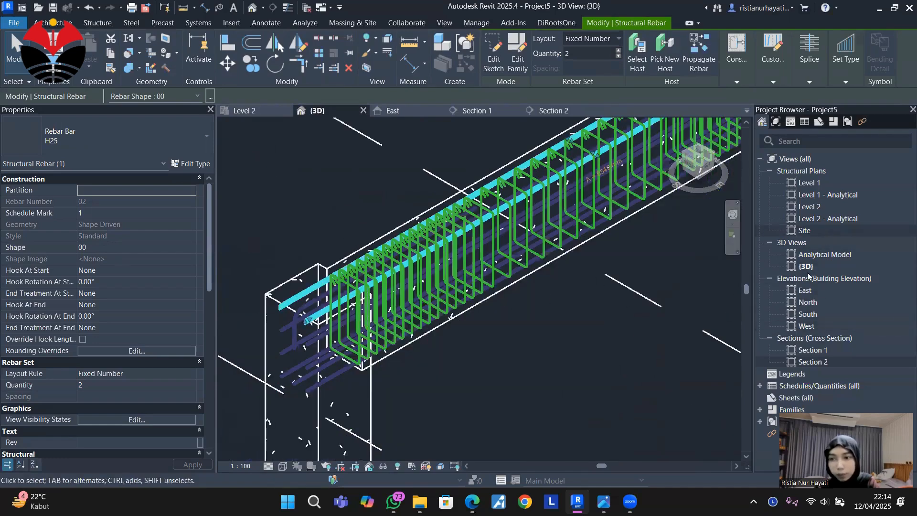
click(808, 303)
double_click(814, 305)
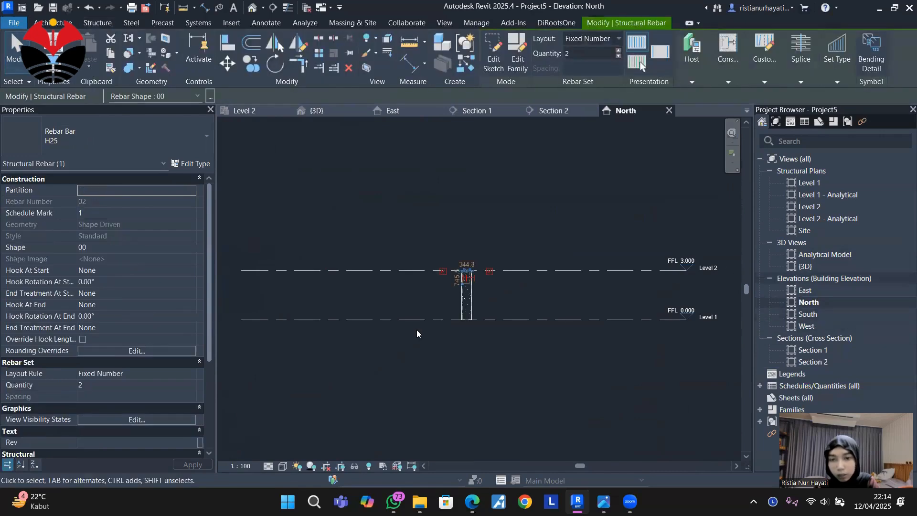
scroll(501, 243, up, 8)
scroll(513, 220, down, 3)
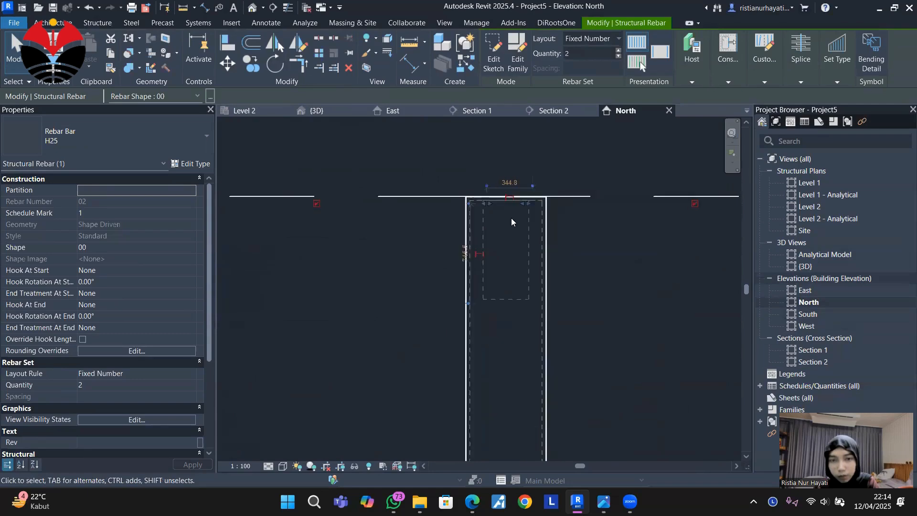
Return to the 3D view and examine how the top H25 bars run into the columns.
click(317, 110)
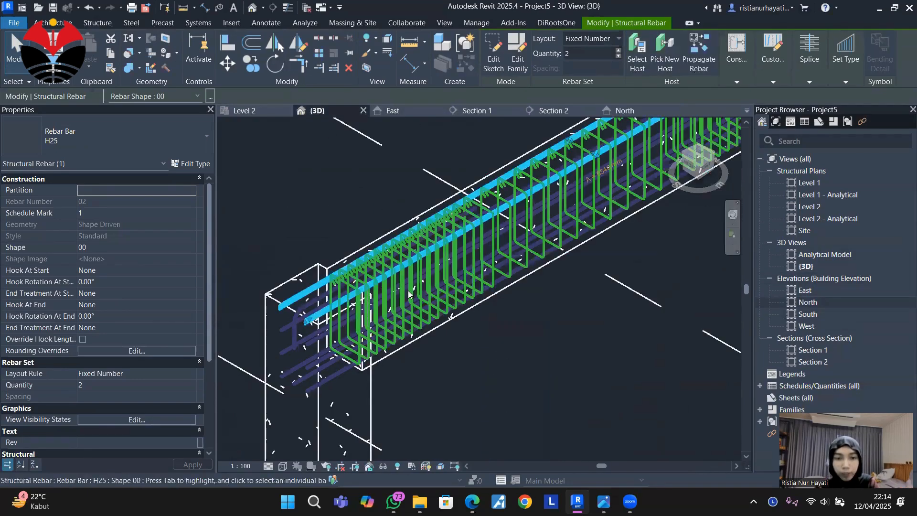
scroll(447, 361, down, 1)
scroll(554, 339, down, 4)
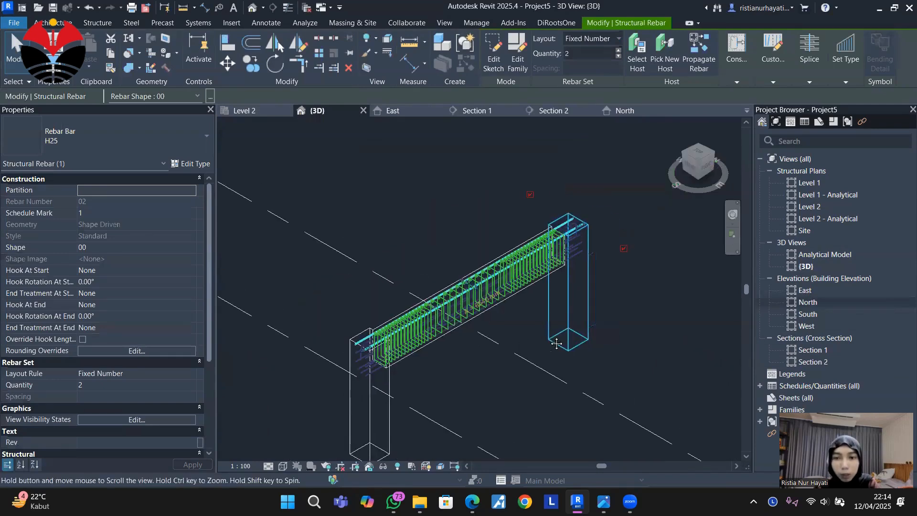
middle_drag(479, 366, 436, 347)
scroll(277, 333, up, 2)
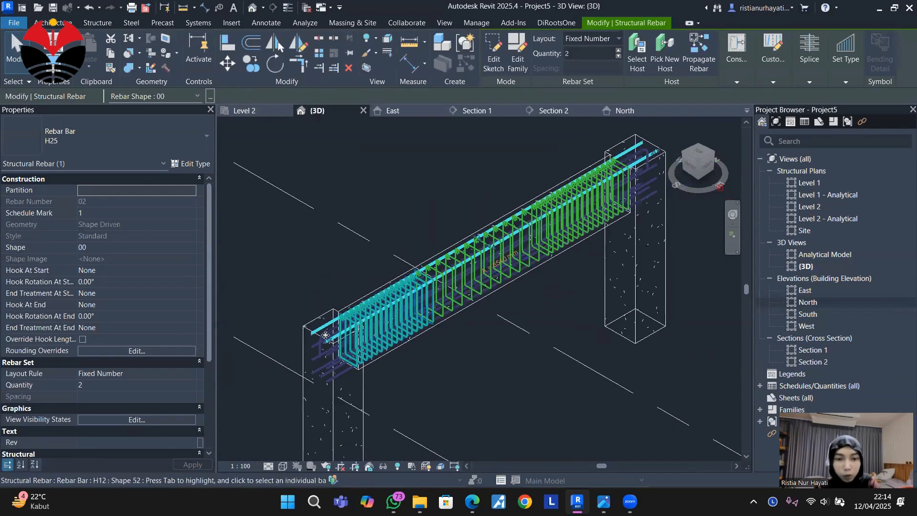
scroll(313, 326, down, 3)
scroll(304, 324, up, 3)
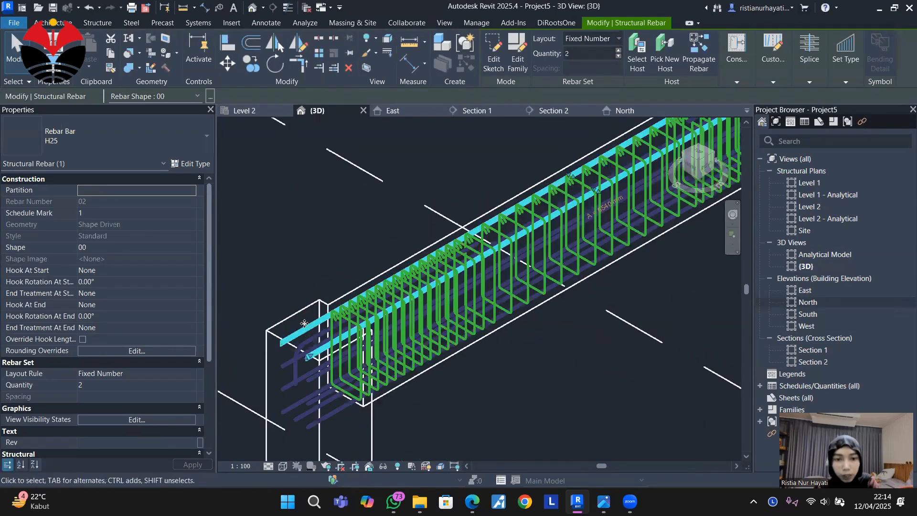
Give the top H25 set Standard - 90 deg. hooks at both its start and end.
key(Escape)
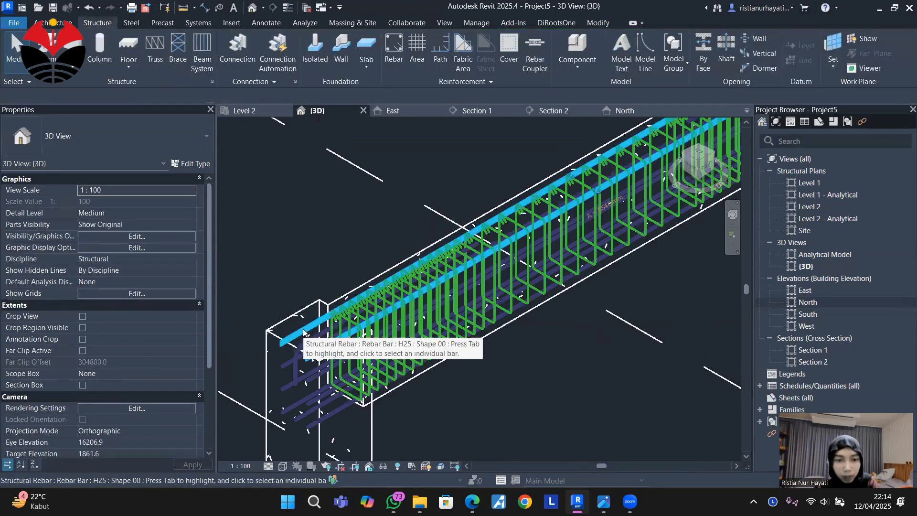
click(302, 332)
scroll(301, 334, up, 2)
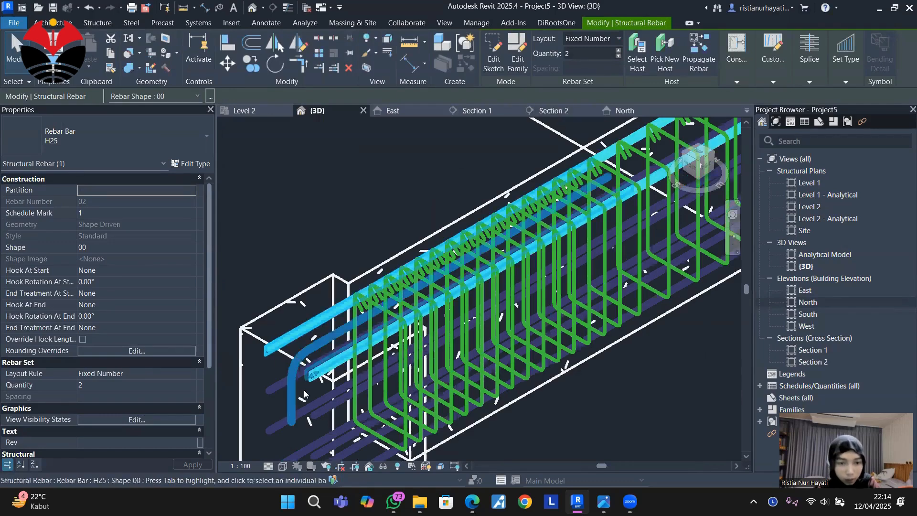
scroll(293, 387, up, 1)
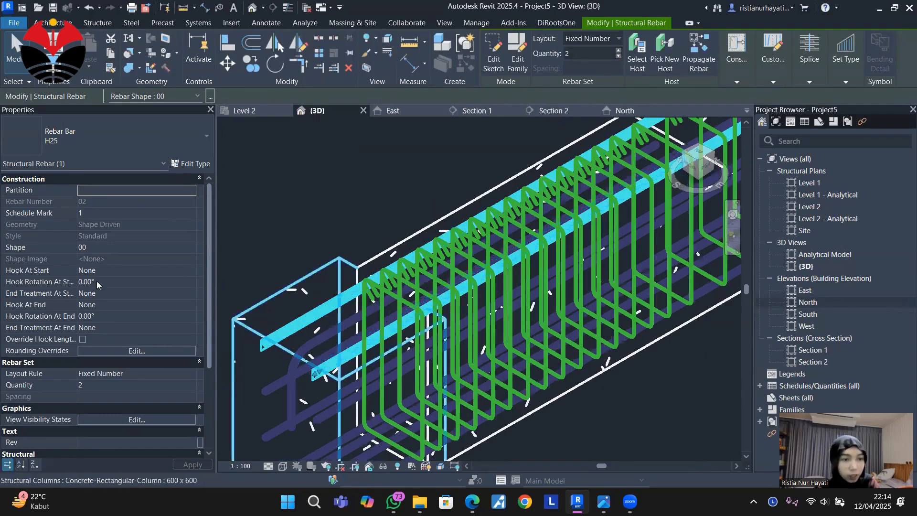
click(114, 271)
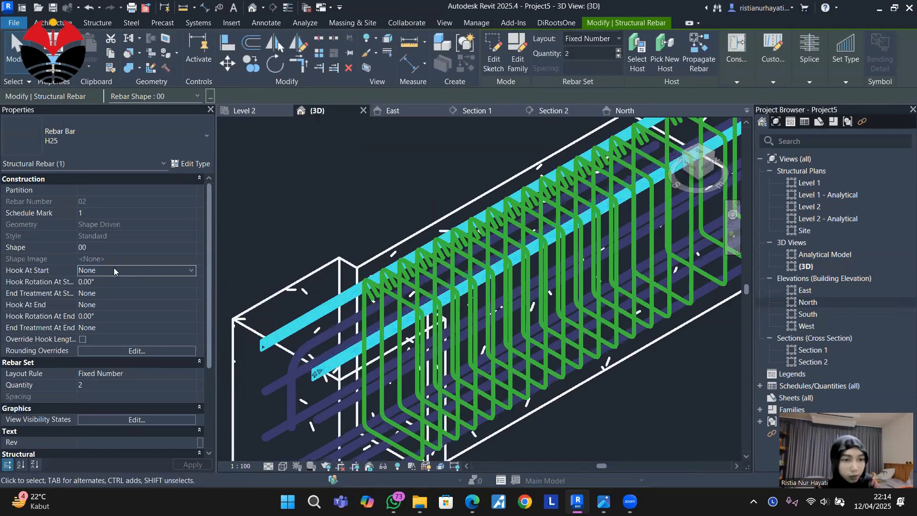
click(190, 271)
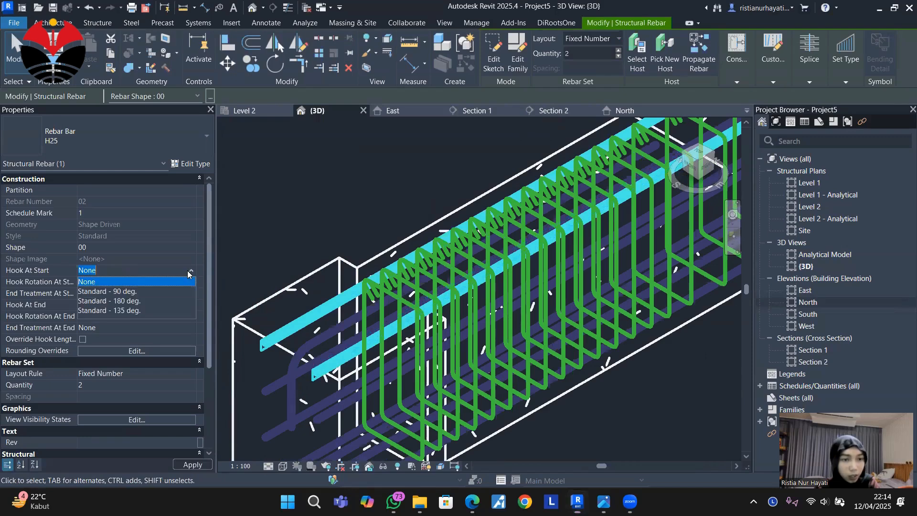
click(154, 292)
click(130, 306)
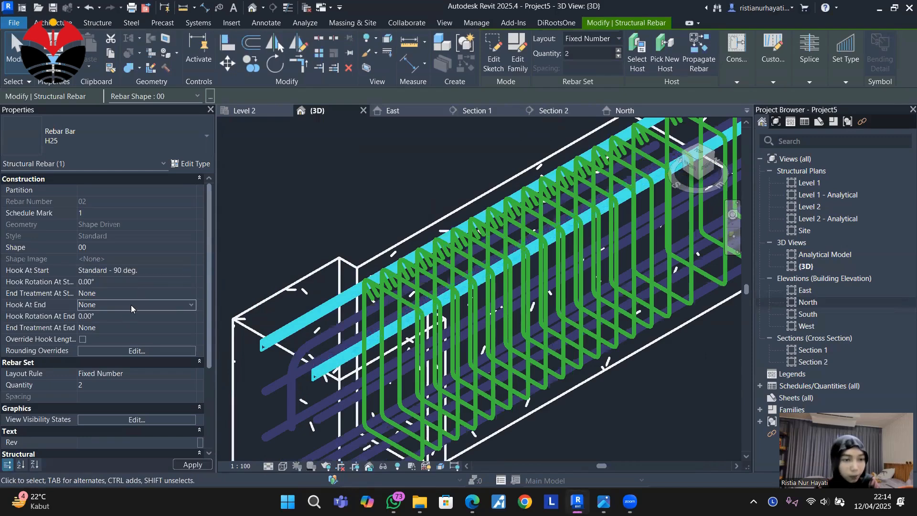
click(190, 305)
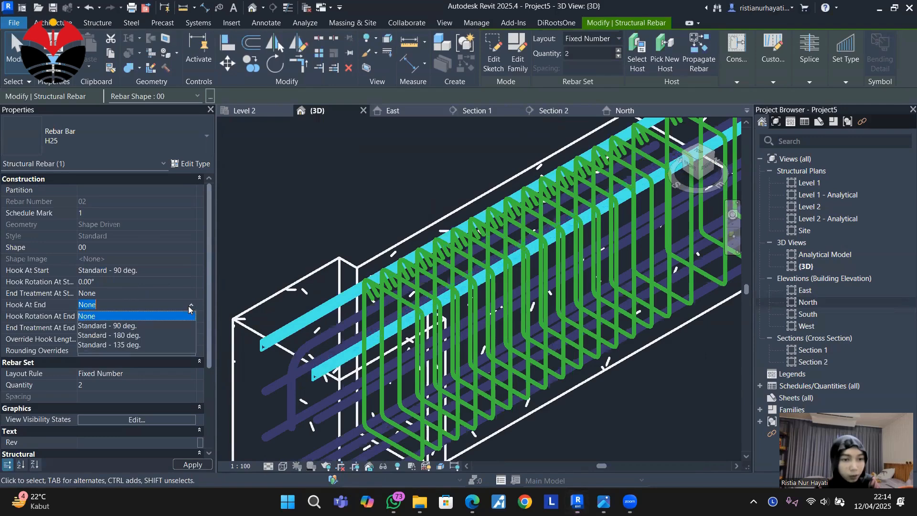
click(156, 325)
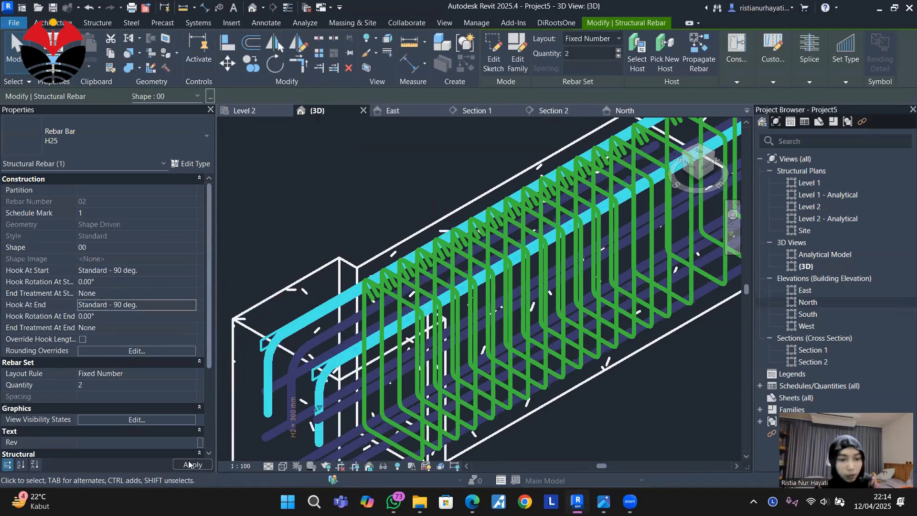
Examine the hooked ends of the top H25 set at both columns in 3D.
scroll(324, 243, down, 2)
scroll(407, 291, down, 5)
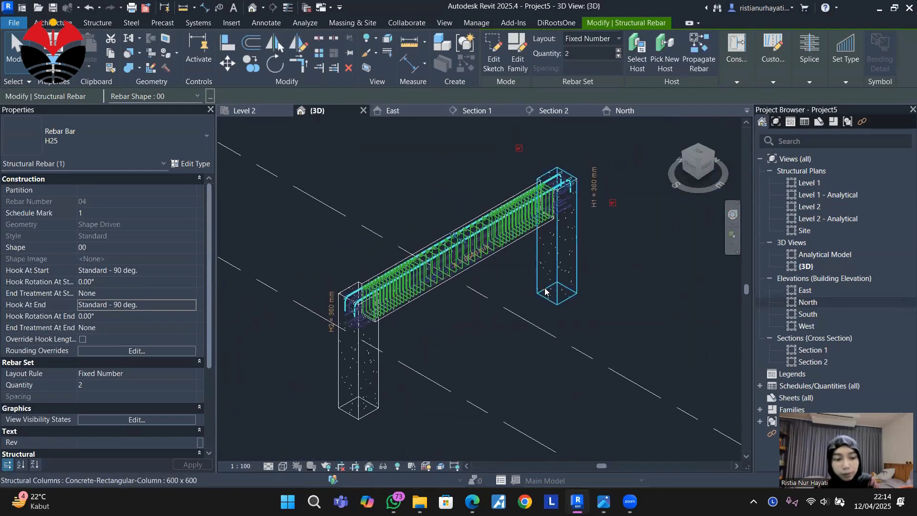
shift+middle_drag(525, 310, 499, 298)
scroll(525, 331, up, 8)
scroll(499, 297, up, 5)
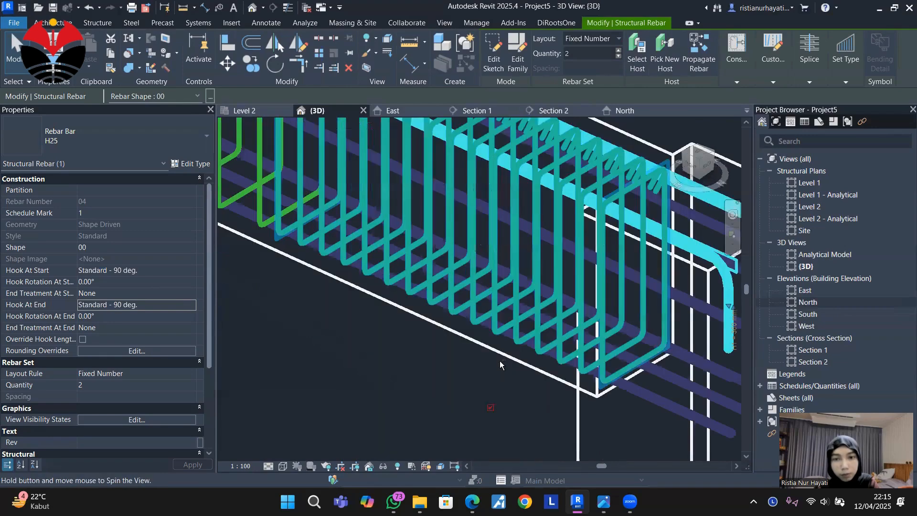
scroll(500, 360, down, 5)
shift+middle_drag(472, 376, 295, 166)
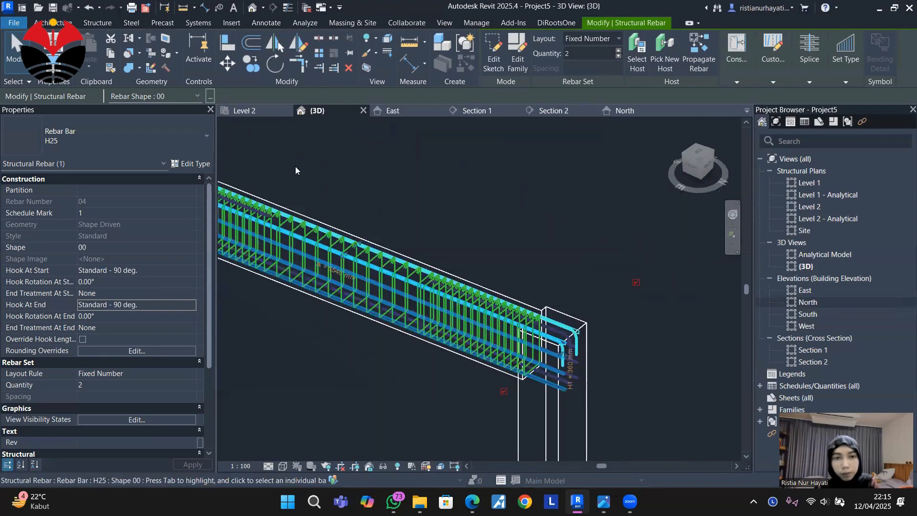
Open the East elevation and accept its Visibility/Graphic Overrides with the Sections annotation category hidden.
click(397, 111)
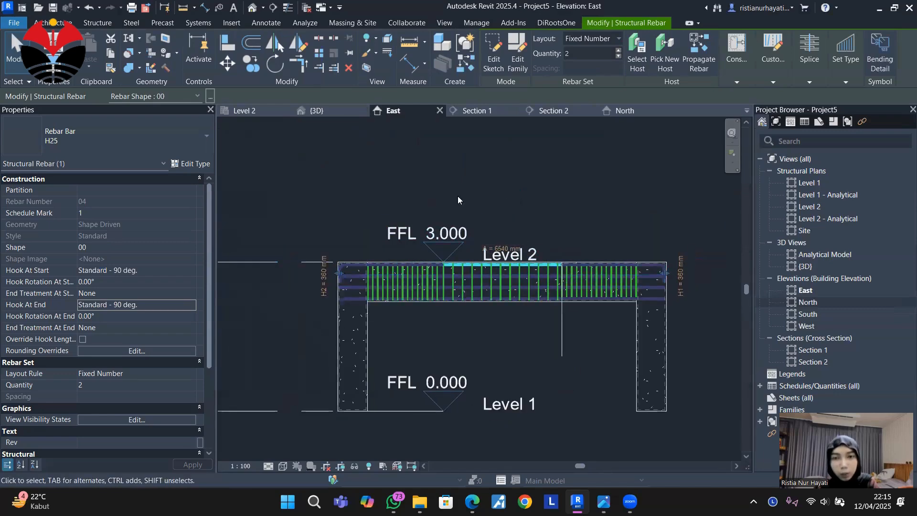
key(v)
key(v)
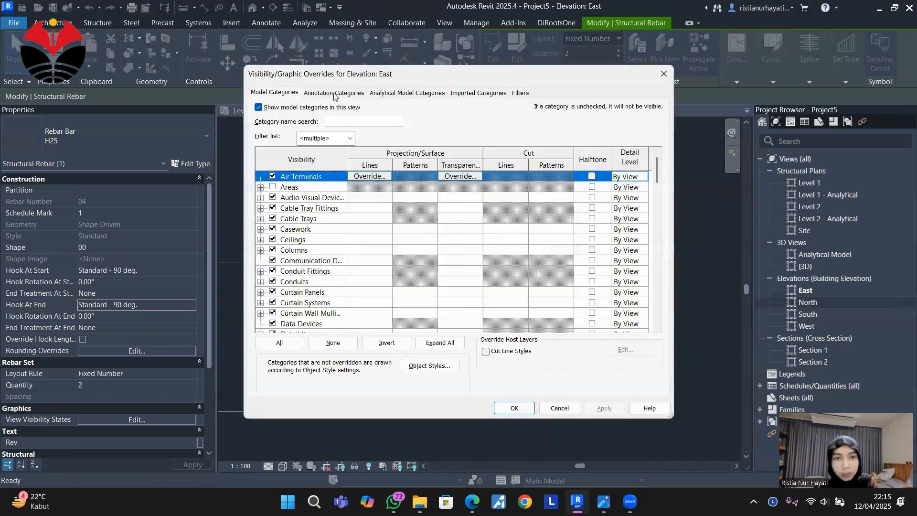
click(334, 93)
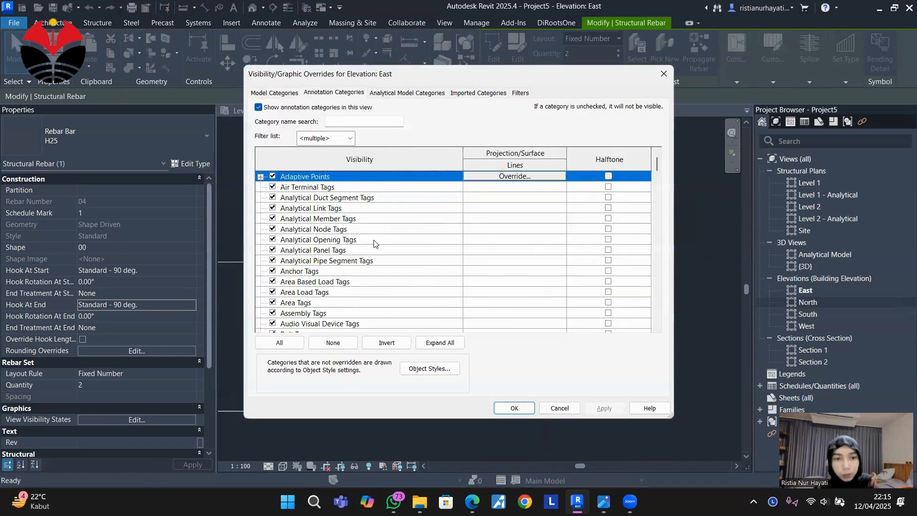
scroll(359, 272, down, 10)
scroll(359, 271, down, 15)
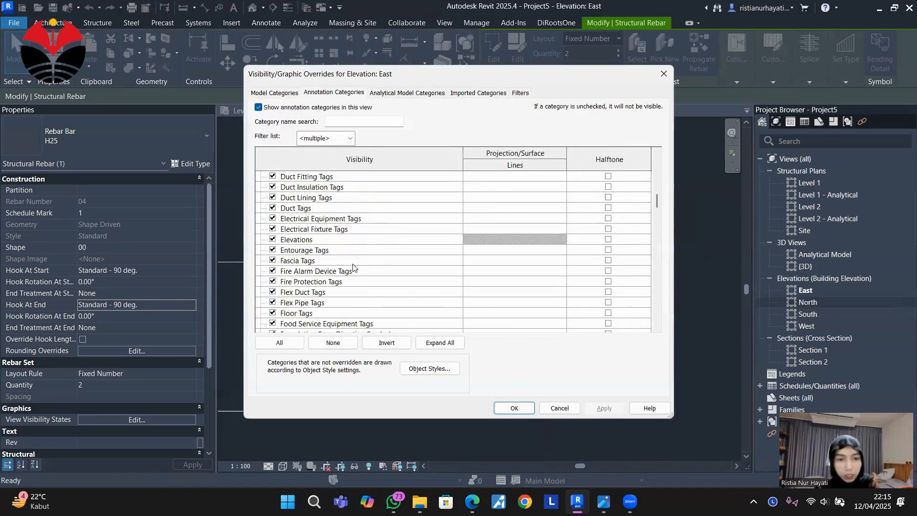
scroll(352, 258, down, 10)
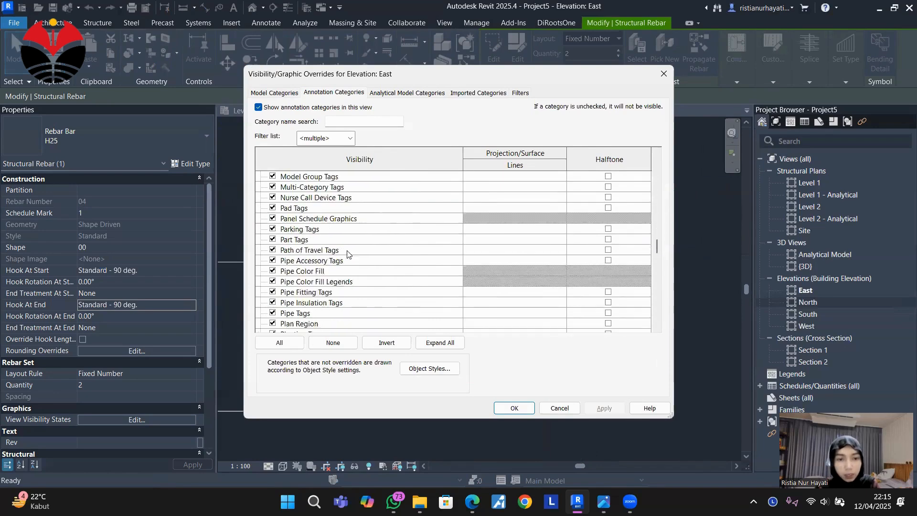
scroll(322, 252, down, 3)
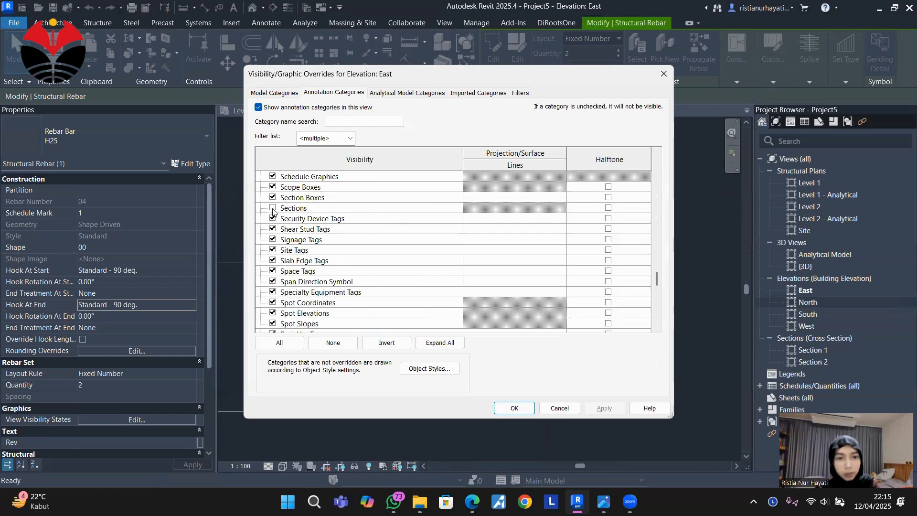
click(514, 408)
key(Escape)
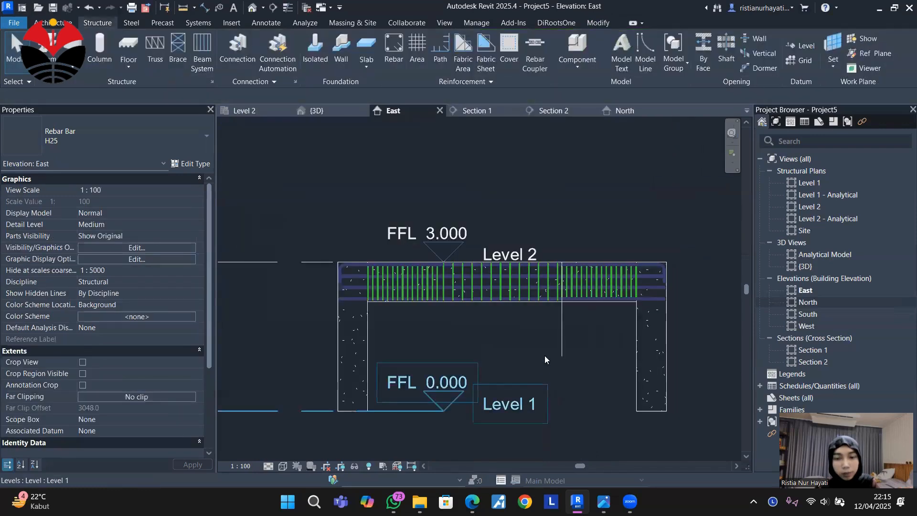
Hide the Levels annotation category in the East elevation through its Visibility/Graphic Overrides.
scroll(551, 286, down, 2)
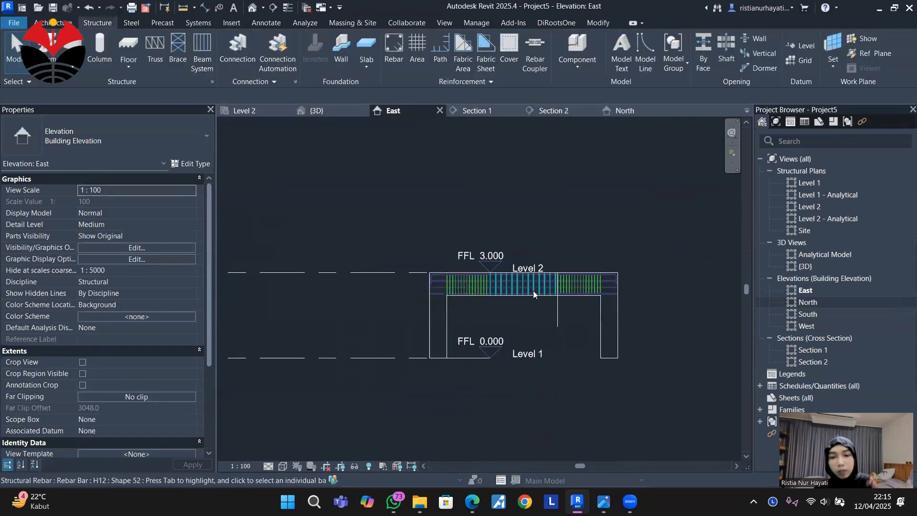
click(368, 358)
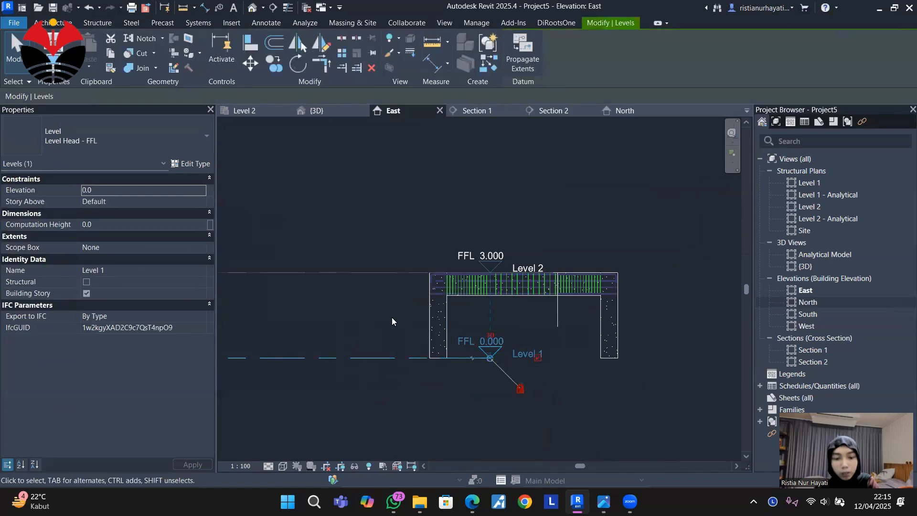
key(v)
key(v)
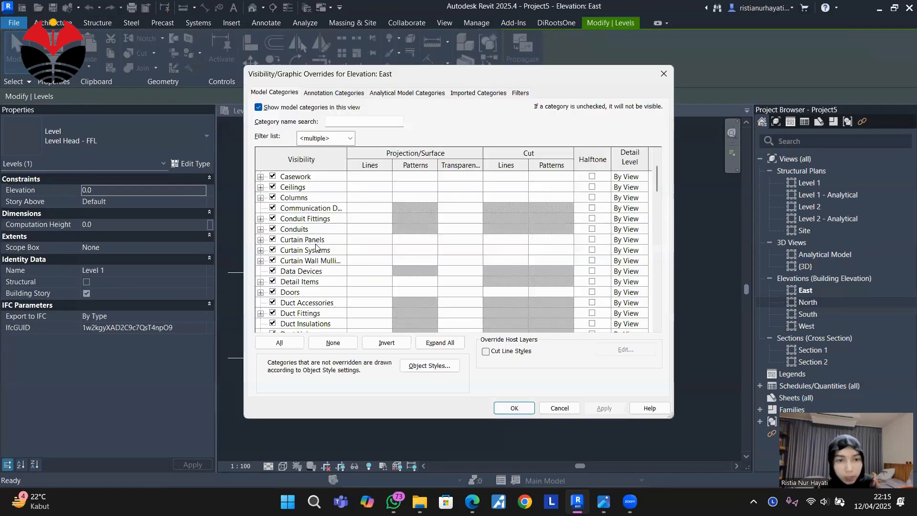
scroll(326, 255, down, 4)
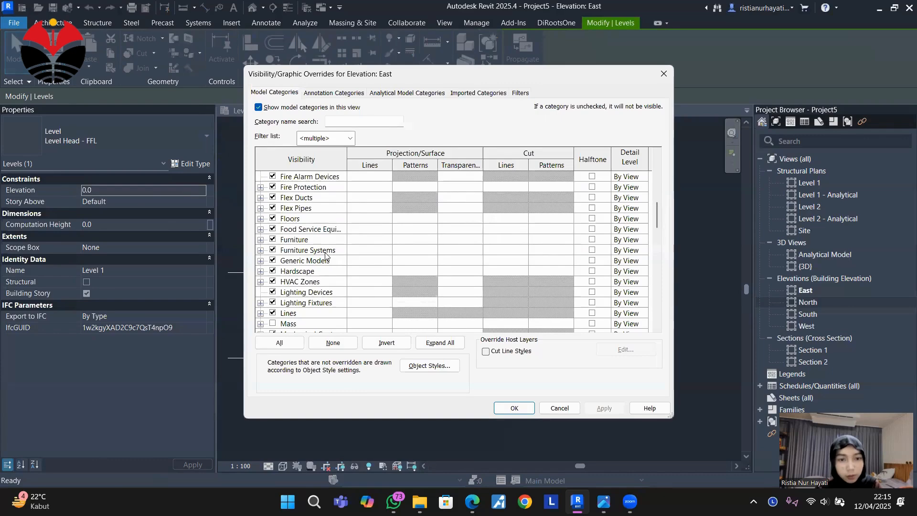
scroll(326, 255, down, 1)
click(331, 94)
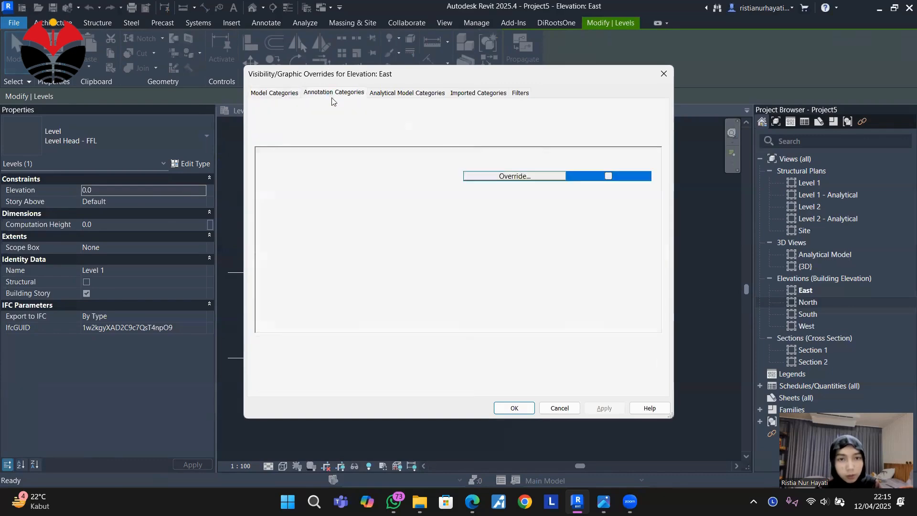
scroll(344, 232, down, 9)
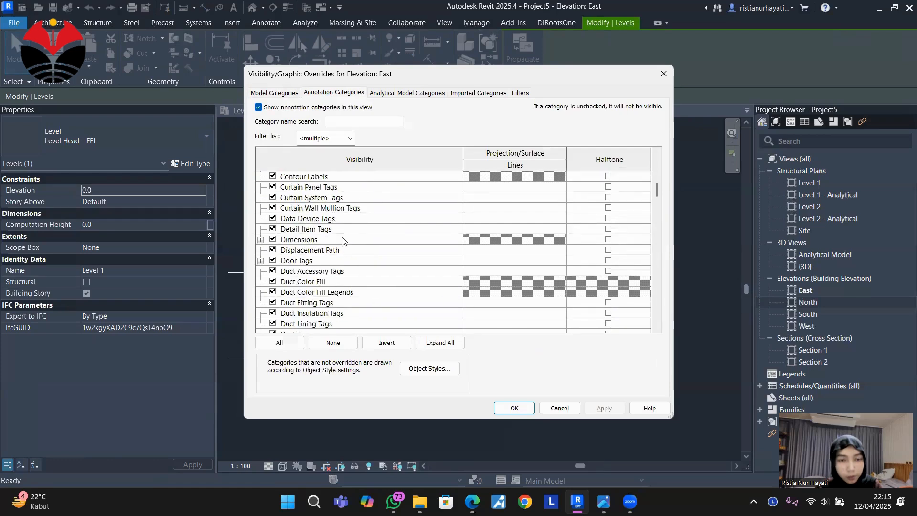
scroll(342, 242, down, 5)
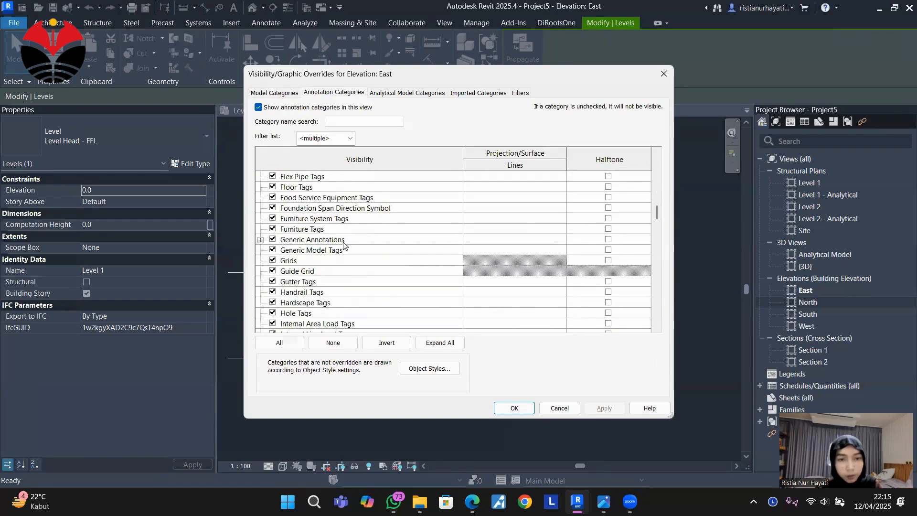
click(301, 304)
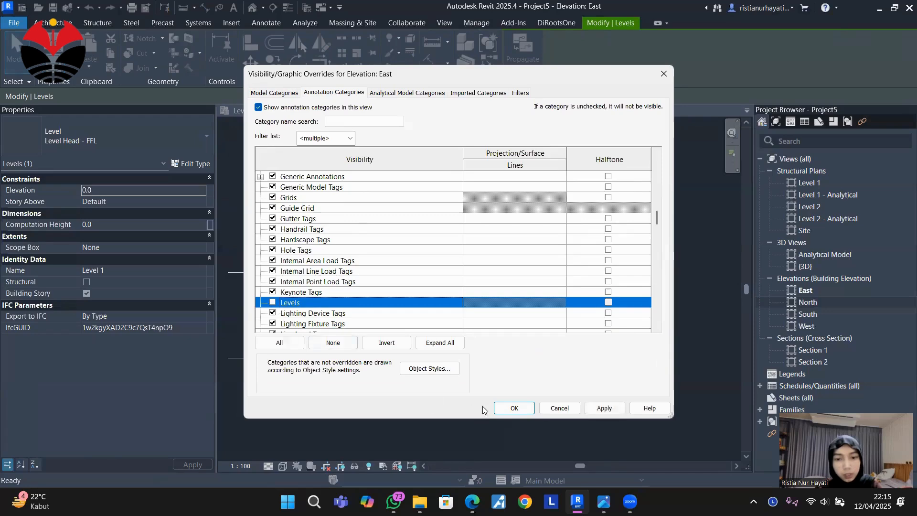
click(514, 408)
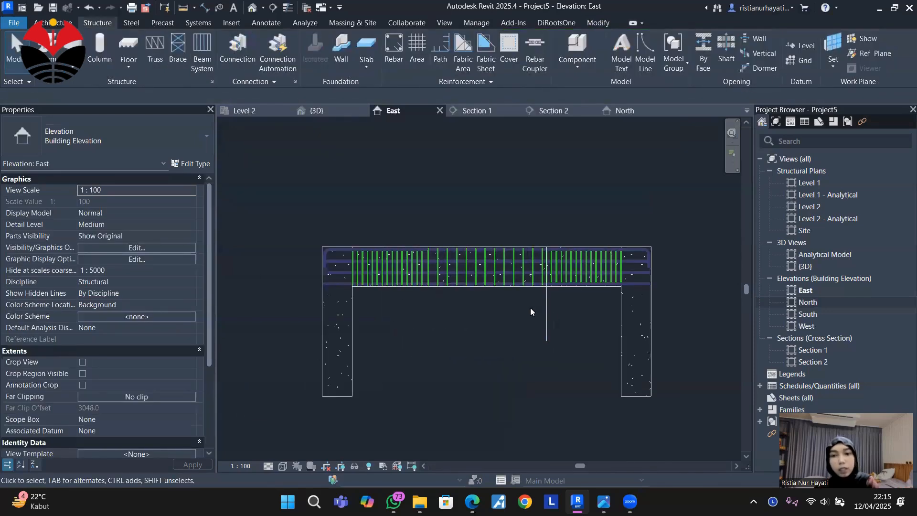
Delete the vertical thin detail line that crosses the beam in the East elevation.
click(547, 309)
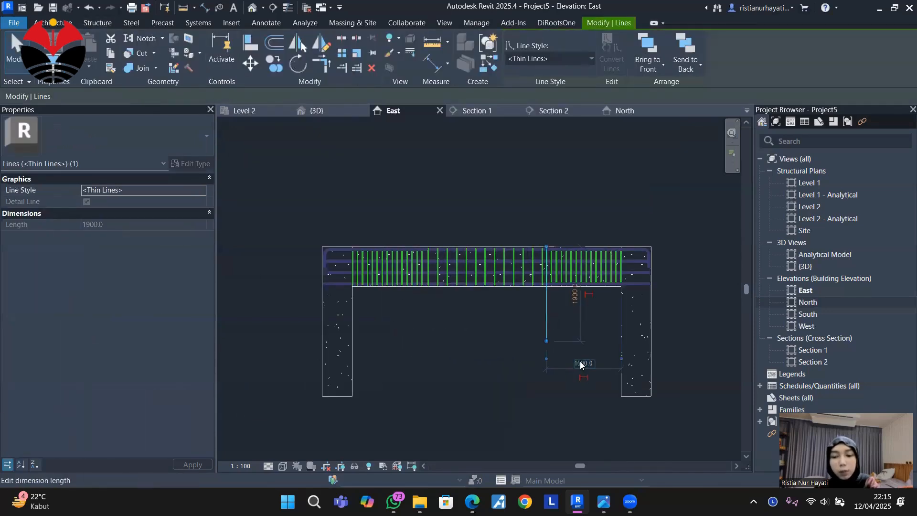
click(569, 356)
scroll(339, 247, up, 3)
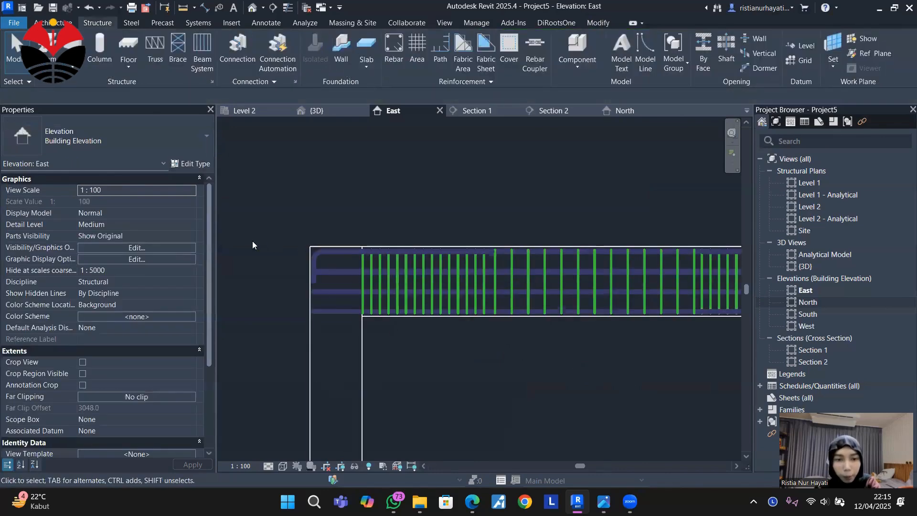
Examine the beam's hooked bars and stirrup zones in the East elevation and in the 3D view.
scroll(244, 240, down, 2)
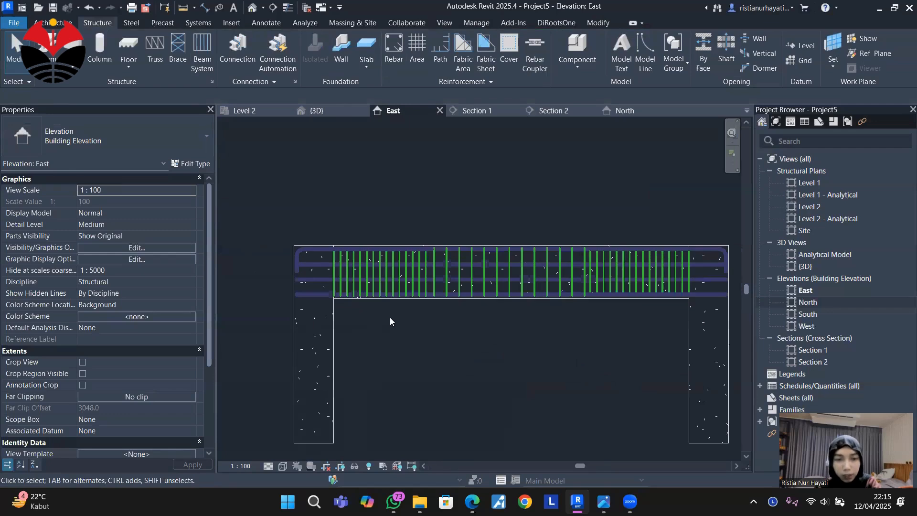
middle_drag(465, 308, 418, 322)
middle_drag(540, 321, 526, 293)
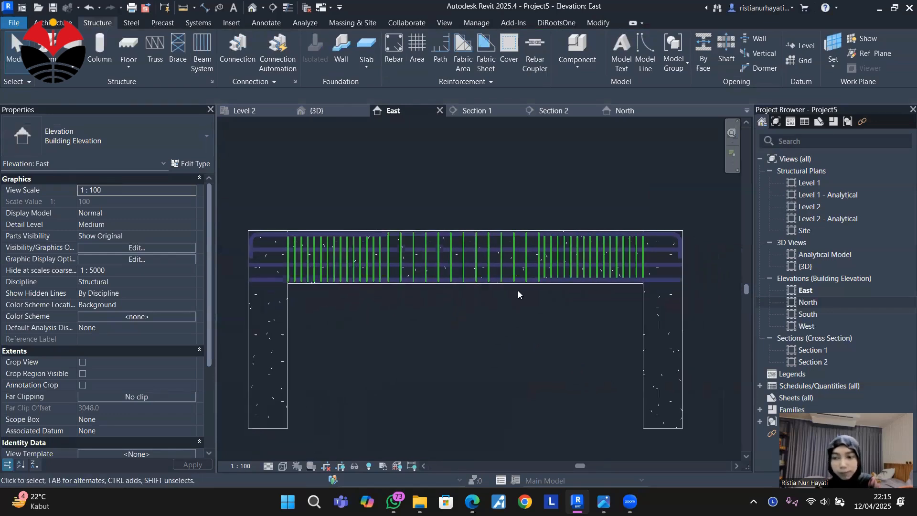
middle_drag(538, 334, 551, 332)
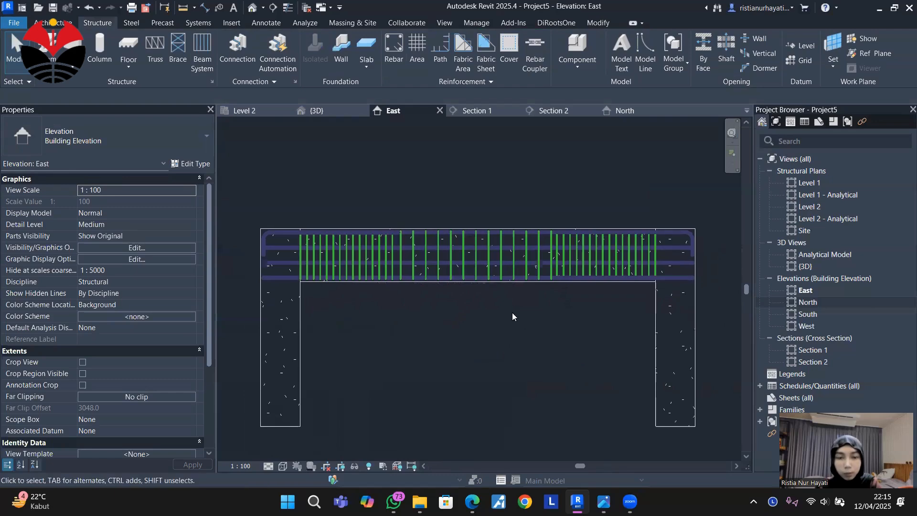
click(315, 111)
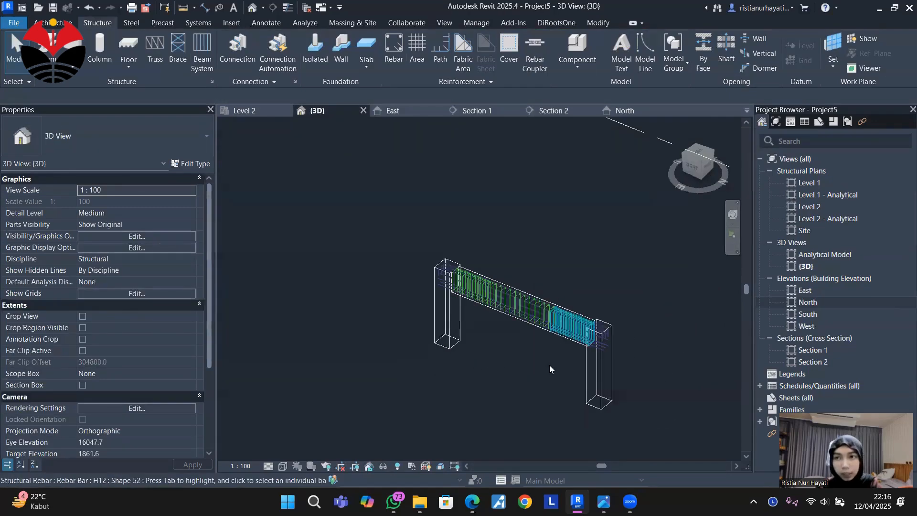
middle_drag(524, 353, 507, 342)
scroll(501, 332, up, 2)
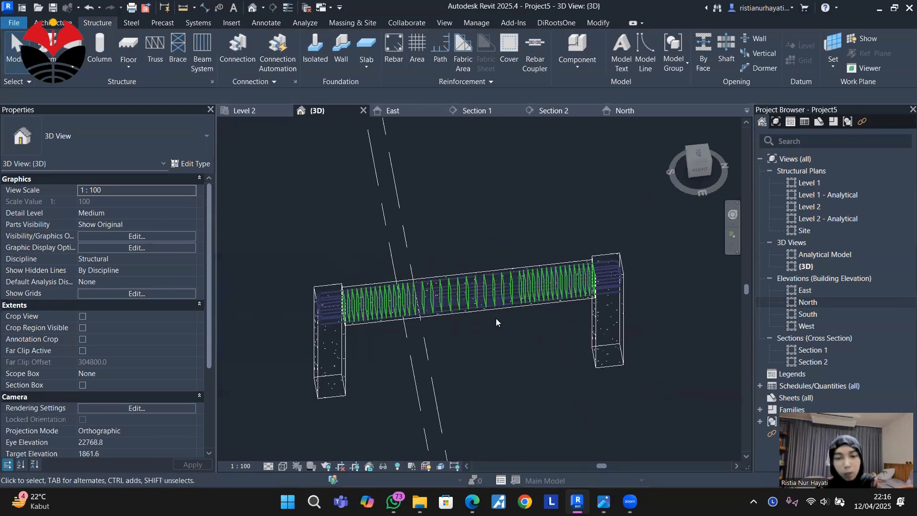